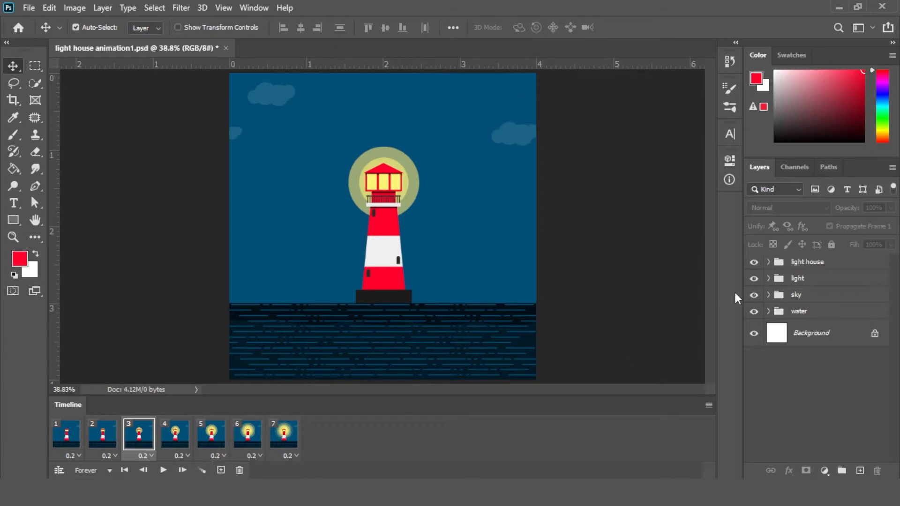
Toggle each layer group's visibility in the lighthouse animation file to preview the scene's parts
click(753, 263)
click(753, 263)
click(754, 280)
click(753, 280)
click(753, 296)
click(754, 297)
click(753, 314)
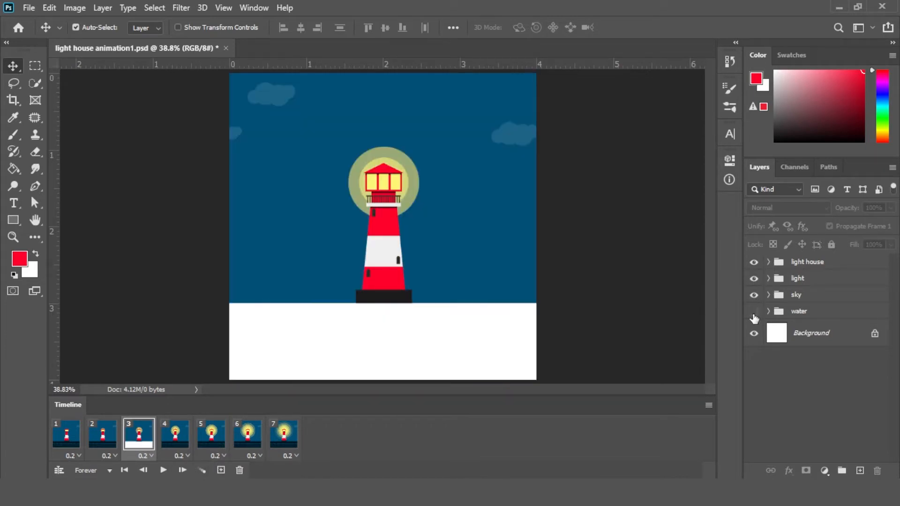
click(754, 312)
Create a new 4 × 4 inch document at 300 pixels/inch with a white background
click(29, 8)
click(36, 19)
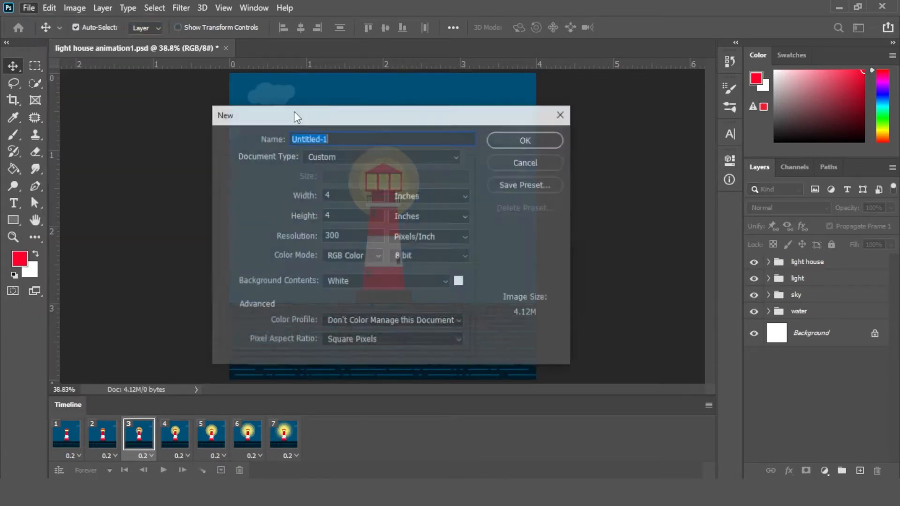
click(556, 140)
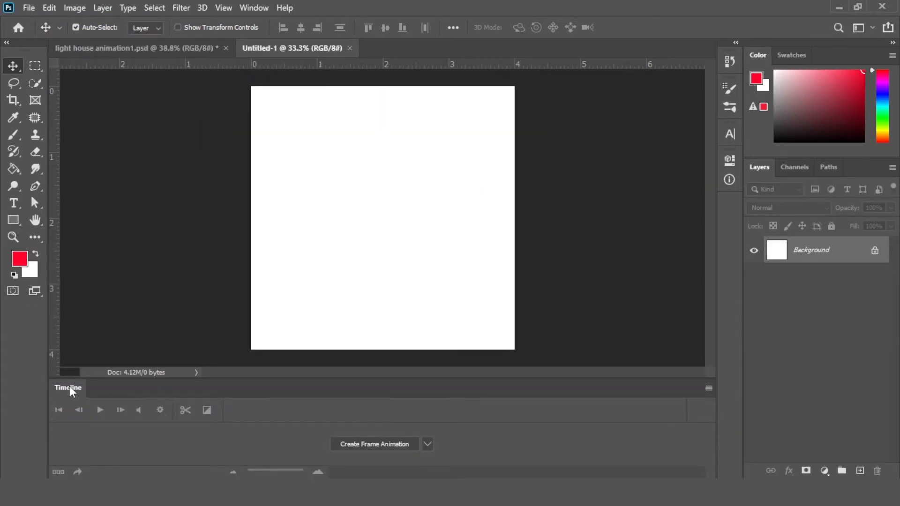
Remove the Timeline panel from the workspace and fit the new canvas on screen
drag(69, 388, 144, 308)
click(424, 306)
key(ctrl+plus)
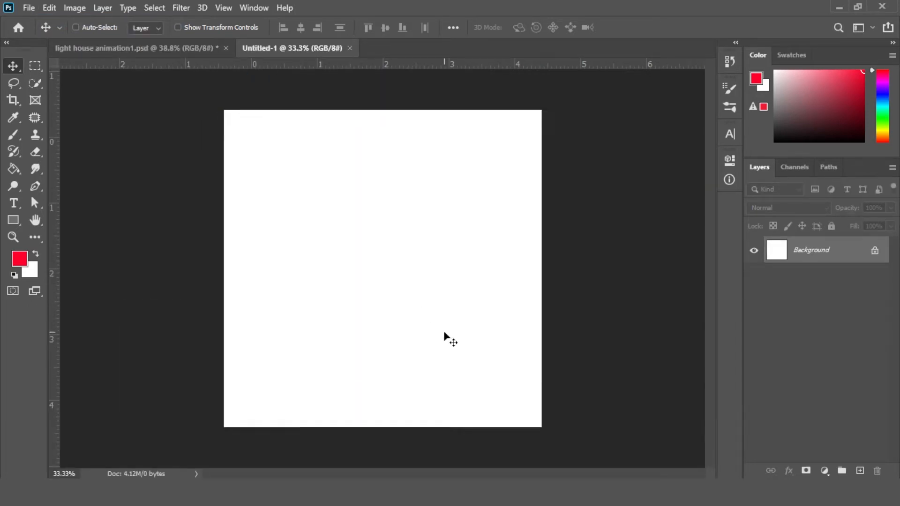
key(ctrl+0)
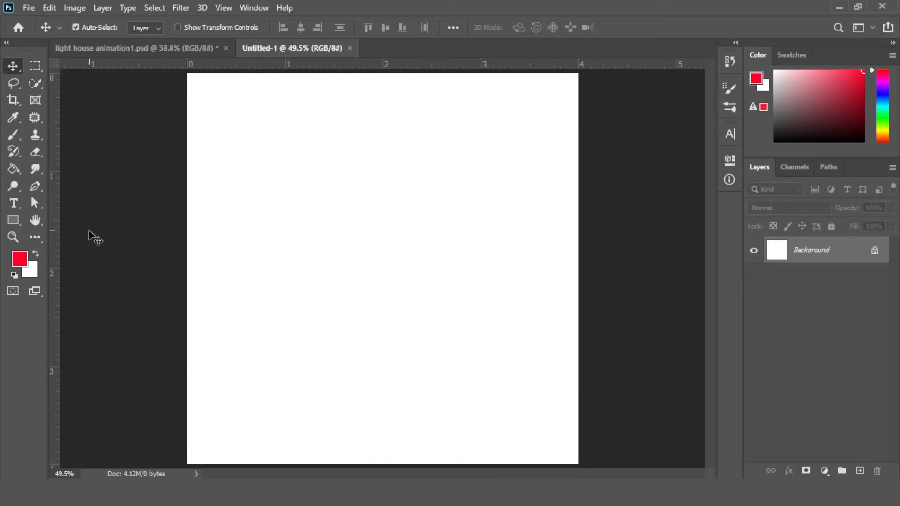
Create a 1200 × 300 px rectangle drawn from center on the canvas
click(13, 223)
click(313, 249)
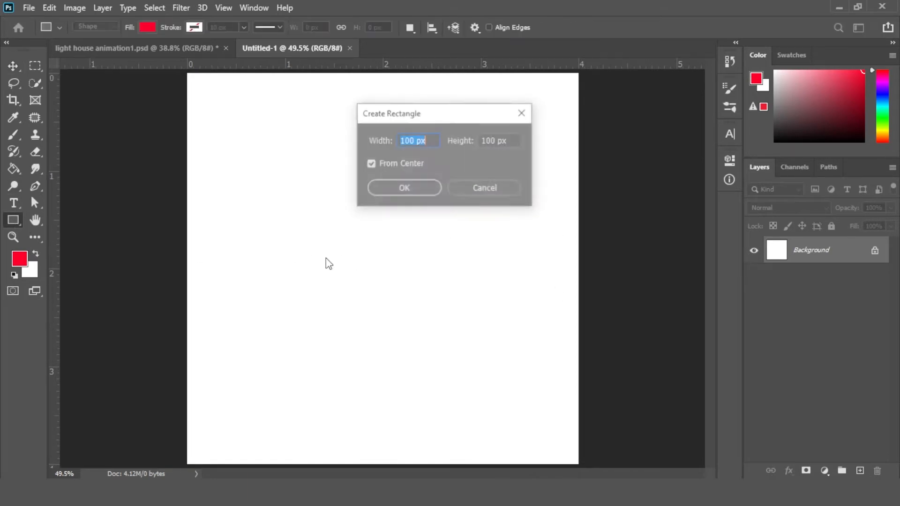
text(12)
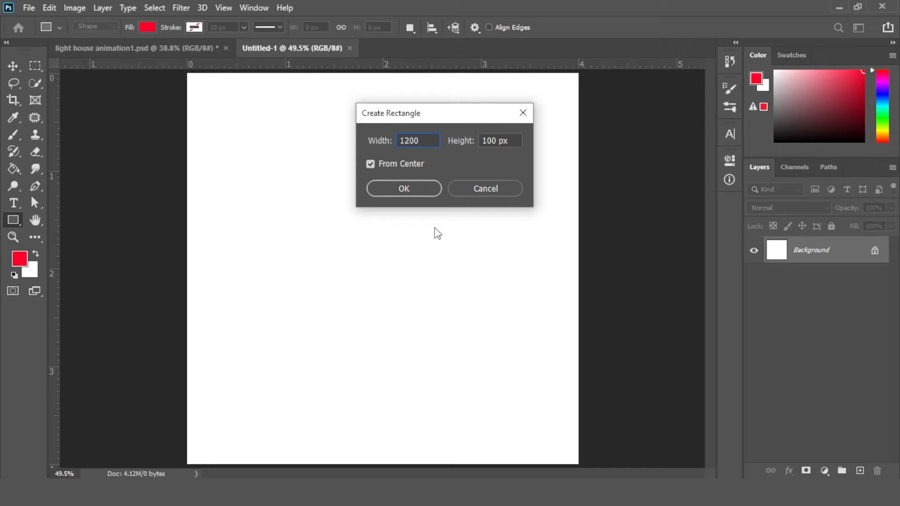
text(300)
key(Return)
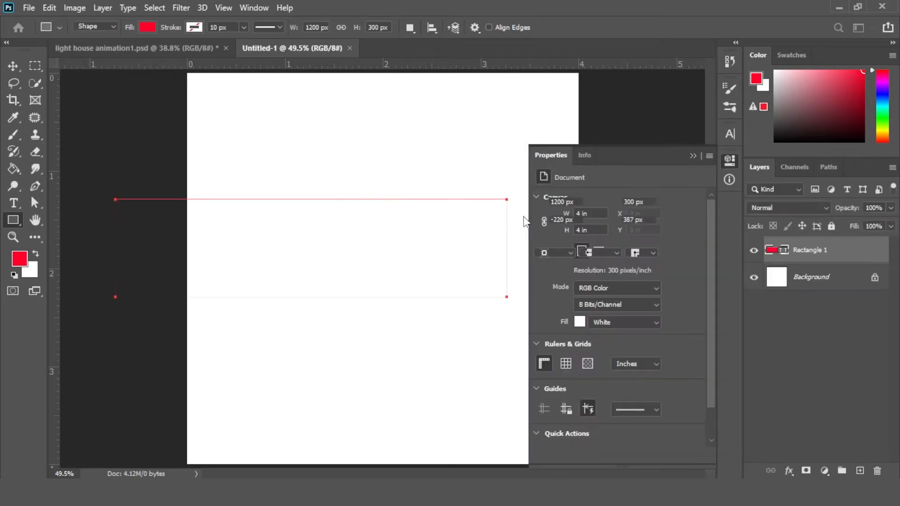
Fill the rectangle with color 011a26 and move it down to the canvas's bottom edge
click(544, 239)
click(593, 308)
click(581, 309)
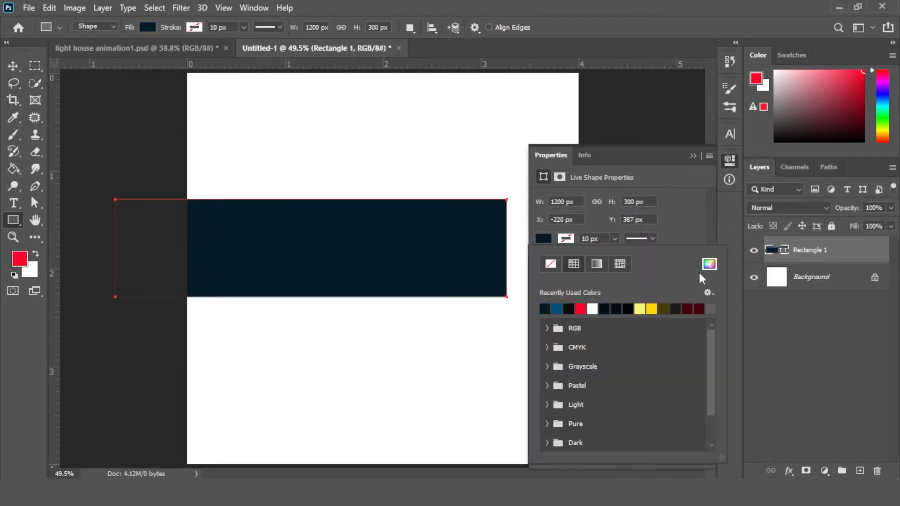
click(709, 264)
text(011a26)
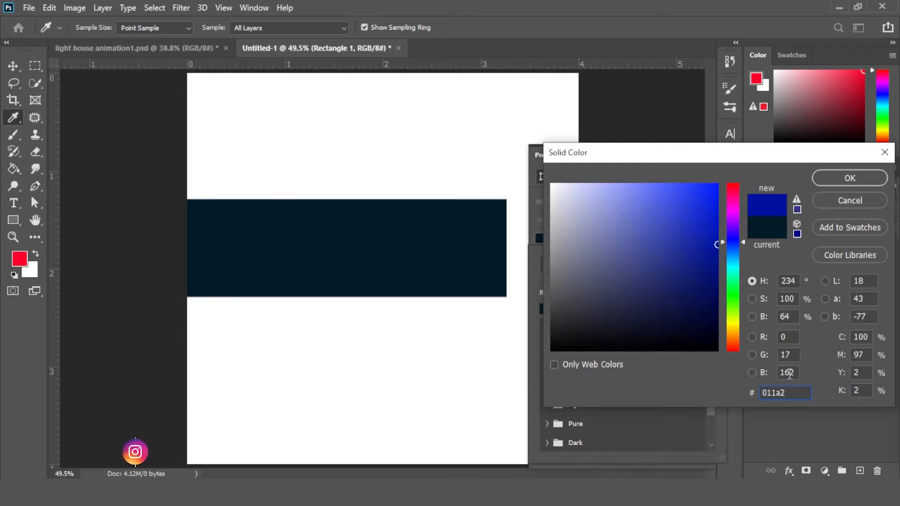
key(Return)
click(692, 156)
key(v)
drag(265, 264, 337, 427)
Draw a thin horizontal bar about 286 × 5 px across the canvas's middle-left area
click(13, 219)
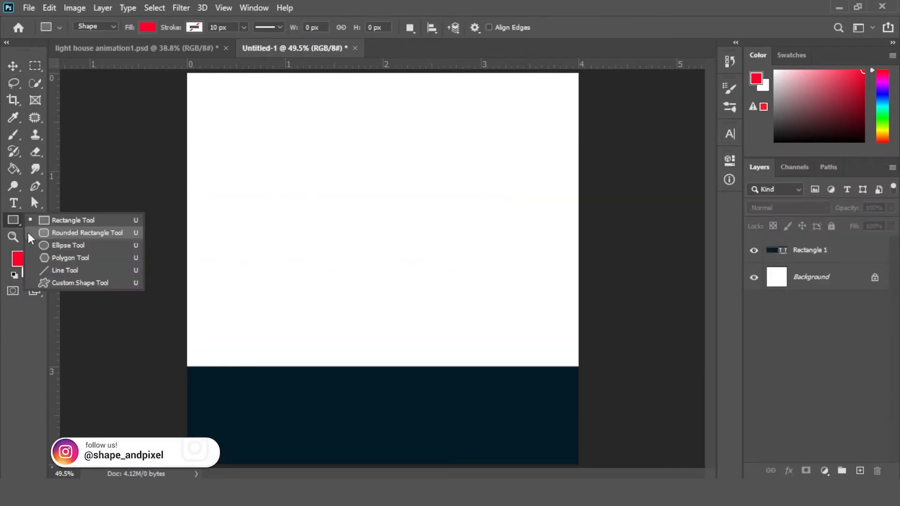
click(64, 218)
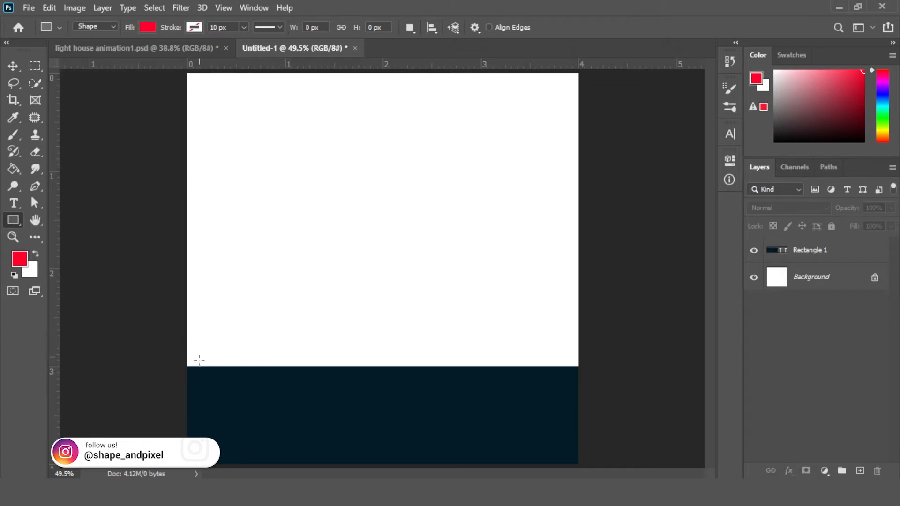
drag(221, 268, 291, 263)
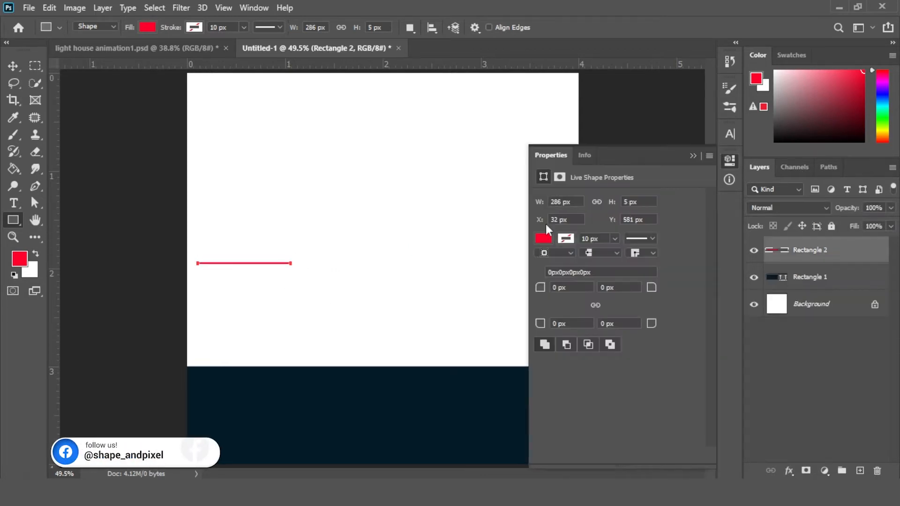
Fill the bar with the recently used blue color
click(544, 239)
click(544, 309)
click(693, 156)
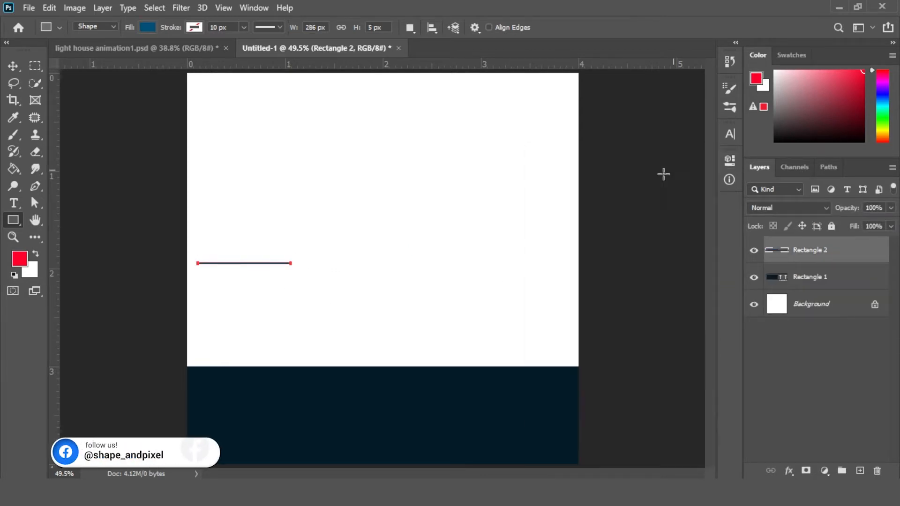
Move the bar so it starts at the canvas's left edge
click(12, 66)
click(244, 272)
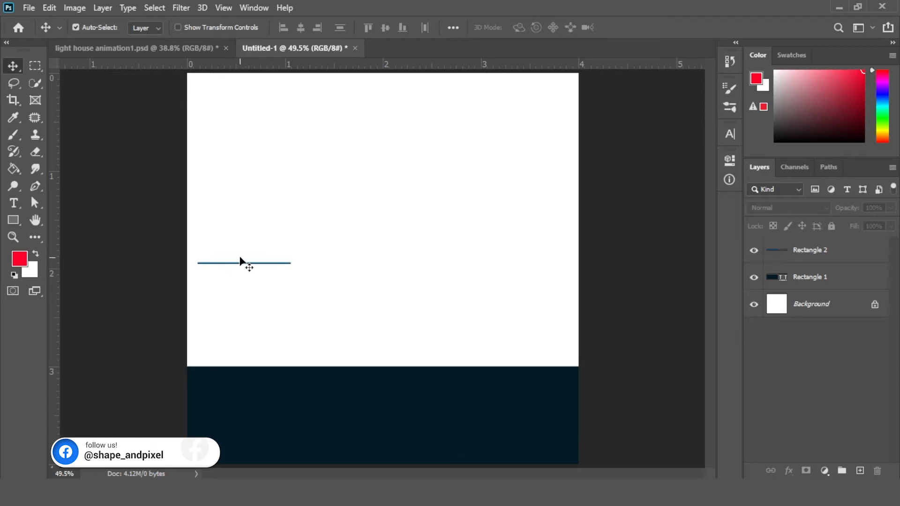
key(z)
drag(263, 260, 323, 306)
click(11, 66)
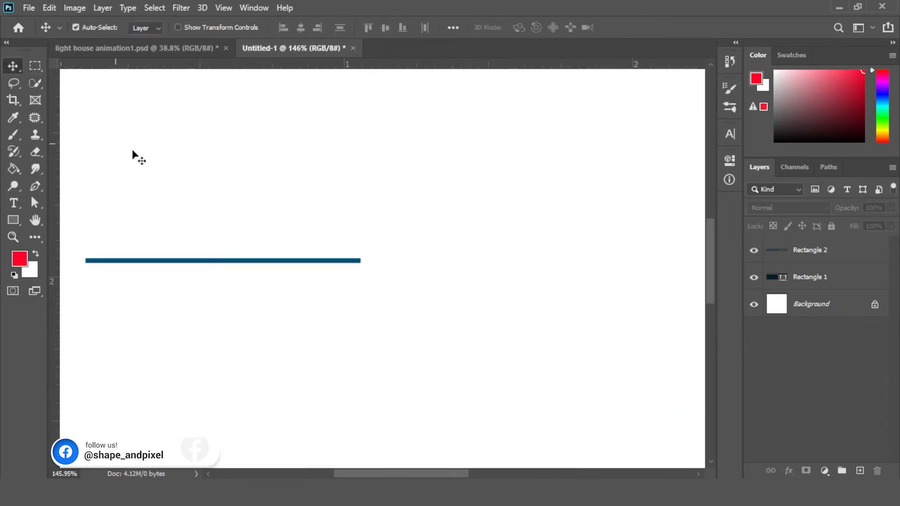
drag(194, 268, 231, 266)
drag(288, 297, 250, 294)
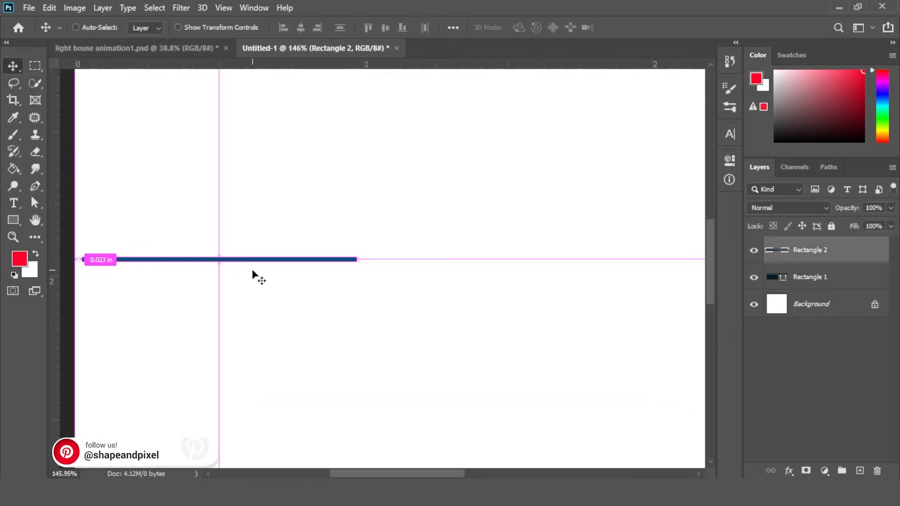
Duplicate the bar layer and shift the copy to the right of the original
key(ctrl+0)
click(276, 270)
drag(830, 255, 861, 470)
key(shift+Right)
key(shift+Right)
key(shift+Right)
key(shift+Right)
key(shift+Right)
key(shift+Right)
key(shift+Right)
key(shift+Right)
key(shift+Right)
key(shift+Right)
key(shift+Right)
key(shift+Right)
key(shift+Right)
key(shift+Right)
key(shift+Right)
key(shift+Right)
key(shift+Right)
key(shift+Right)
key(shift+Right)
key(shift+Right)
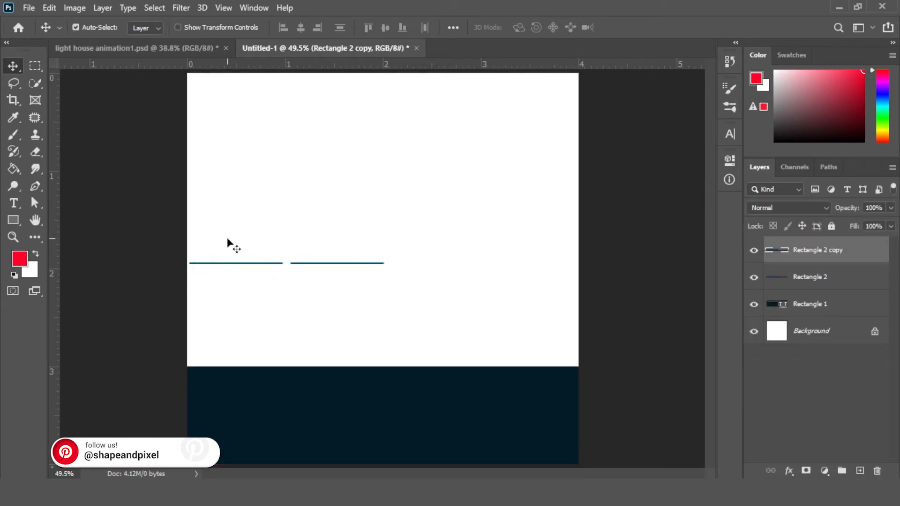
Duplicate the bar twice more, shifting the copies right to extend the line across the canvas
drag(825, 250, 860, 471)
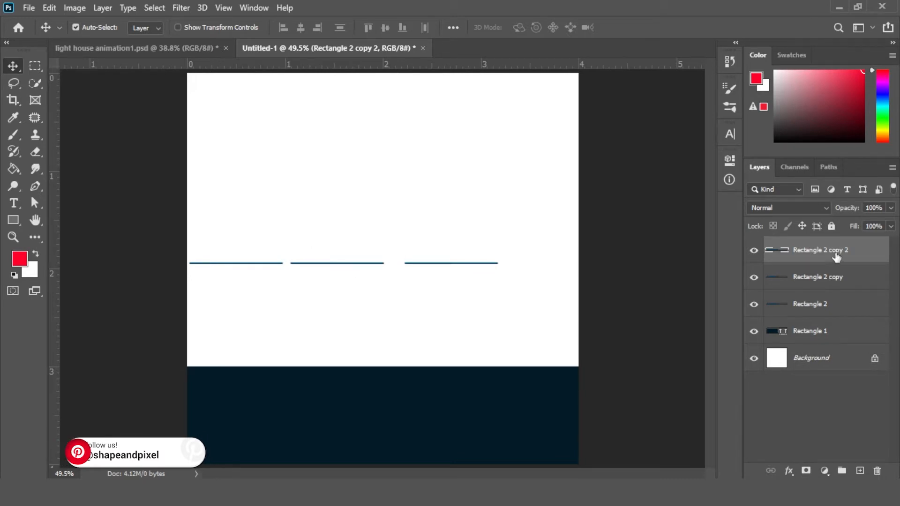
drag(838, 255, 860, 471)
key(shift+Right)
key(shift+Right)
key(shift+Right)
key(shift+Right)
key(shift+Right)
key(shift+Right)
key(shift+Right)
key(shift+Right)
key(shift+Right)
key(shift+Right)
key(shift+Right)
key(shift+Right)
key(shift+Right)
key(shift+Right)
key(shift+Right)
key(shift+Right)
key(shift+Right)
key(shift+Right)
key(shift+Right)
key(shift+Right)
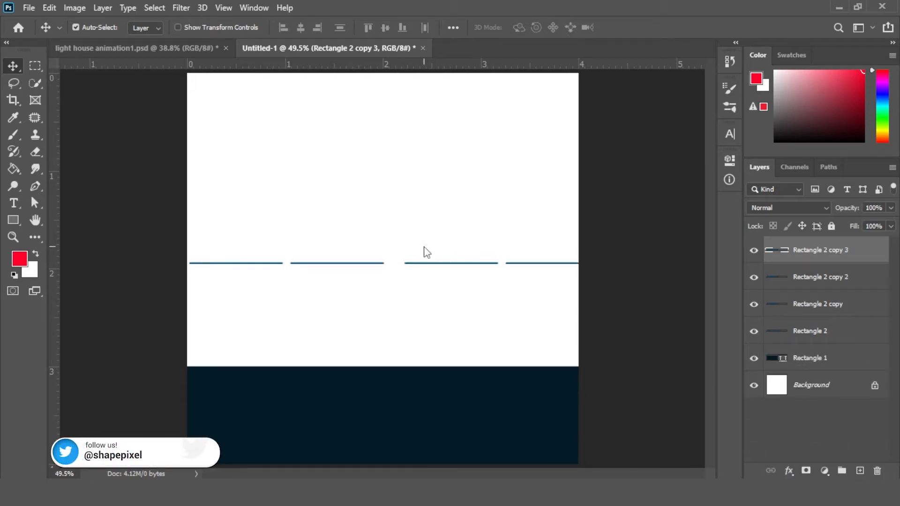
Shorten the second bar into a short dash with Free Transform
click(306, 257)
drag(291, 276, 312, 312)
click(319, 271)
click(319, 271)
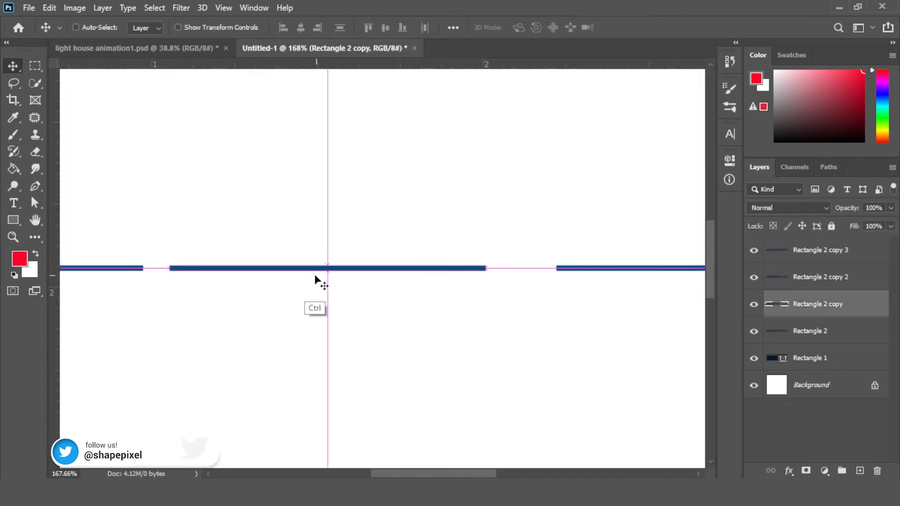
key(ctrl+t)
drag(487, 269, 197, 269)
key(Return)
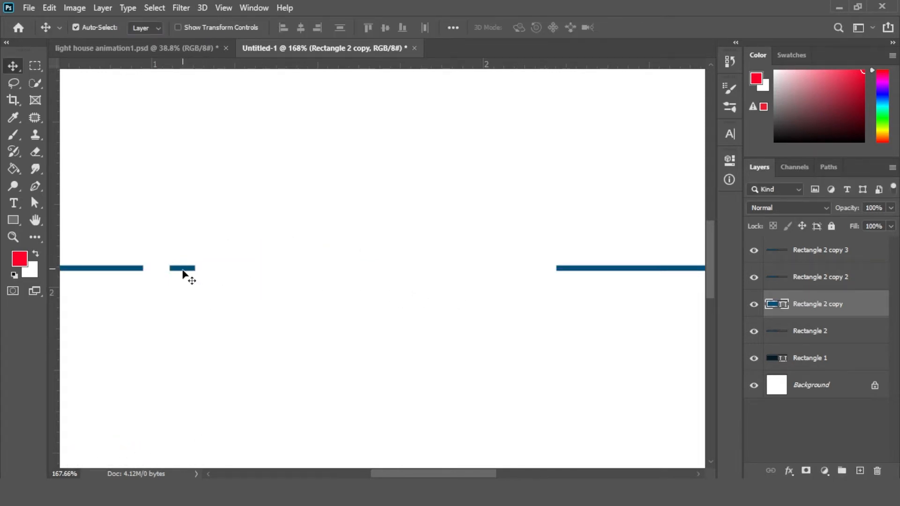
Duplicate the short dash to add more dashes along the line
drag(167, 268, 322, 268)
key(ctrl+t)
key(Return)
drag(433, 297, 401, 291)
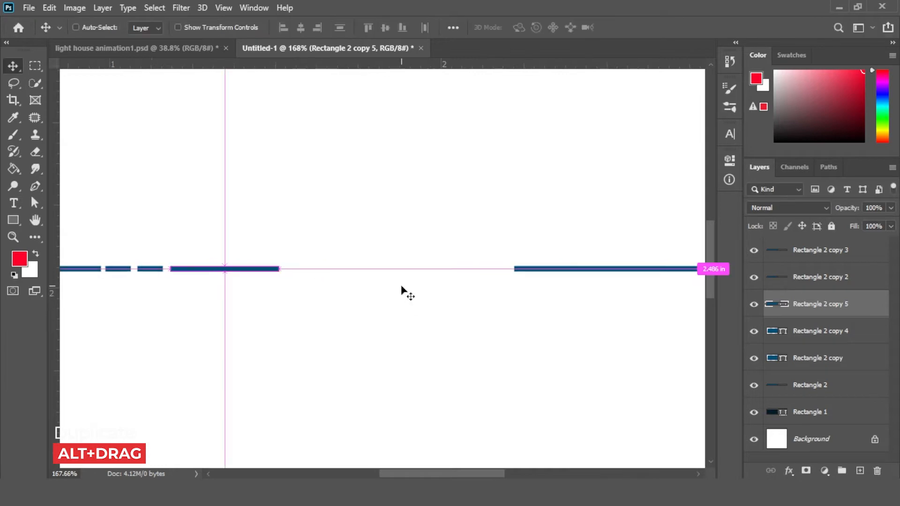
Move a long bar leftward so it follows the dashes
scroll(401, 291, down, 5)
drag(352, 267, 413, 290)
drag(507, 262, 353, 266)
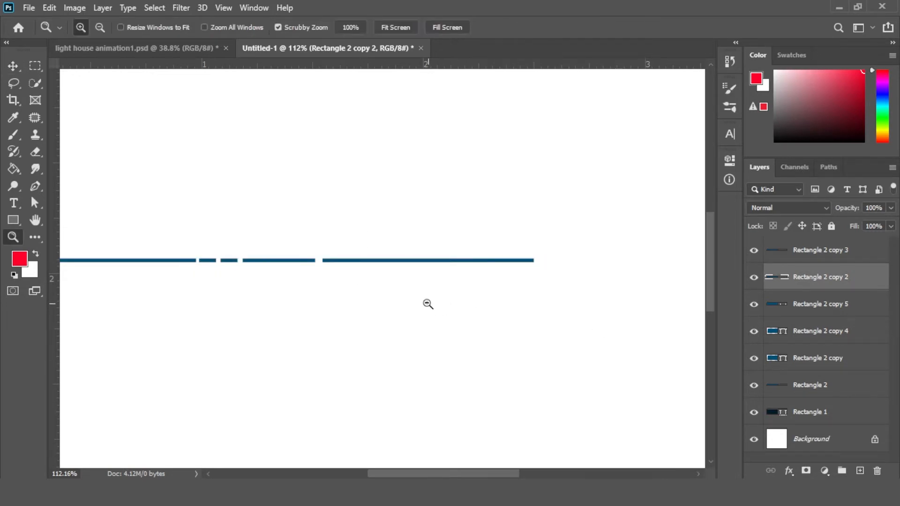
Shorten the first bar slightly with Free Transform
mouse_move(426, 303)
mouse_down()
mouse_move(387, 295)
mouse_move(416, 305)
mouse_up()
click(207, 272)
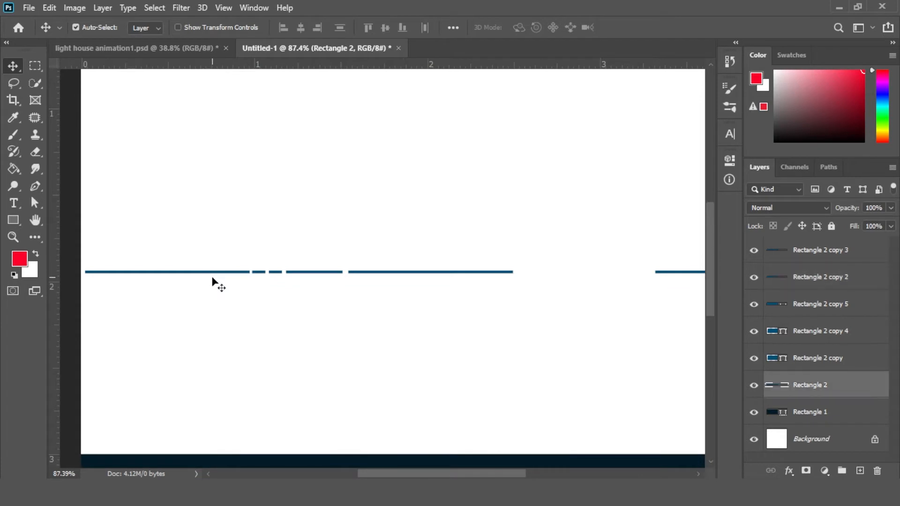
key(ctrl+t)
drag(247, 272, 192, 273)
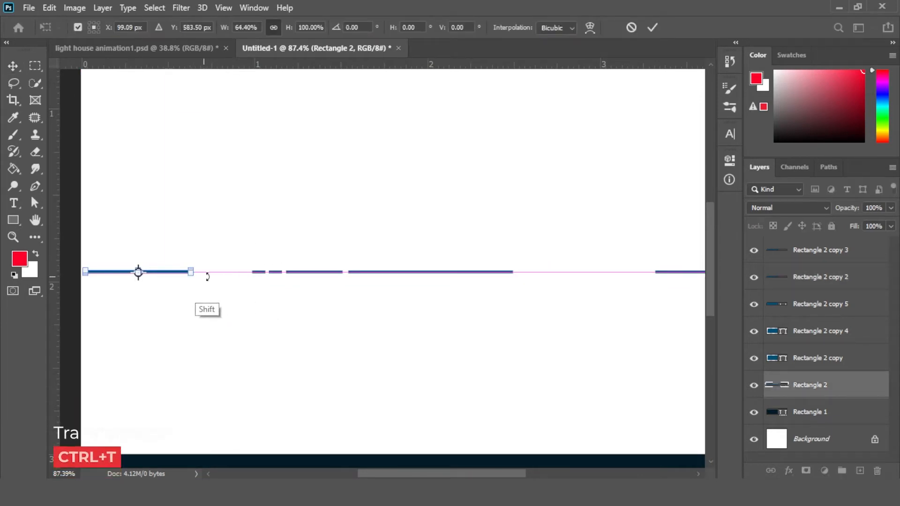
key(Return)
Copy a dash into the gap on the right and delete an extra short dash
drag(300, 273, 527, 272)
click(478, 301)
click(261, 273)
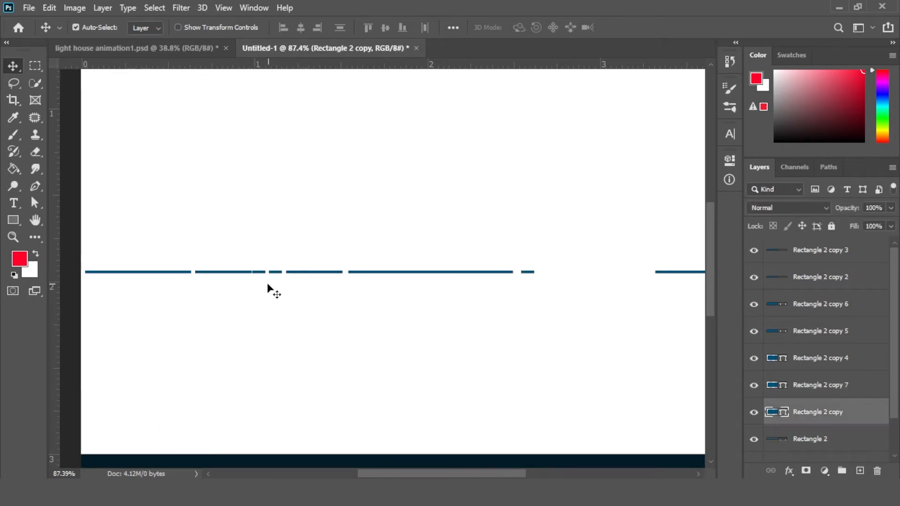
key(Delete)
drag(450, 310, 297, 299)
click(323, 264)
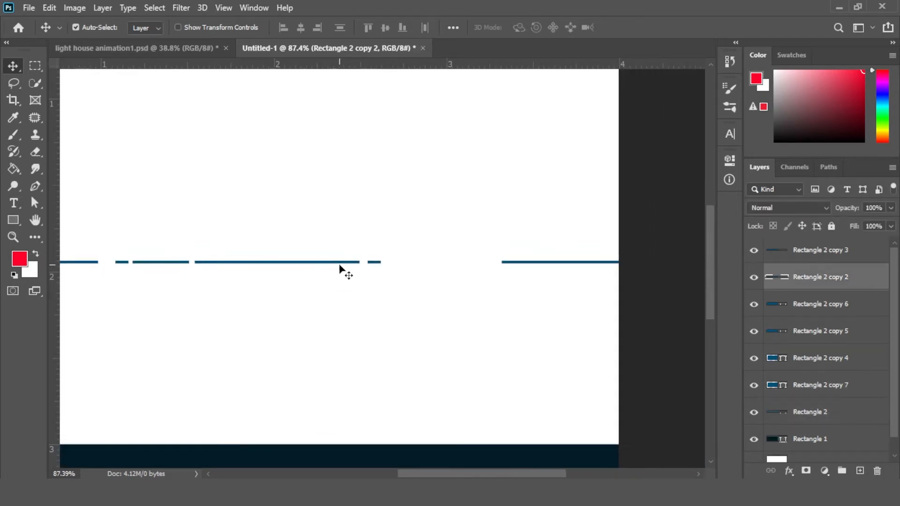
key(ctrl+t)
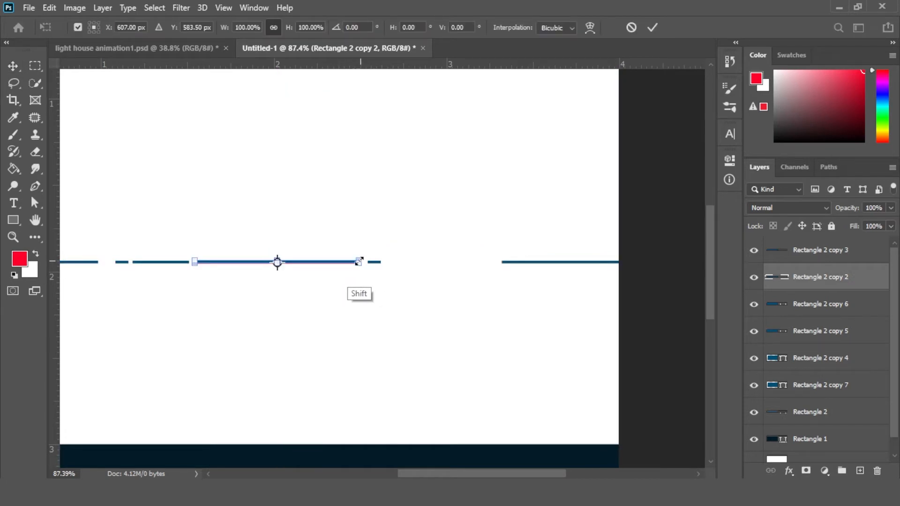
drag(359, 261, 388, 288)
key(Return)
key(ctrl+z)
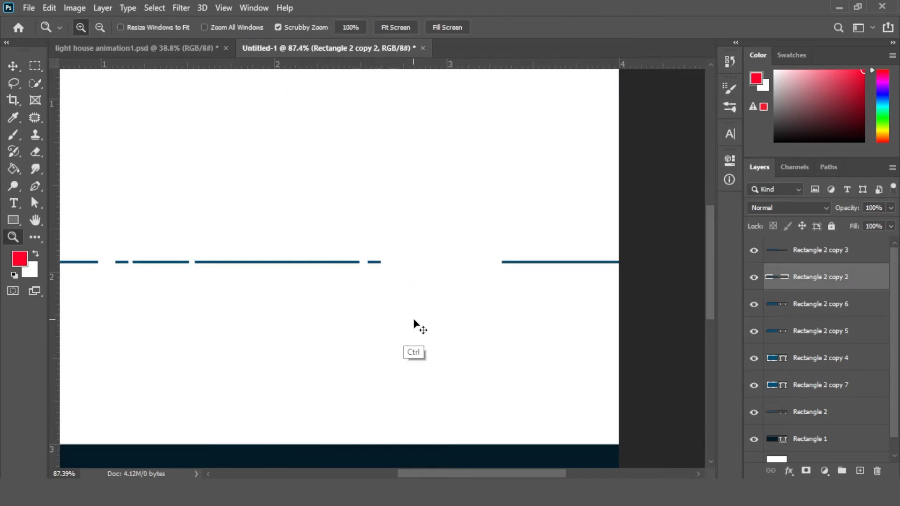
Duplicate a dash into the remaining gaps of the line and fit the canvas on screen
click(14, 67)
click(173, 264)
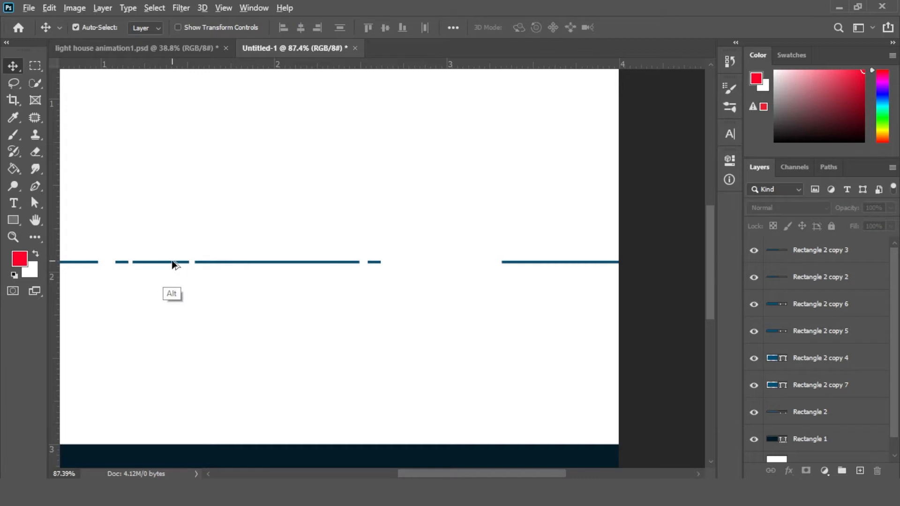
drag(172, 263, 497, 267)
click(376, 268)
click(515, 268)
click(483, 299)
key(ctrl+0)
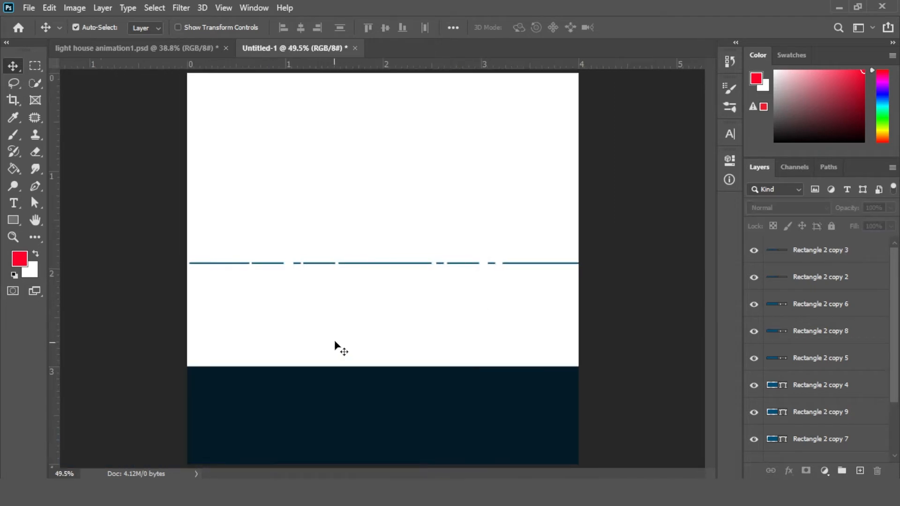
Merge all the bar and dash layers into one shape and move the line onto the water's top edge
drag(161, 251, 462, 294)
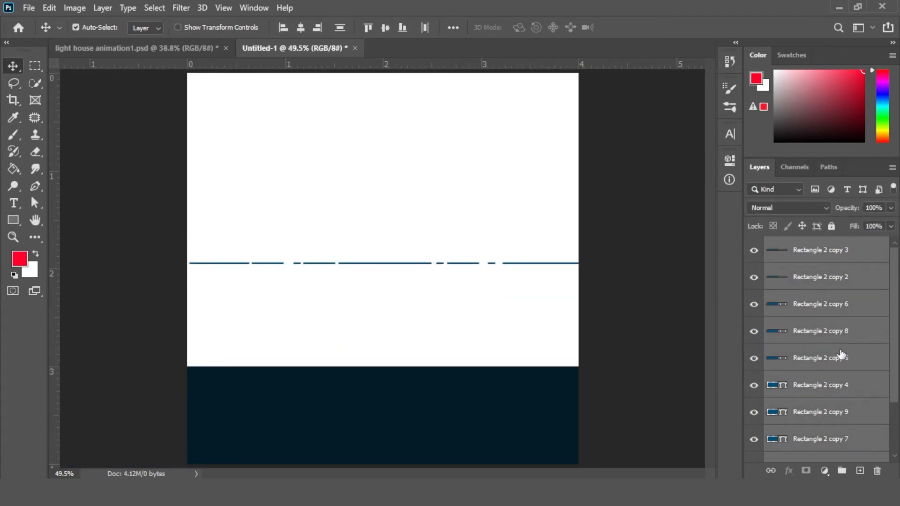
right_click(844, 330)
click(716, 389)
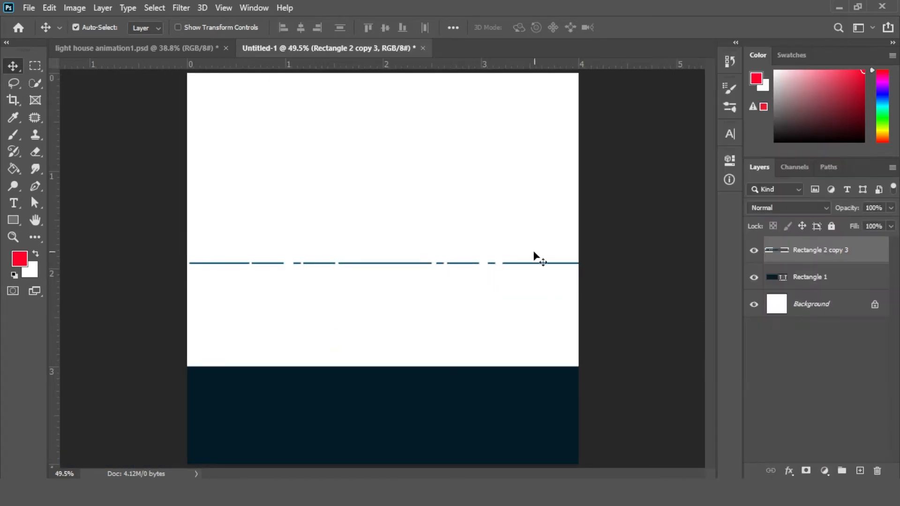
drag(527, 264, 531, 373)
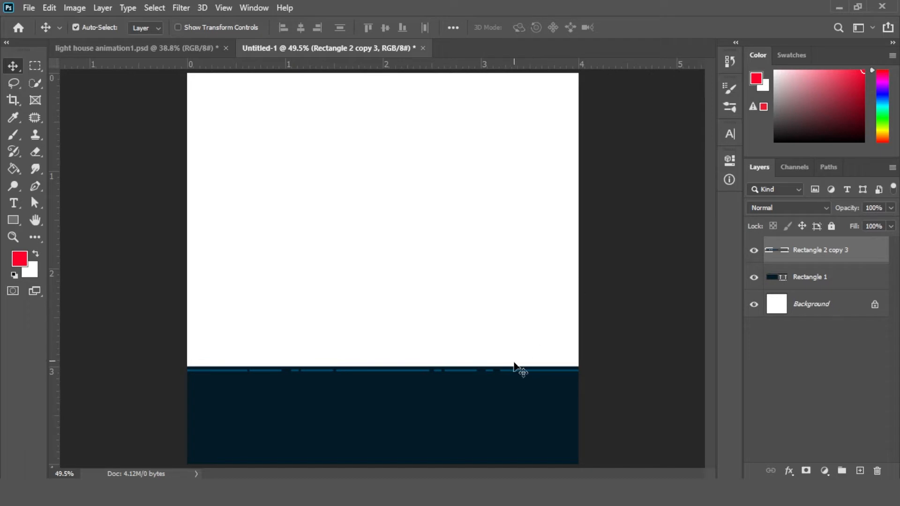
Duplicate the dashed line, nudge the copy just below the original and flip it horizontally
drag(868, 263, 860, 471)
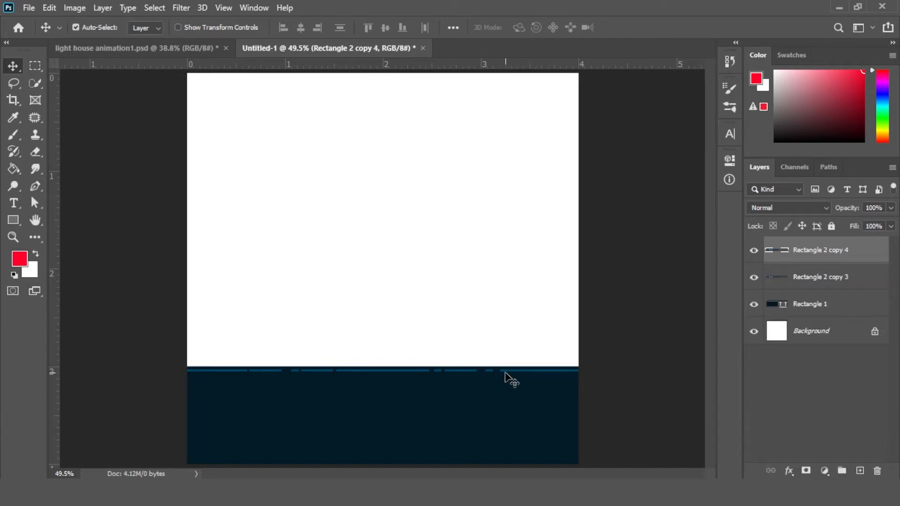
drag(509, 382, 509, 377)
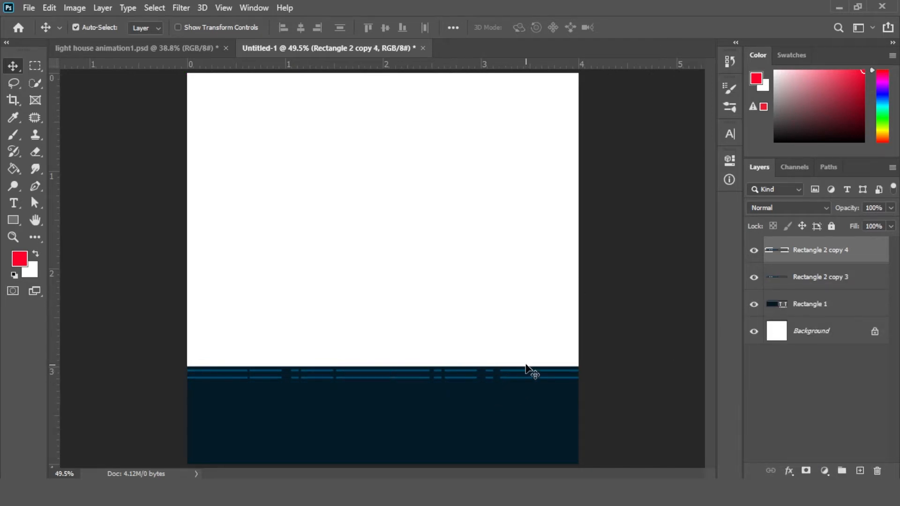
key(ctrl+t)
right_click(523, 380)
click(578, 359)
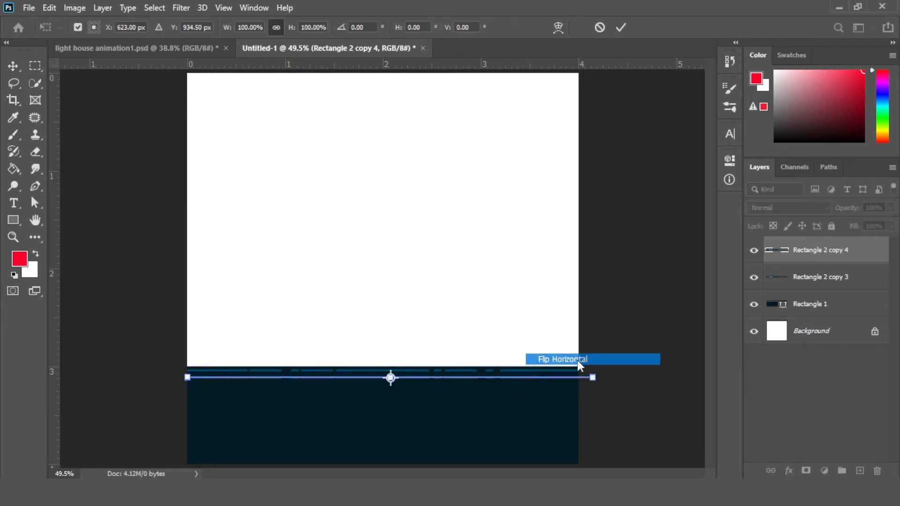
key(Return)
click(624, 310)
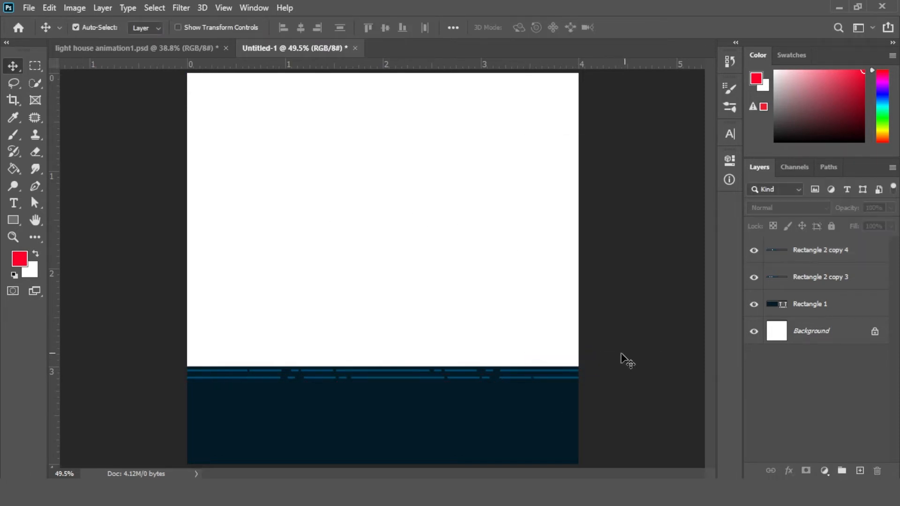
Merge the two dashed-line layers into one shape
click(810, 256)
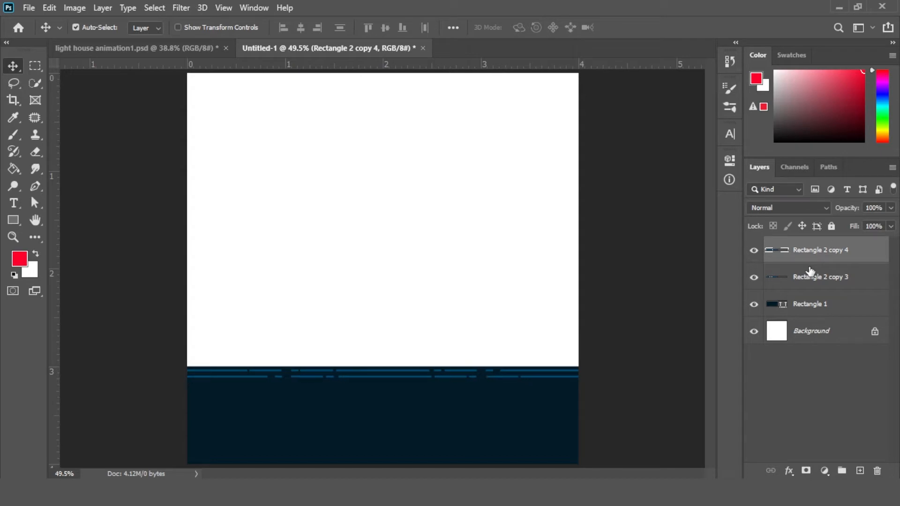
shift+click(825, 277)
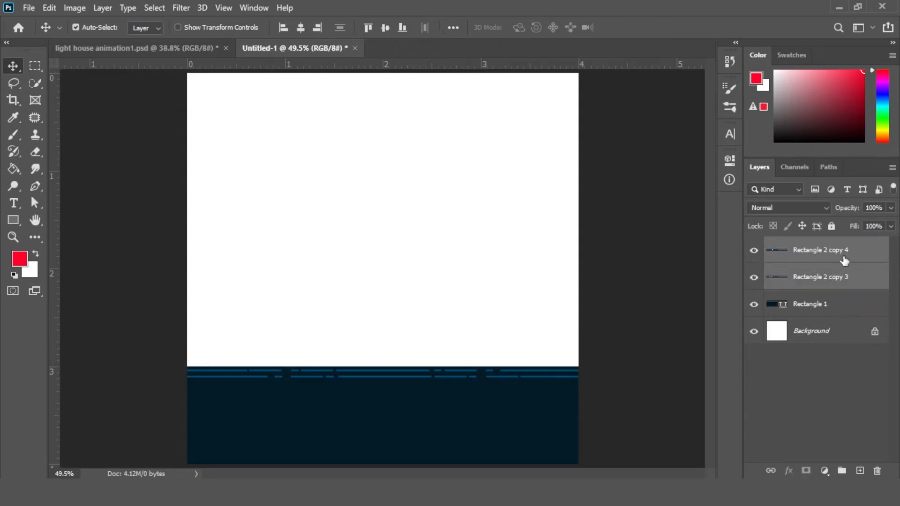
right_click(843, 261)
click(698, 389)
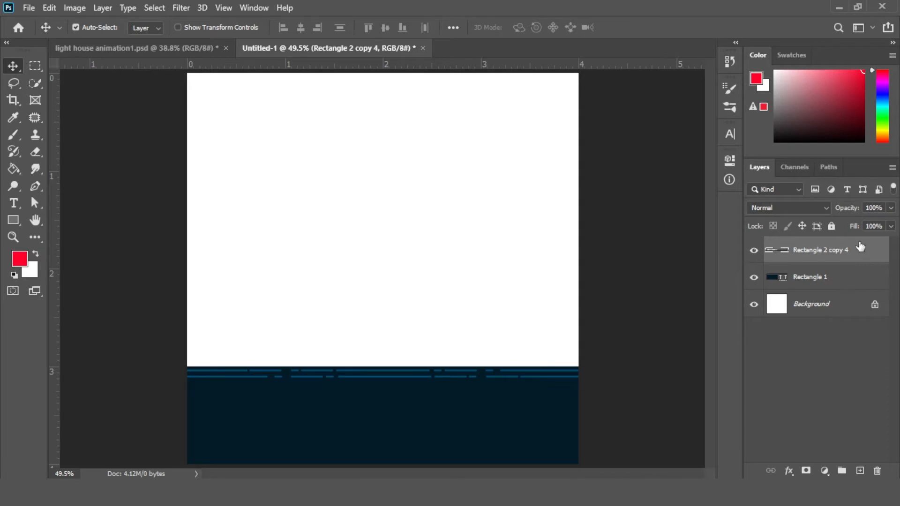
Duplicate the merged lines, shift the copy down a few steps and flip it horizontally
drag(861, 247, 859, 471)
key(shift+Down)
key(shift+Down)
key(shift+Down)
key(shift+Down)
key(shift+Down)
key(shift+Down)
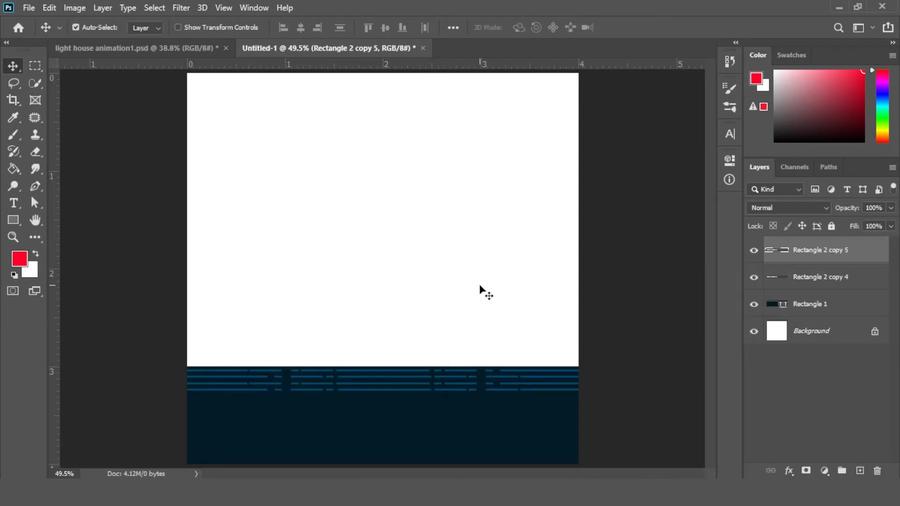
key(ctrl+t)
right_click(406, 388)
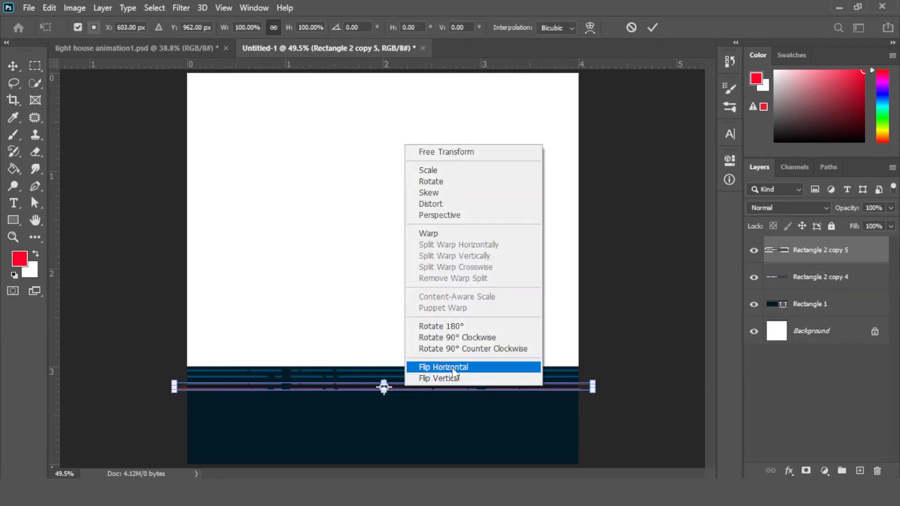
click(449, 368)
key(Return)
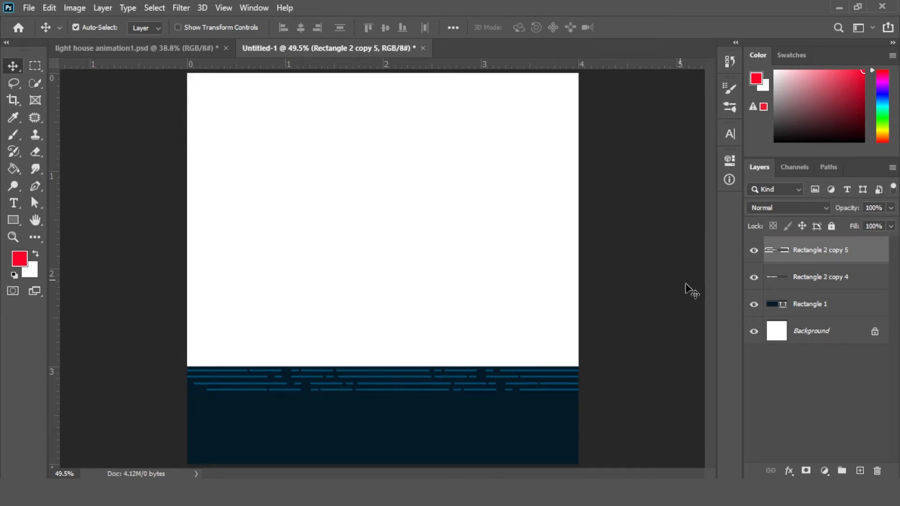
Merge the two wave-line layers into one shape
shift+click(864, 281)
click(854, 276)
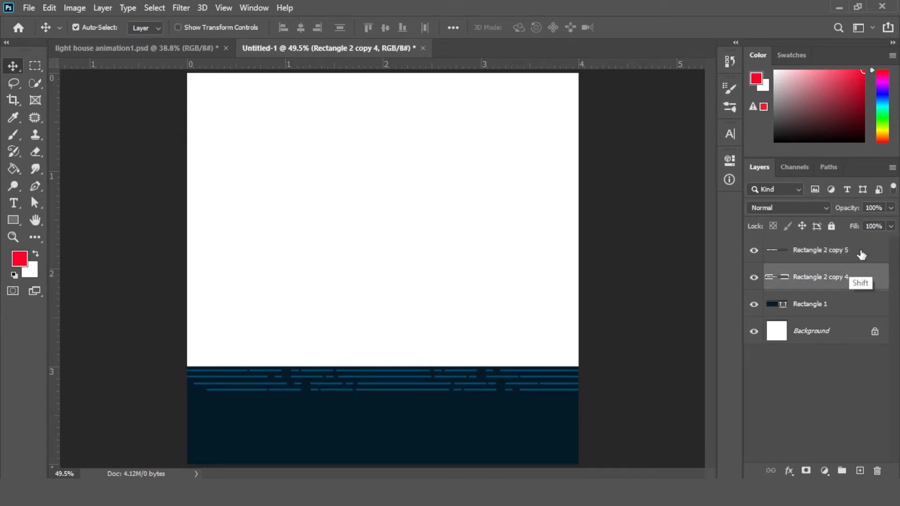
shift+click(862, 254)
right_click(861, 254)
click(725, 389)
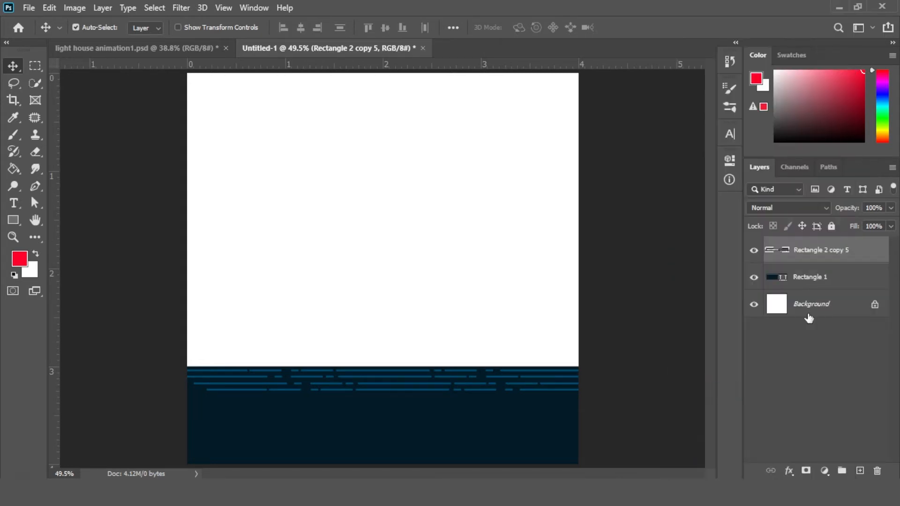
Duplicate the wave lines again, shift the copy further down and flip it horizontally
drag(842, 255, 860, 471)
key(shift+Down)
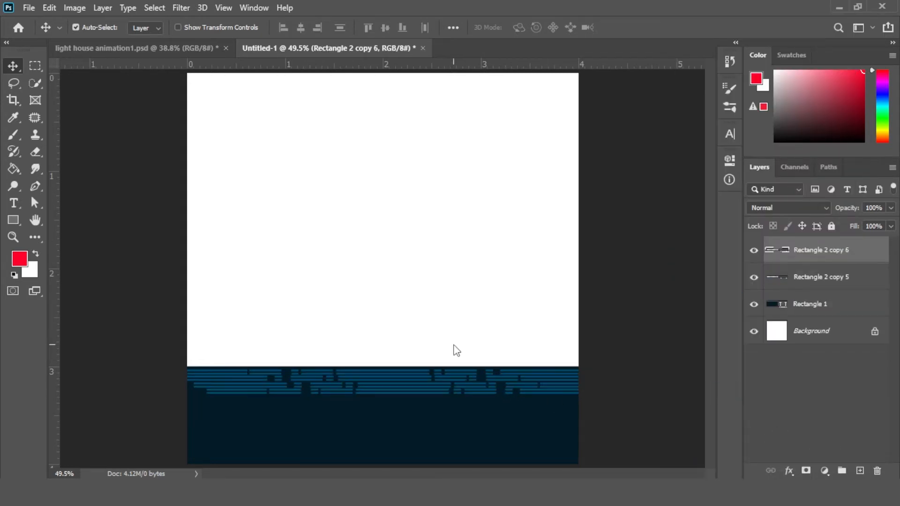
key(shift+Down)
key(shift+Down)
key(shift+Down)
key(shift+Down)
key(ctrl+t)
right_click(437, 404)
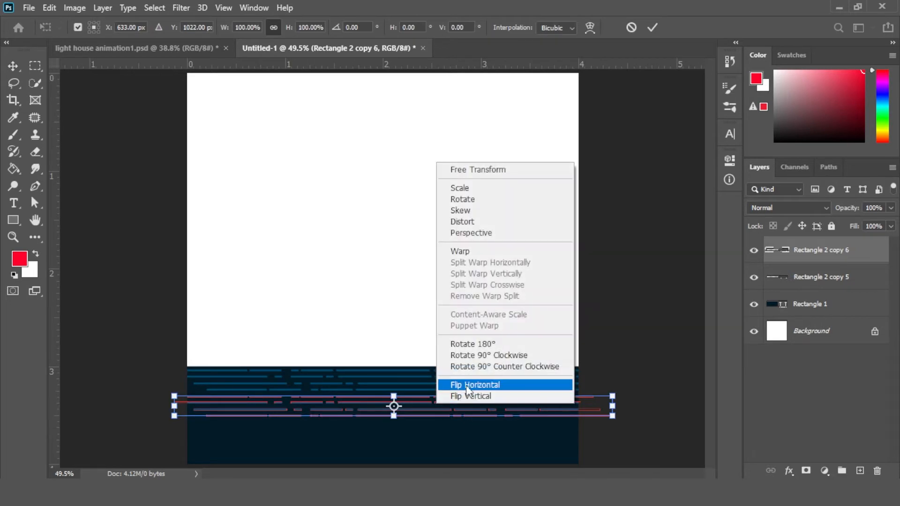
click(467, 385)
key(Return)
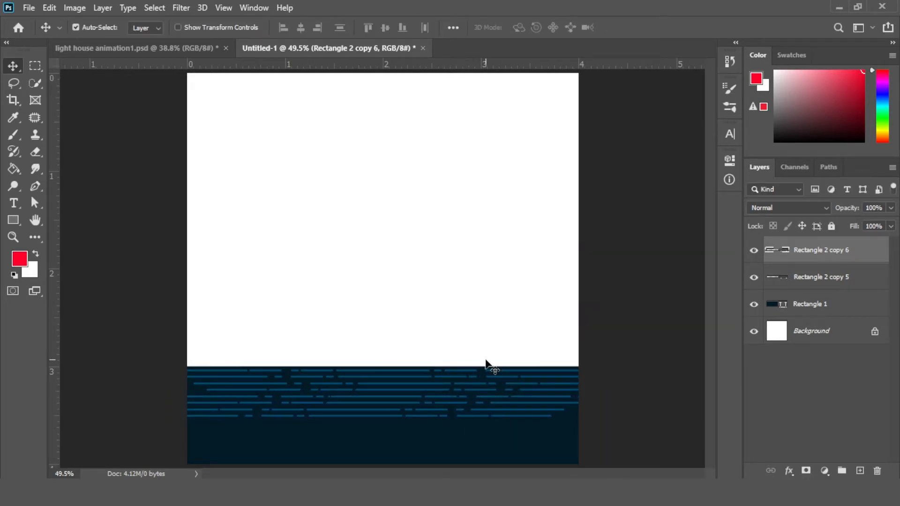
Merge the two wave-line layers into a single shape
shift+click(862, 277)
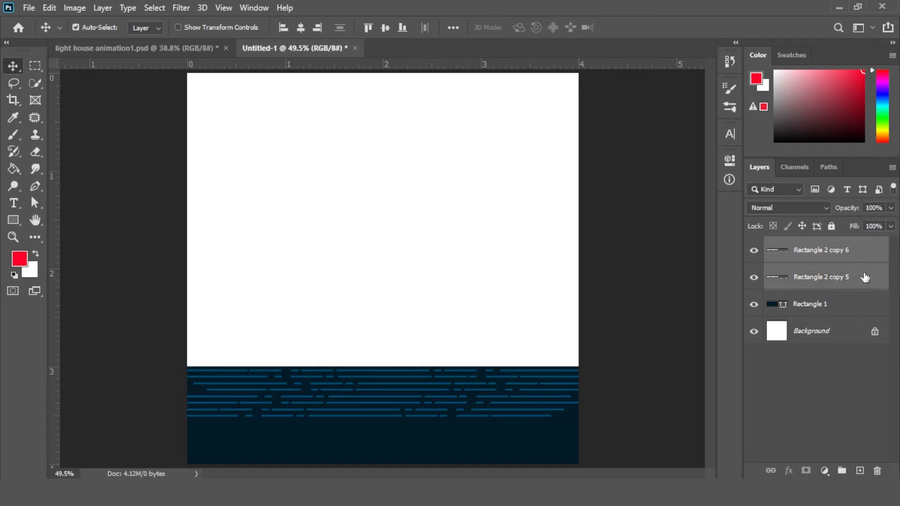
right_click(865, 277)
click(722, 388)
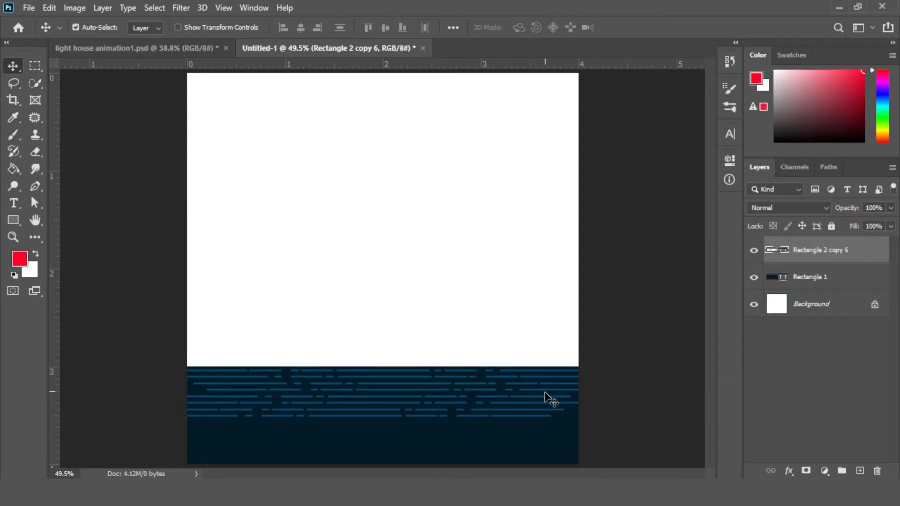
Copy the wave lines downward to fill the lower part of the water
drag(545, 398, 548, 445)
click(628, 384)
click(570, 431)
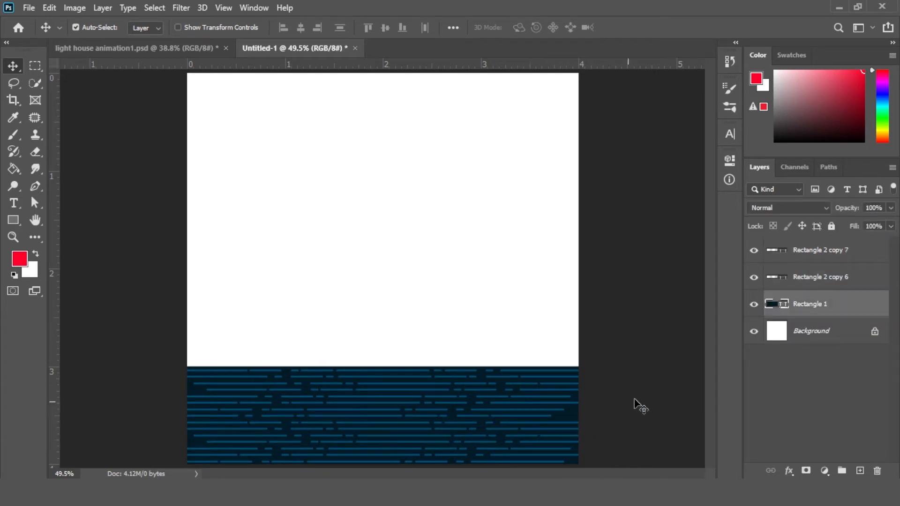
Lower the fill of the wave-line layers to about 52%
click(868, 267)
click(890, 226)
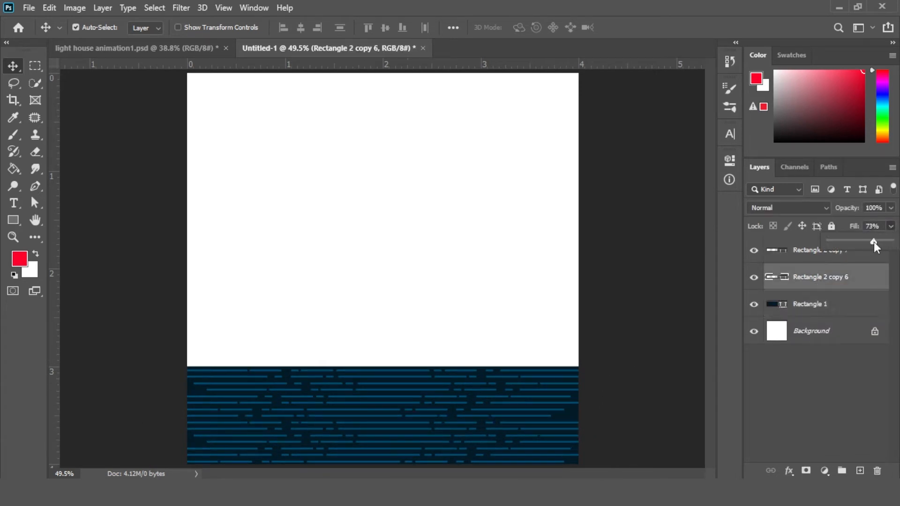
click(852, 258)
click(891, 226)
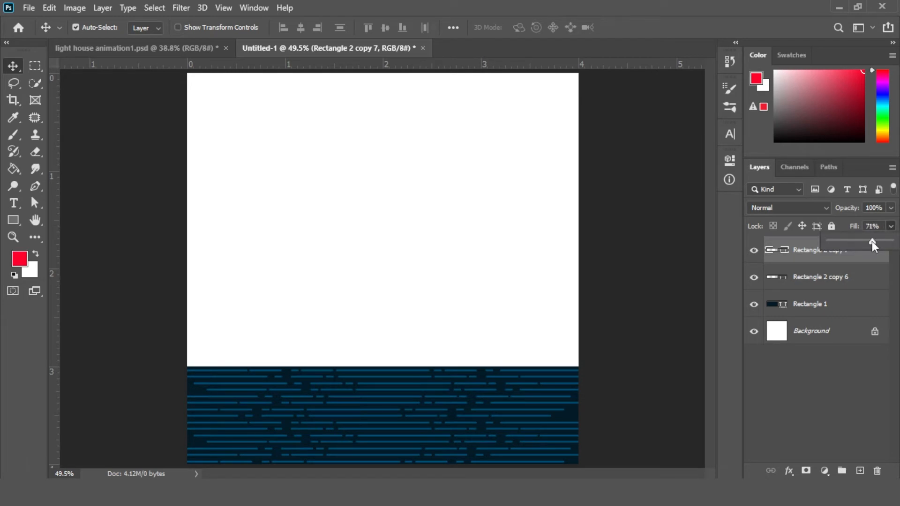
drag(872, 241, 870, 240)
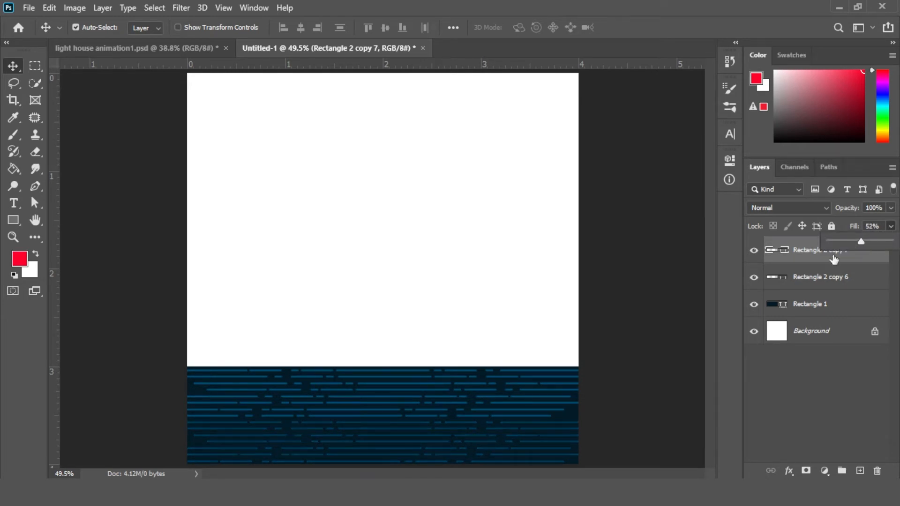
click(629, 321)
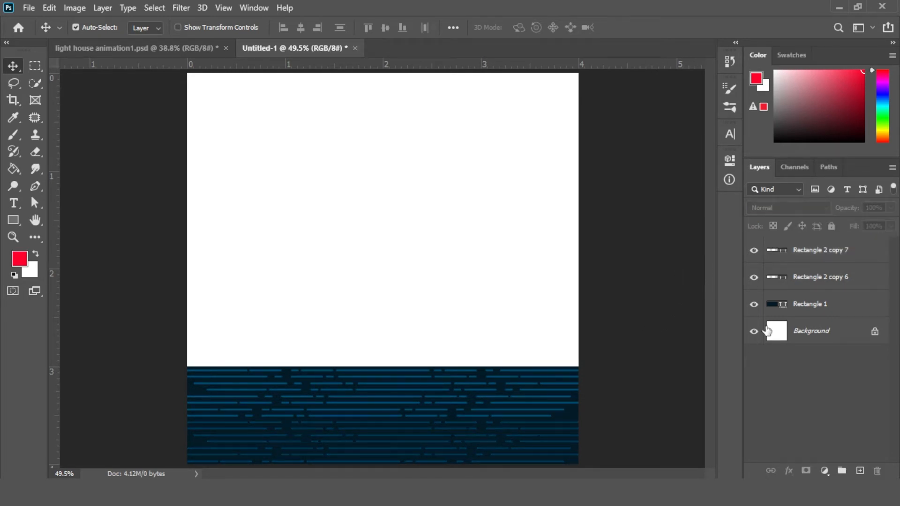
Group the wave-line layers with the water rectangle and name the group water
click(821, 263)
shift+click(846, 300)
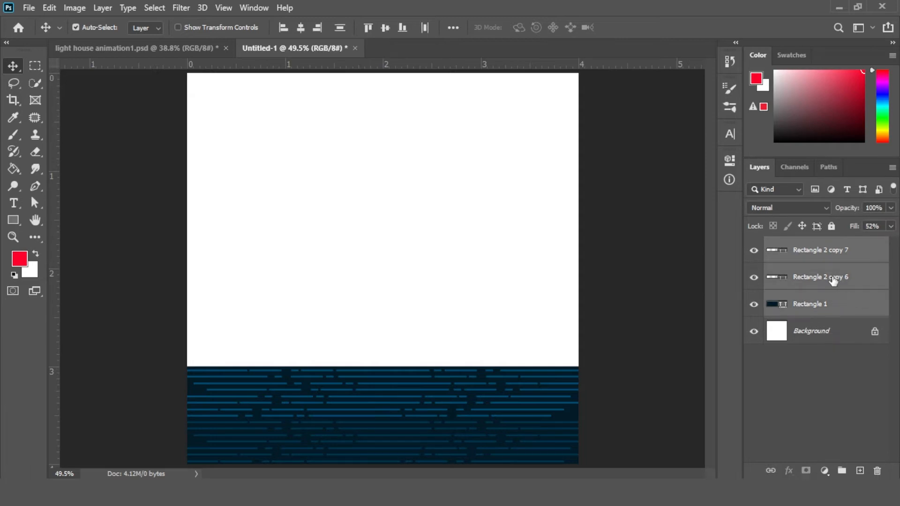
drag(832, 281, 842, 470)
double_click(804, 245)
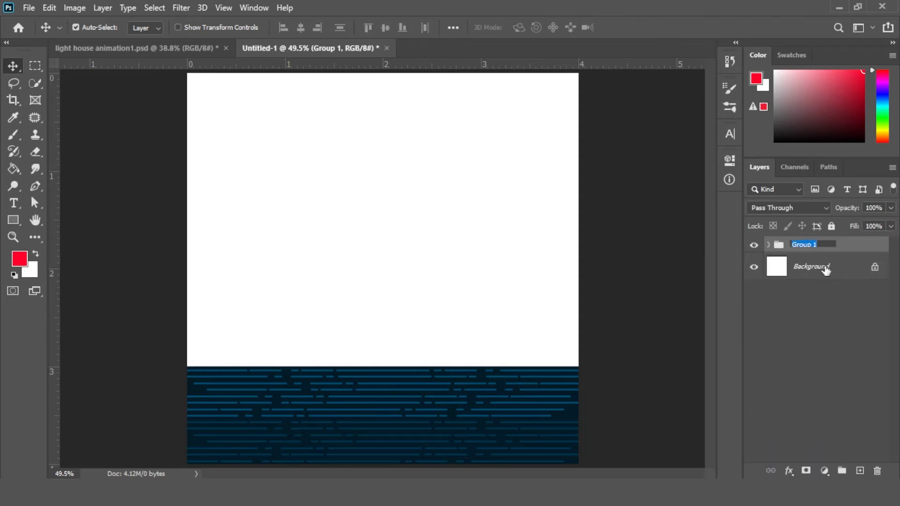
text(water)
key(Return)
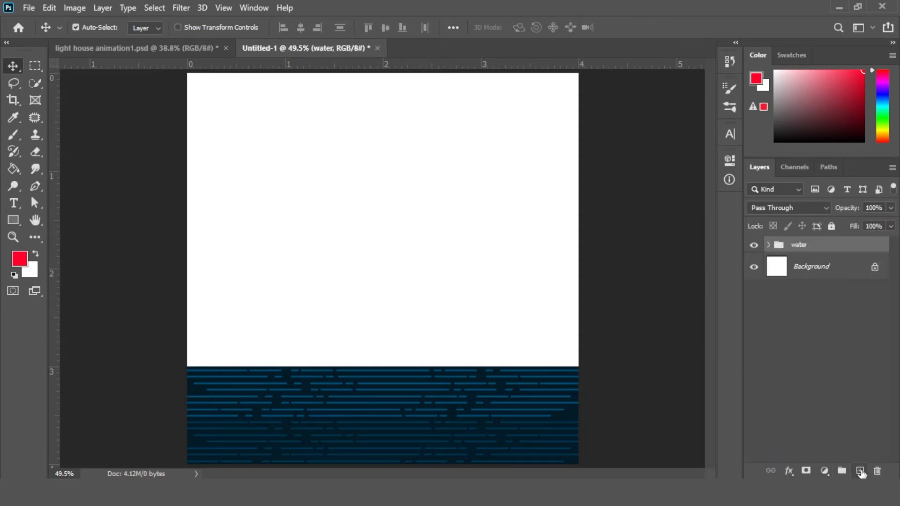
Create a rectangle 1200 px wide and 900 px high with the Rectangle tool
click(13, 220)
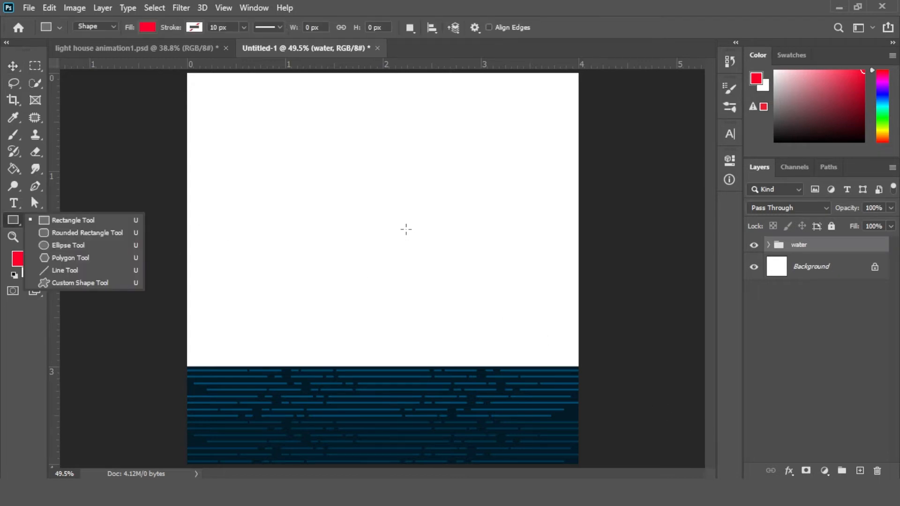
click(385, 236)
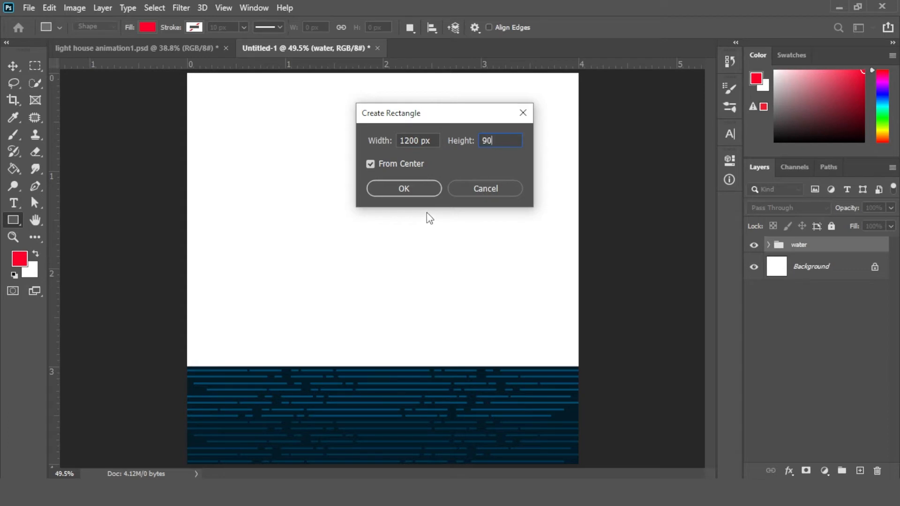
text(0)
click(415, 194)
Set the new rectangle's fill colour to #004f77
click(543, 237)
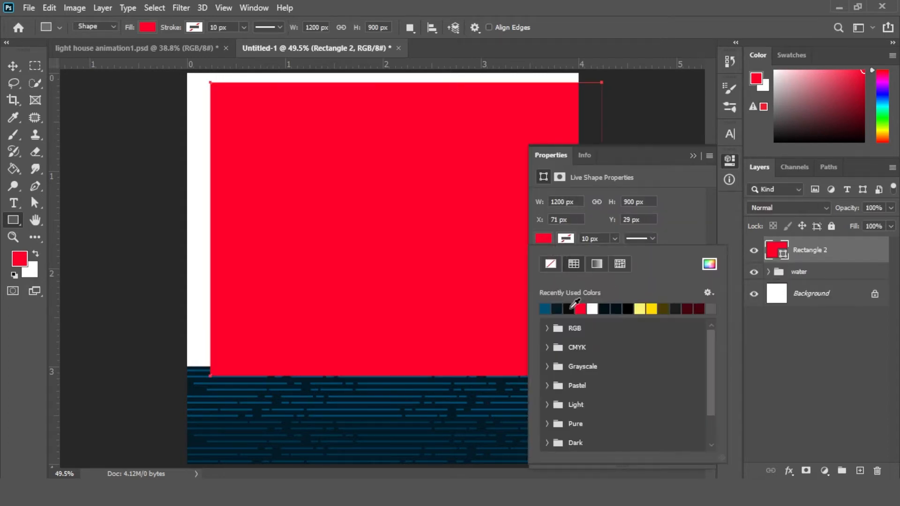
click(712, 267)
click(735, 242)
click(689, 240)
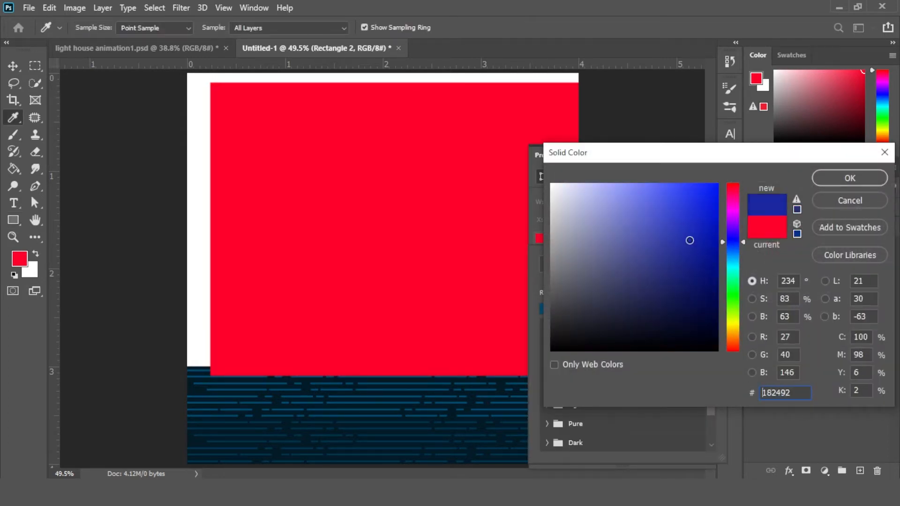
text(004f77)
click(850, 178)
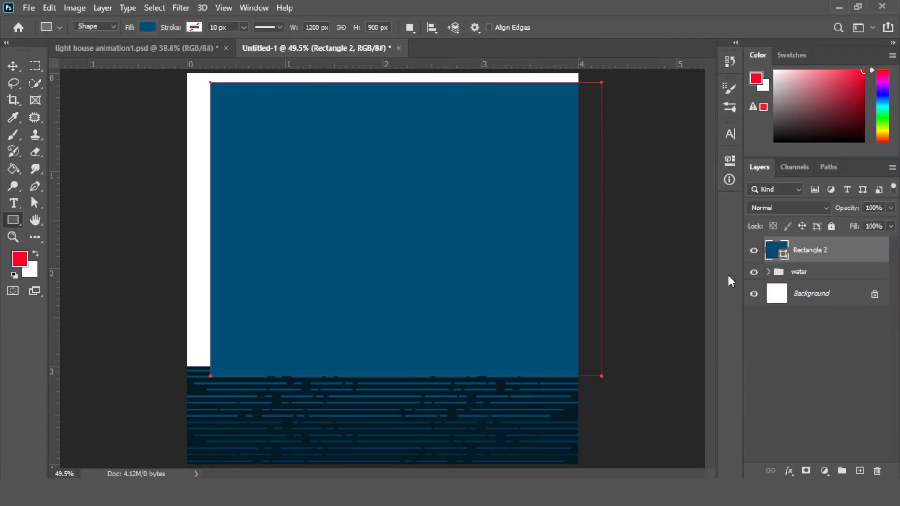
Align the rectangle horizontally with the background canvas
ctrl+click(841, 294)
click(430, 28)
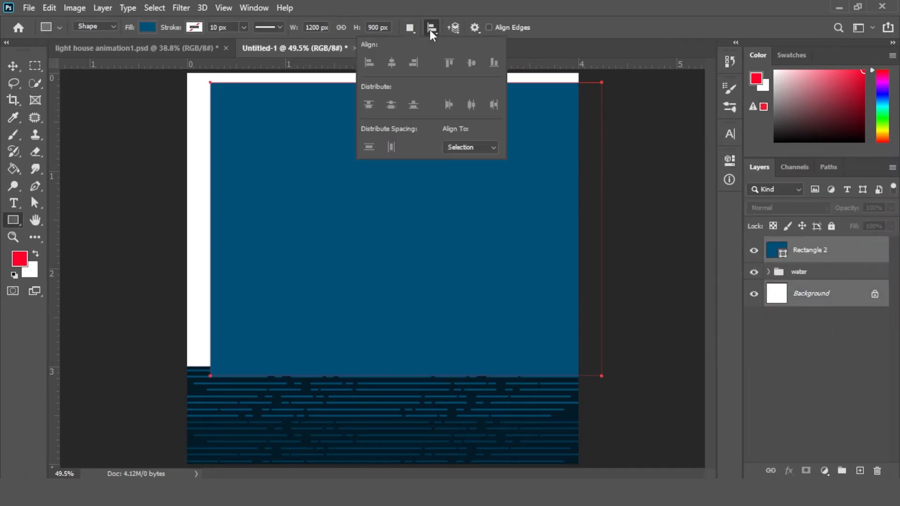
click(13, 66)
click(125, 162)
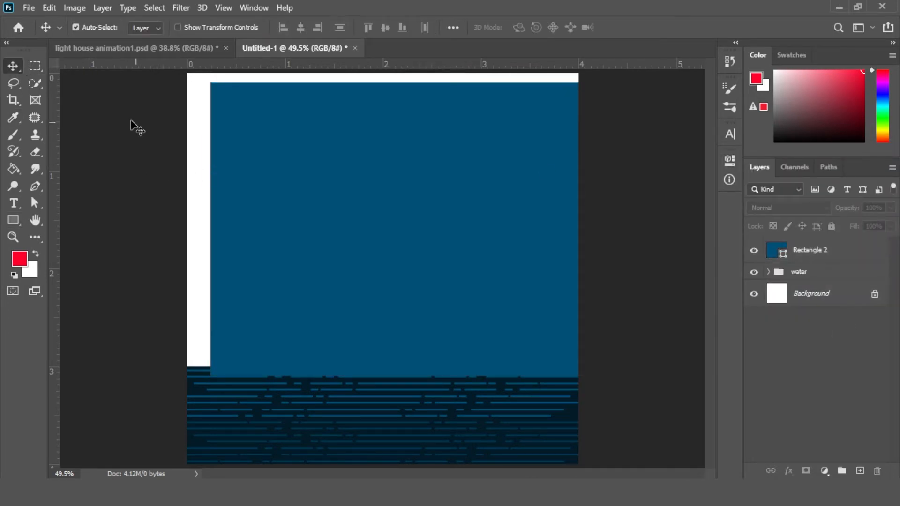
click(816, 251)
ctrl+click(818, 294)
click(300, 27)
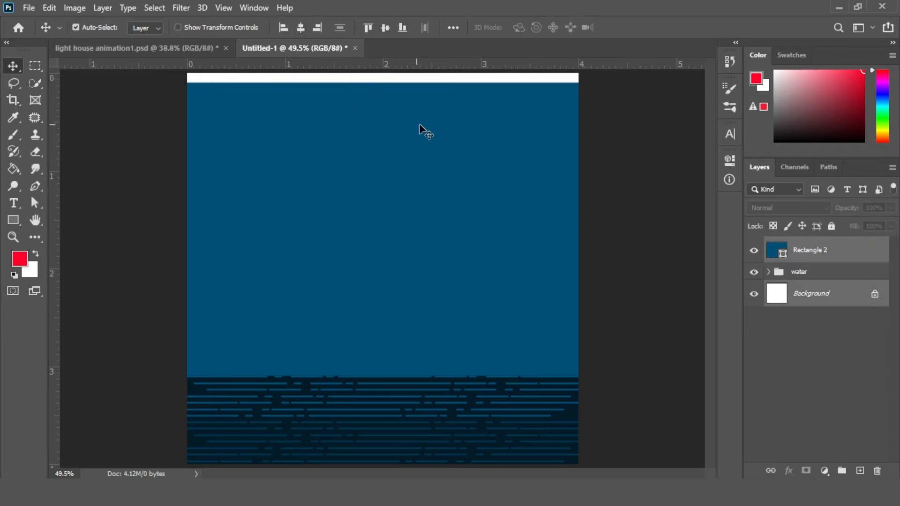
Move the blue rectangle up until it touches the top edge of the canvas
drag(502, 167, 499, 162)
key(Up)
key(Up)
key(Up)
key(Up)
key(Up)
key(Up)
key(Up)
key(Up)
key(Up)
key(Up)
key(Up)
key(Up)
key(Up)
key(Up)
key(Up)
key(Up)
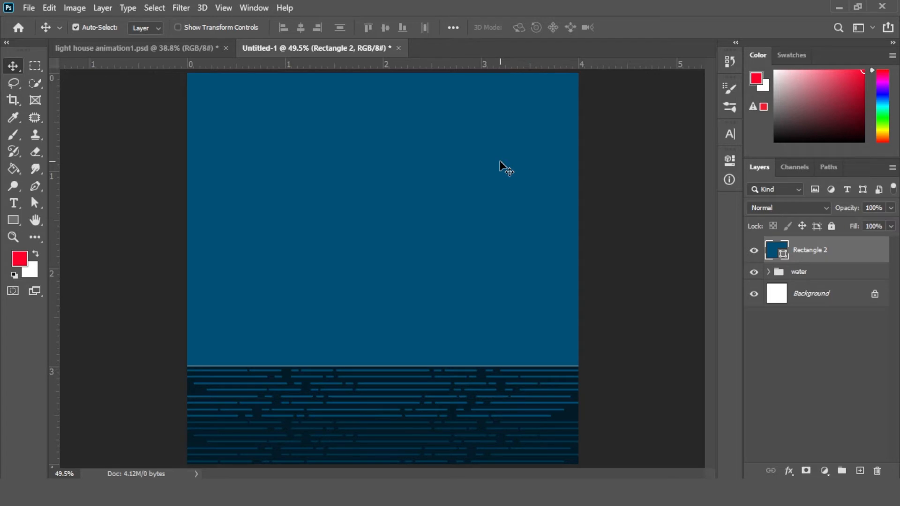
key(Up)
key(Up)
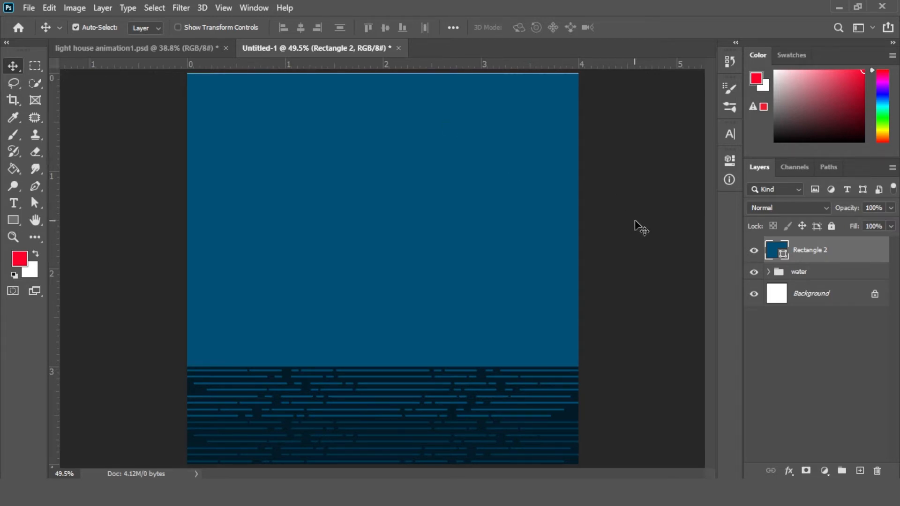
Rename the blue rectangle's layer to sky
key(ctrl+t)
key(Return)
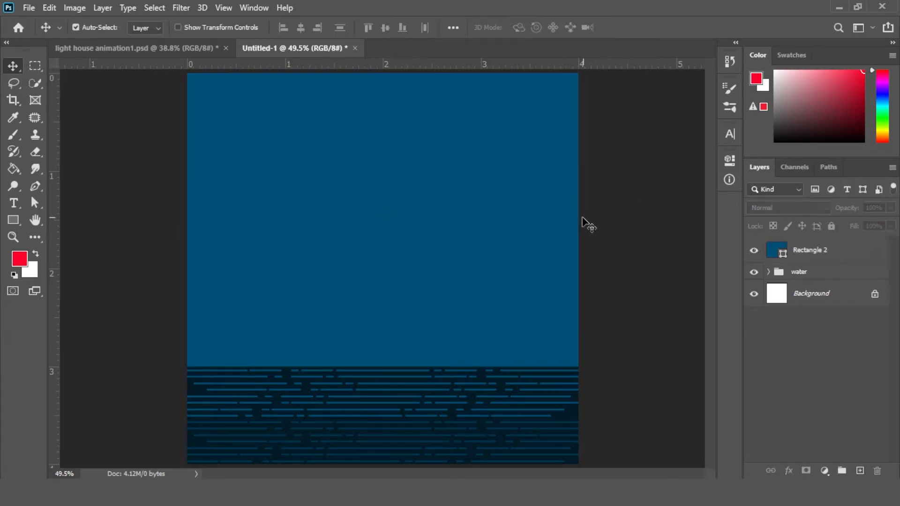
double_click(810, 250)
text(sky)
key(Return)
Create a rectangle 168 px wide and 330 px high with the Rectangle tool
click(13, 220)
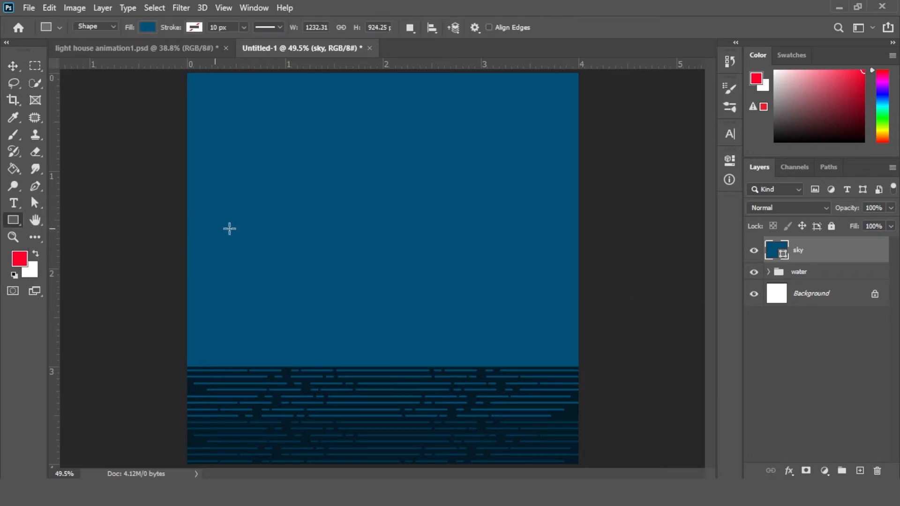
click(374, 264)
text(168)
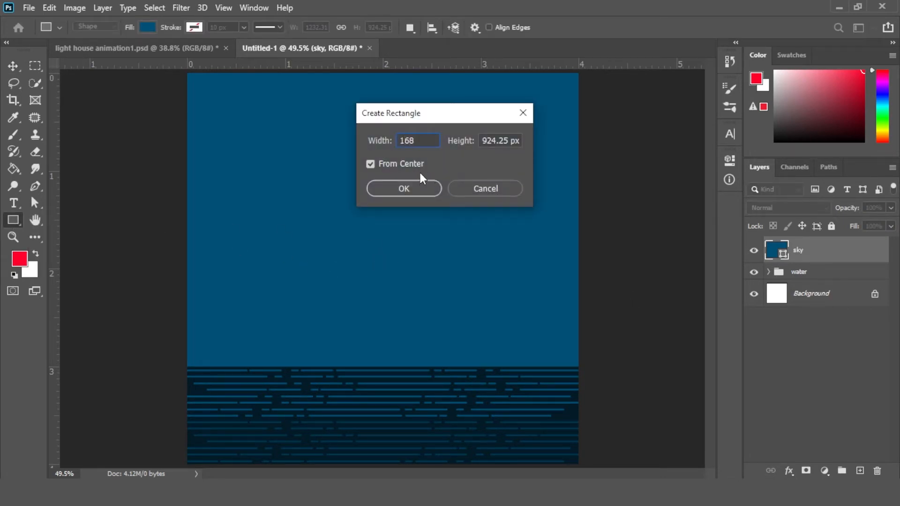
key(Tab)
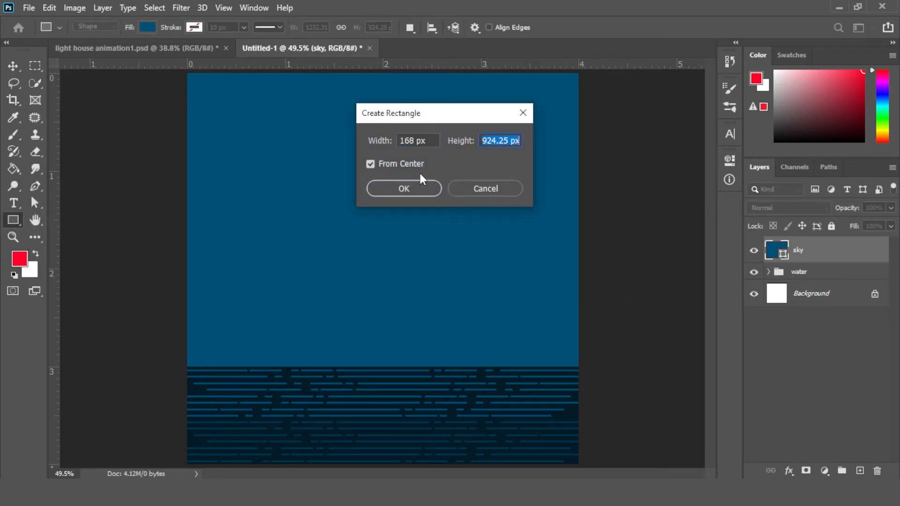
text(330)
key(Return)
Set the new rectangle's fill colour to red from the recent colours
click(543, 239)
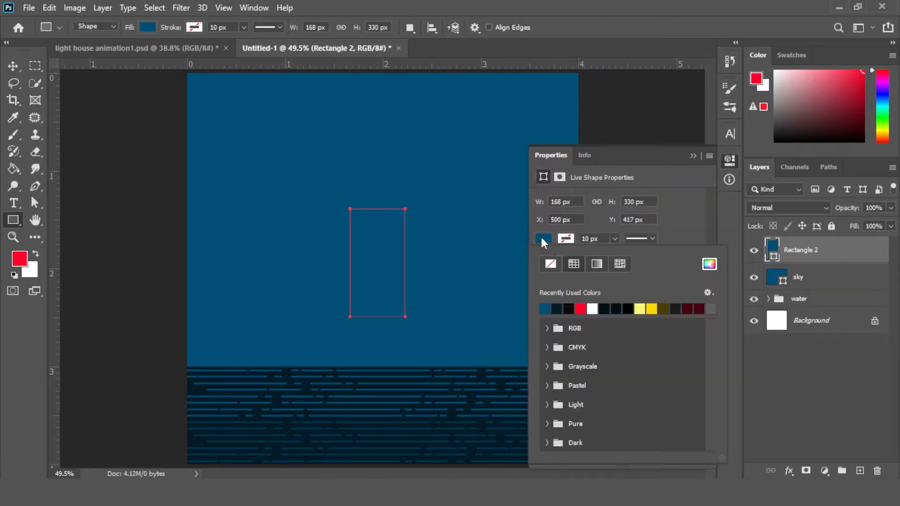
click(580, 308)
click(692, 156)
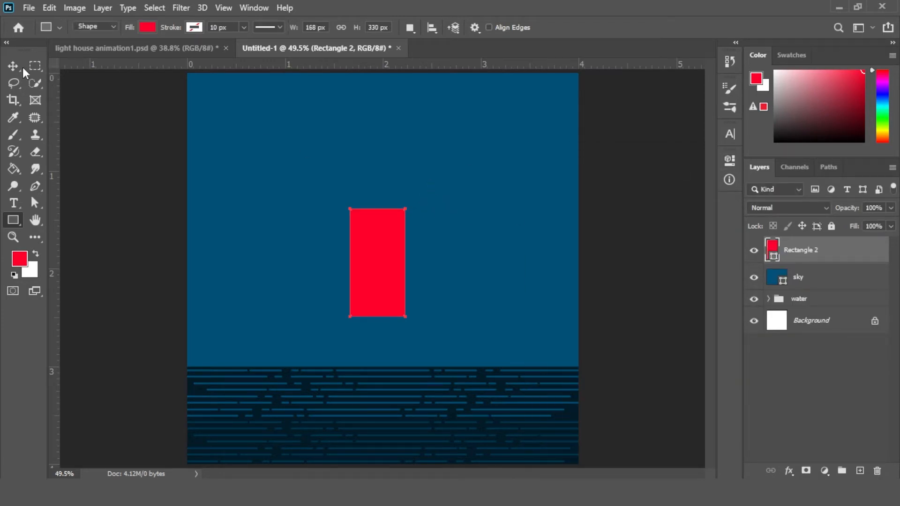
Move the red rectangle down and centre it horizontally on the canvas
click(14, 67)
drag(375, 280, 383, 305)
ctrl+click(799, 322)
click(301, 27)
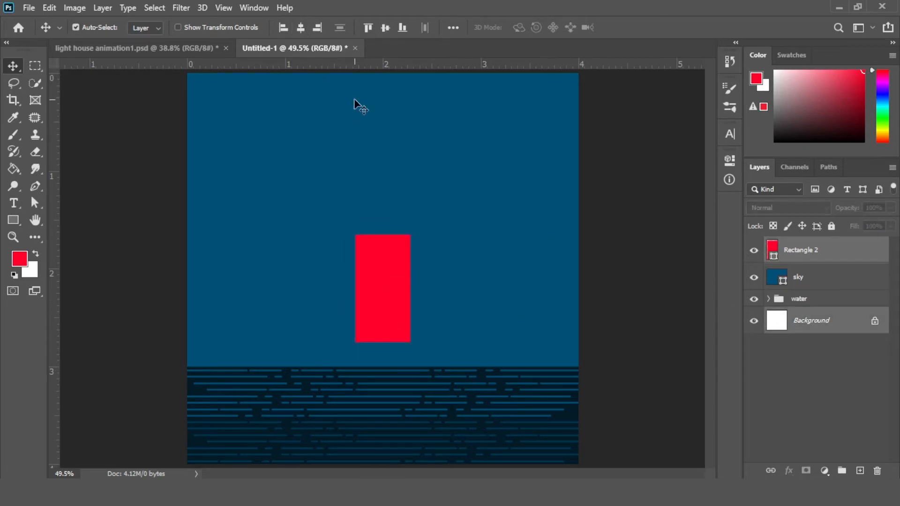
Create a second rectangle 220 px wide and 53 px high
click(658, 241)
click(19, 224)
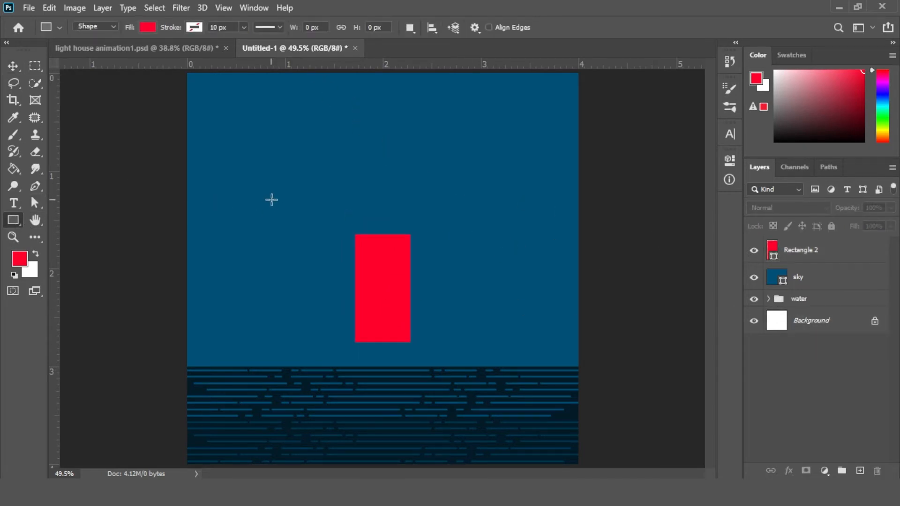
click(421, 249)
text(220)
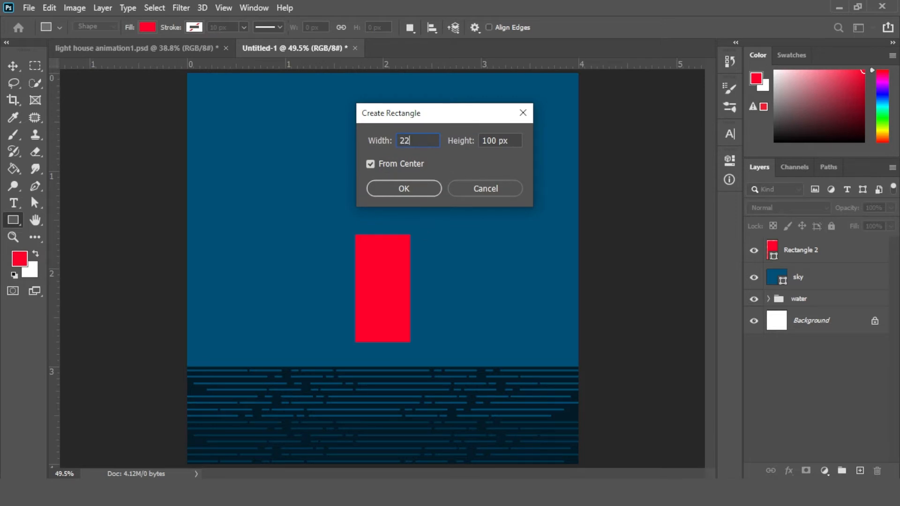
text(53)
key(Return)
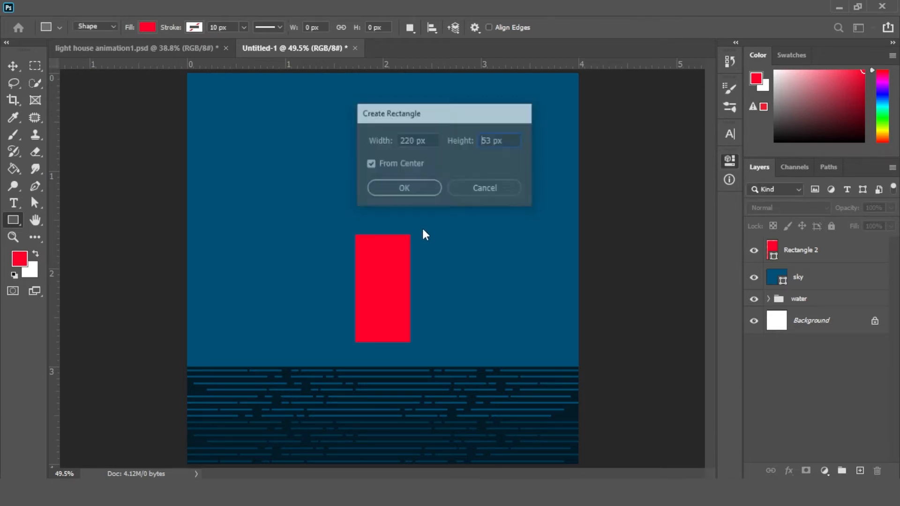
Set the new rectangle's fill colour to black
click(543, 239)
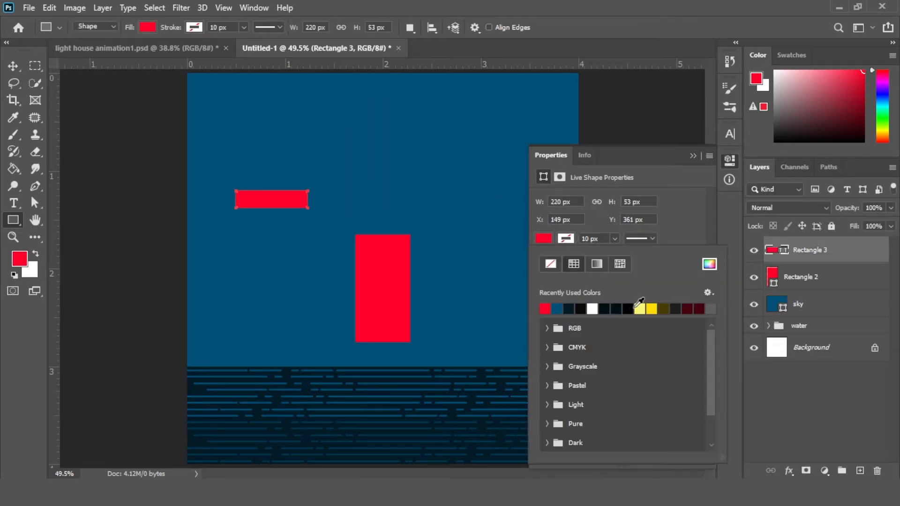
click(545, 309)
click(695, 156)
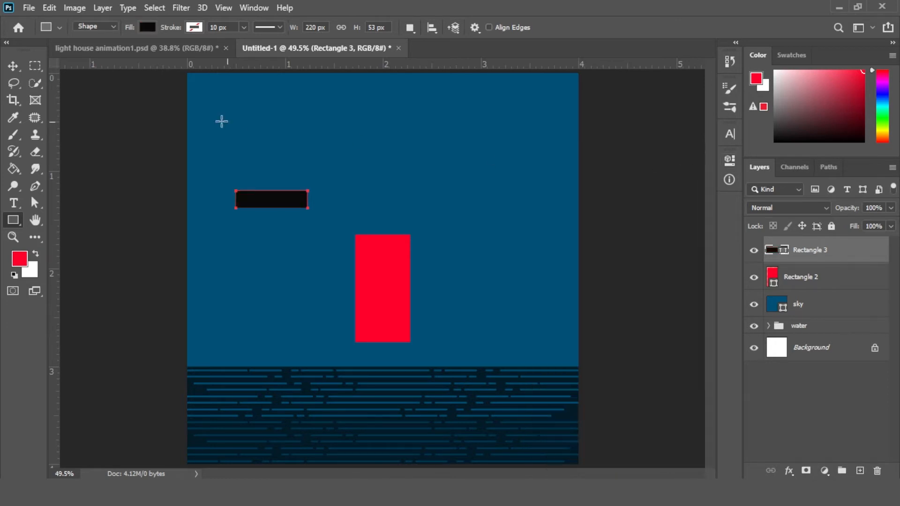
Move the black rectangle to the waterline directly beneath the red rectangle as its base
click(12, 68)
drag(295, 206, 398, 363)
click(817, 346)
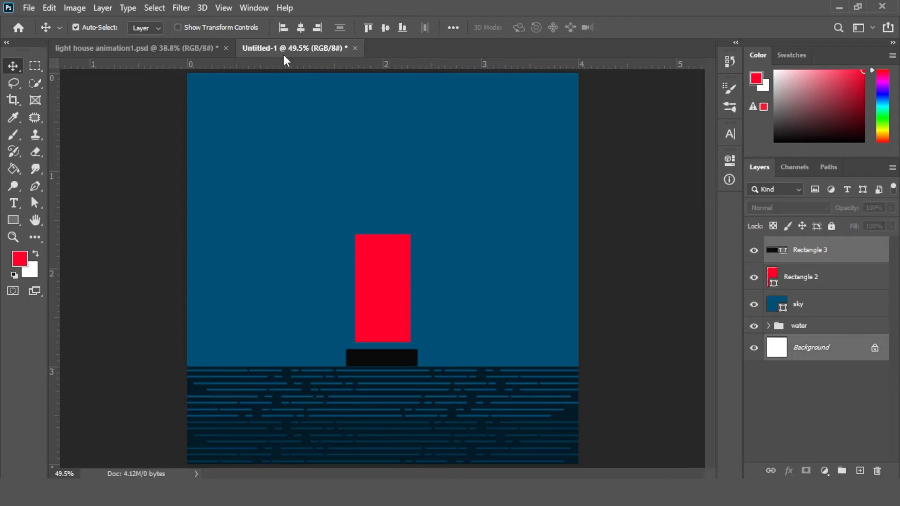
Lower the red rectangle slightly so it rests on the black base
click(395, 306)
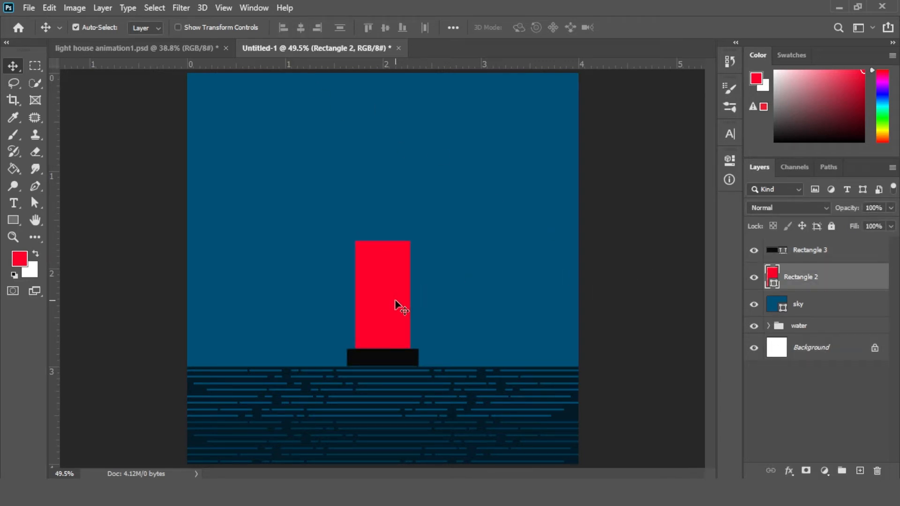
click(624, 321)
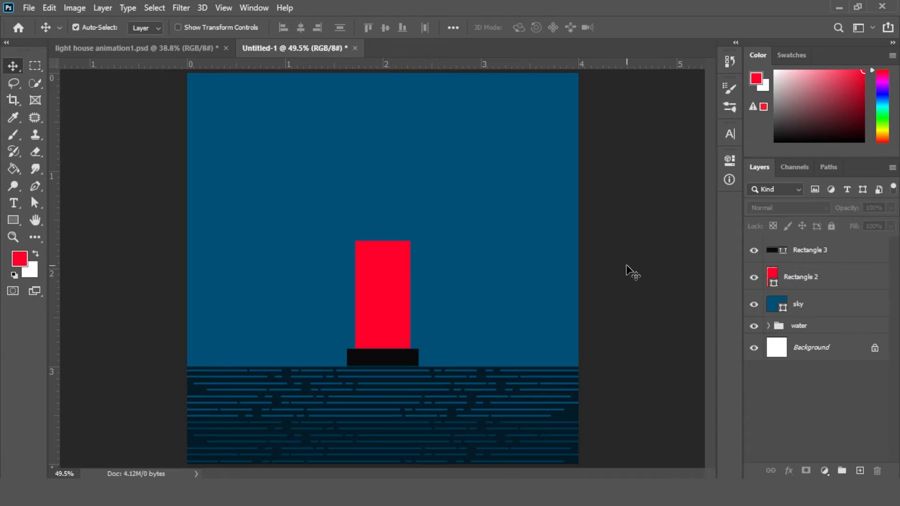
click(382, 321)
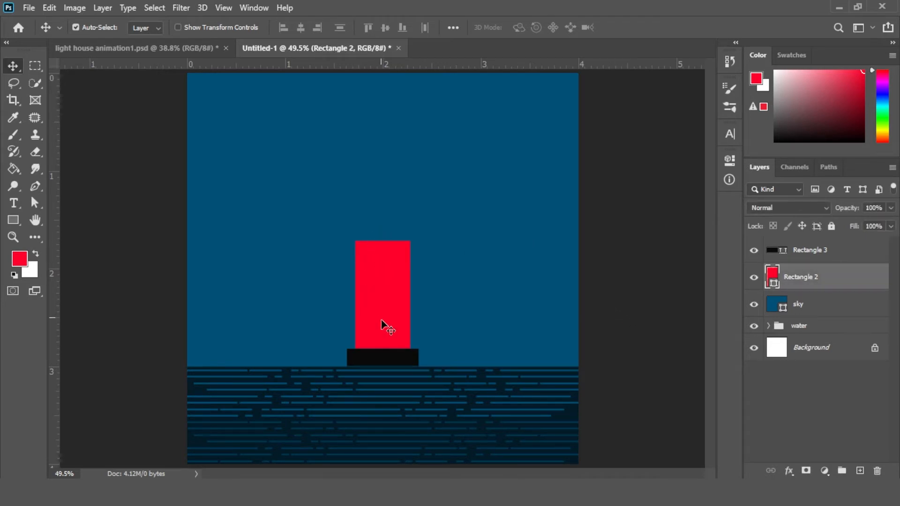
Create a thin rectangle 135 px wide and 13 px high
click(12, 220)
click(413, 247)
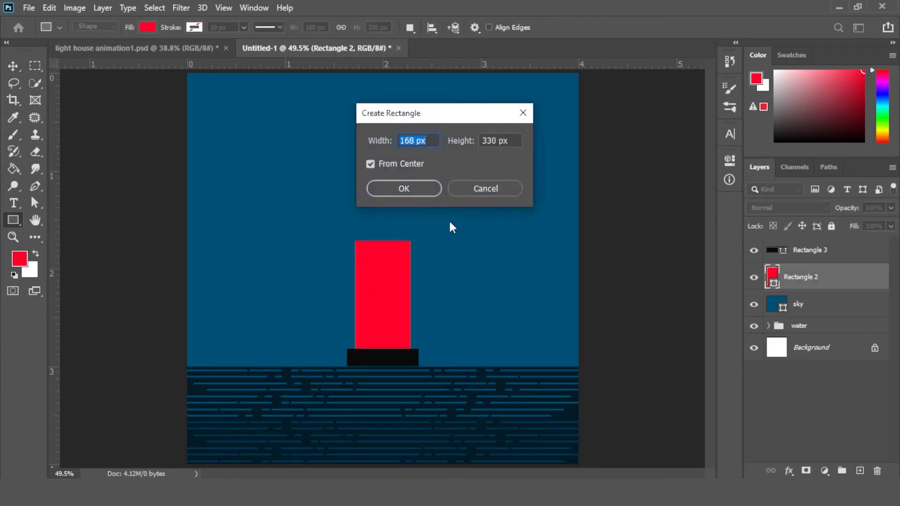
text(135)
key(Tab)
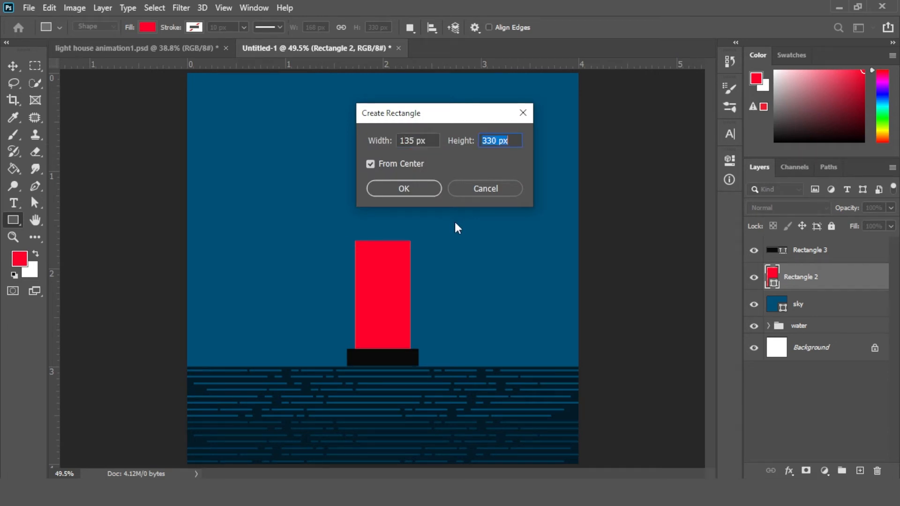
text(13)
key(Return)
Set the thin rectangle's fill to near-white using the colour picker
click(542, 239)
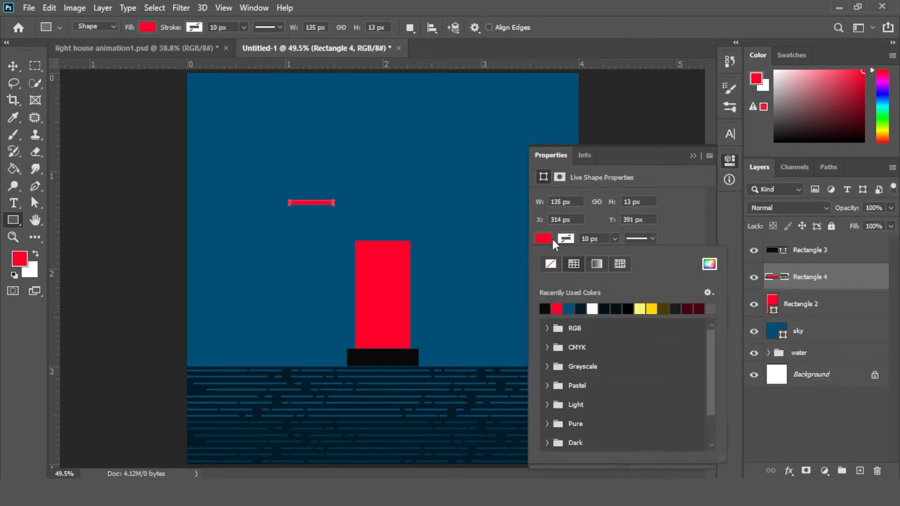
click(709, 264)
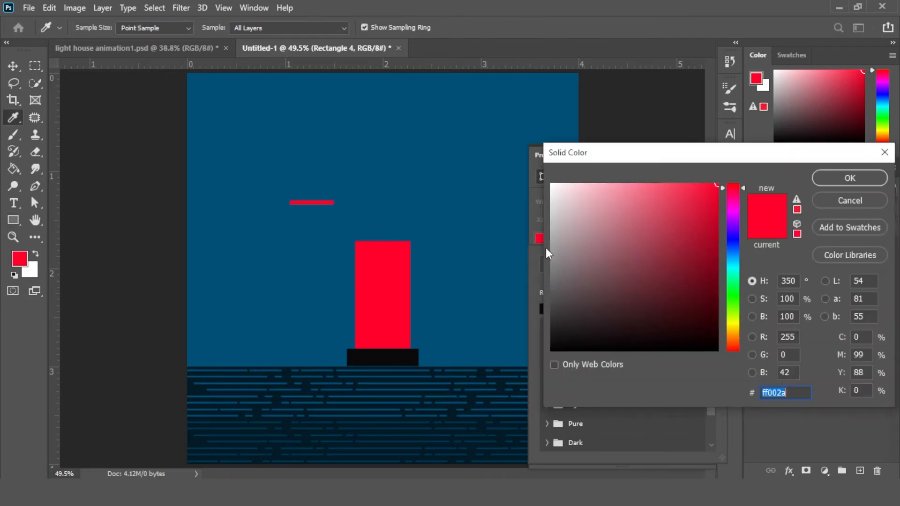
click(549, 194)
click(830, 180)
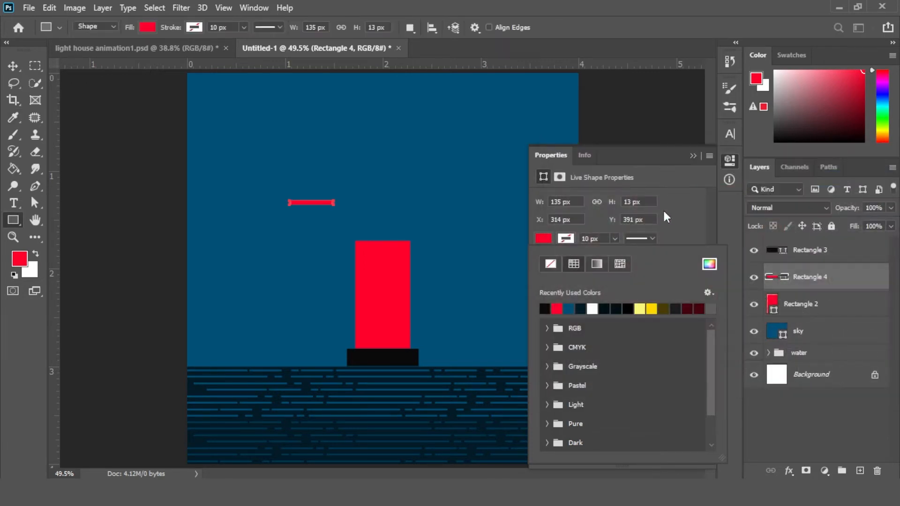
click(676, 172)
click(694, 156)
Zoom in and move the white strip onto the top edge of the red rectangle
click(13, 67)
key(z)
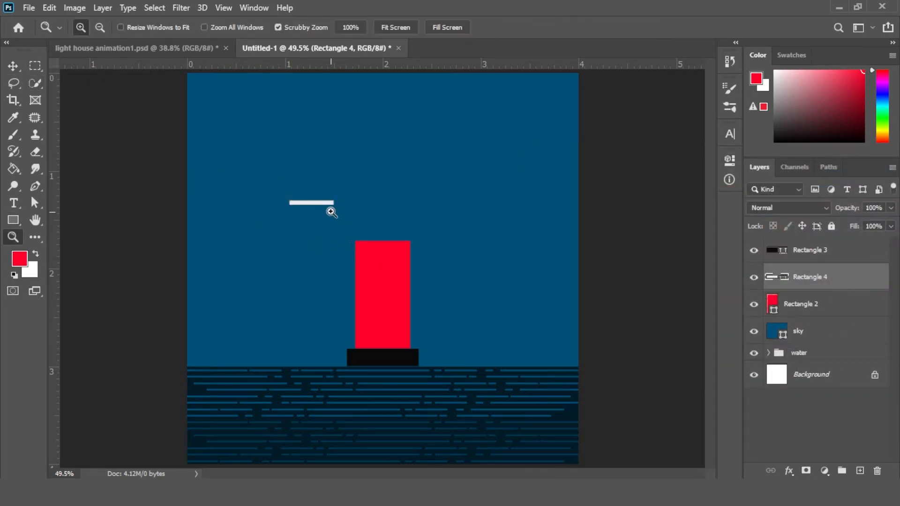
drag(331, 211, 380, 259)
key(v)
drag(282, 174, 435, 235)
key(ctrl+t)
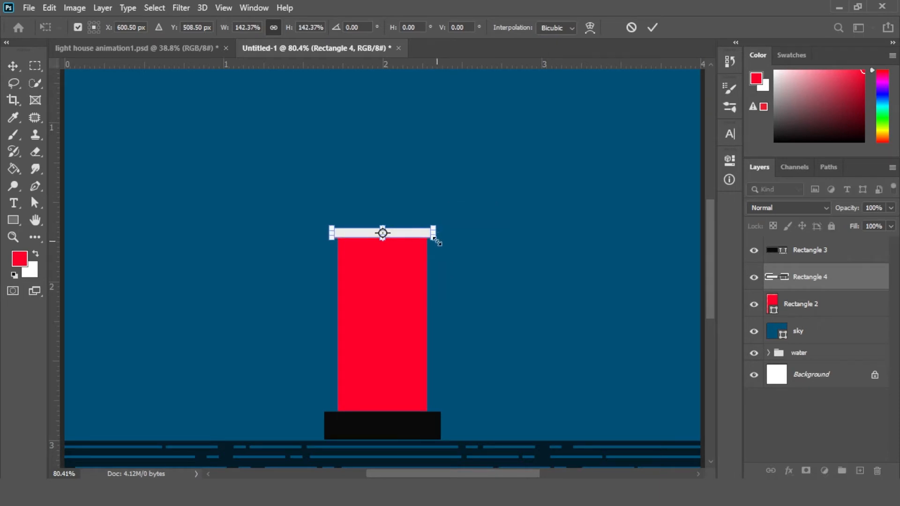
key(Return)
Taper the red rectangle's top inward with a Perspective transform
ctrl+click(402, 320)
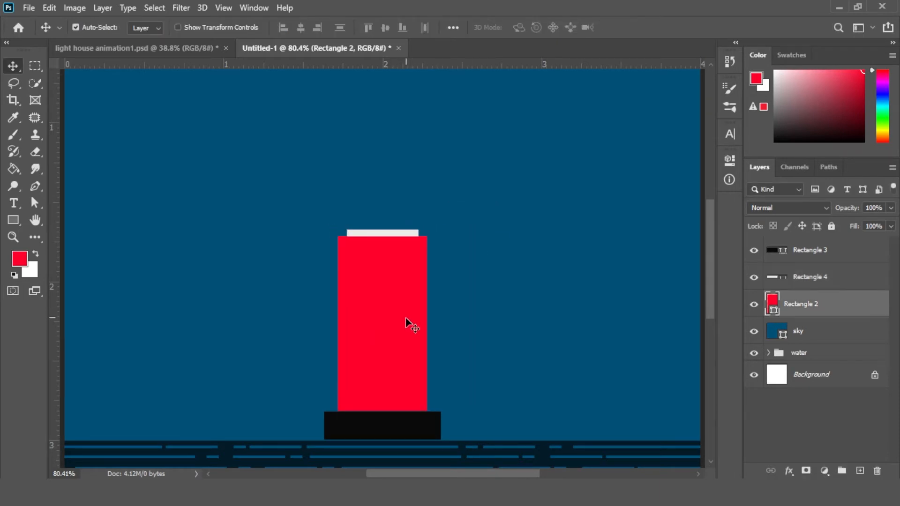
key(ctrl+t)
right_click(397, 287)
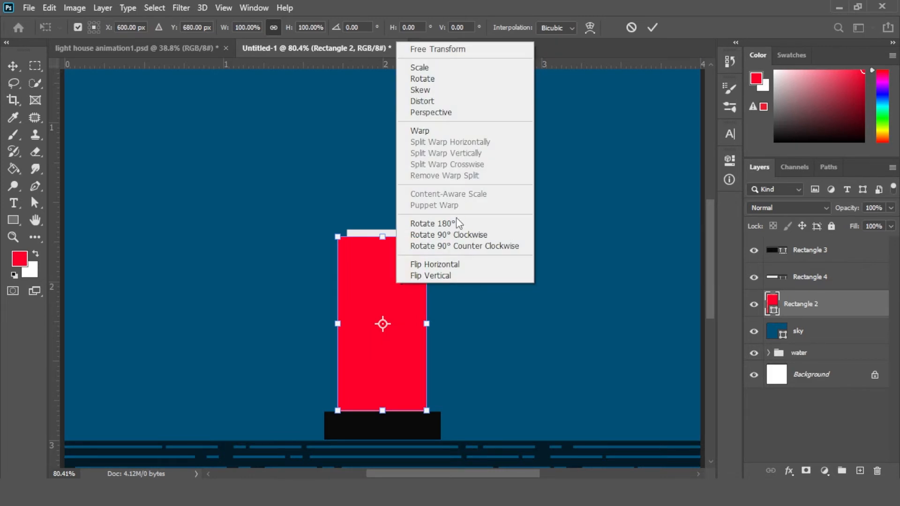
click(445, 113)
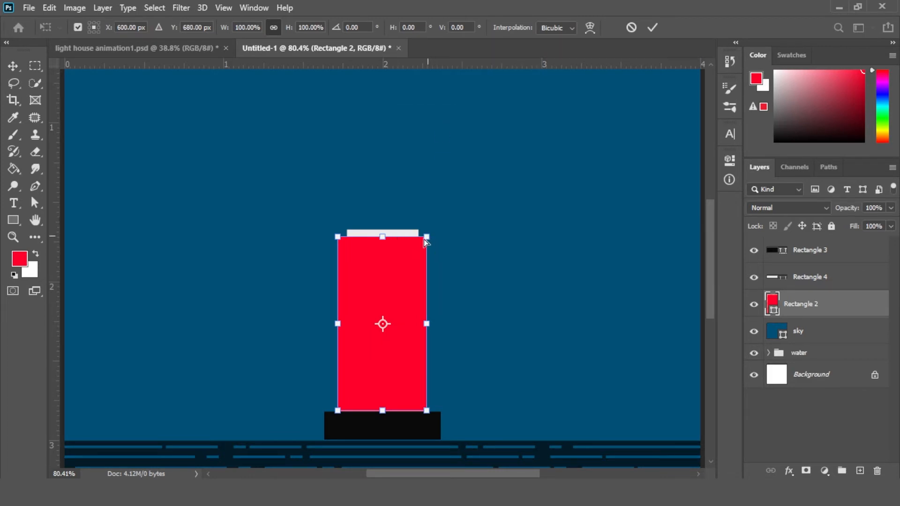
drag(425, 241, 421, 243)
key(ctrl+plus)
key(ctrl+plus)
key(ctrl+plus)
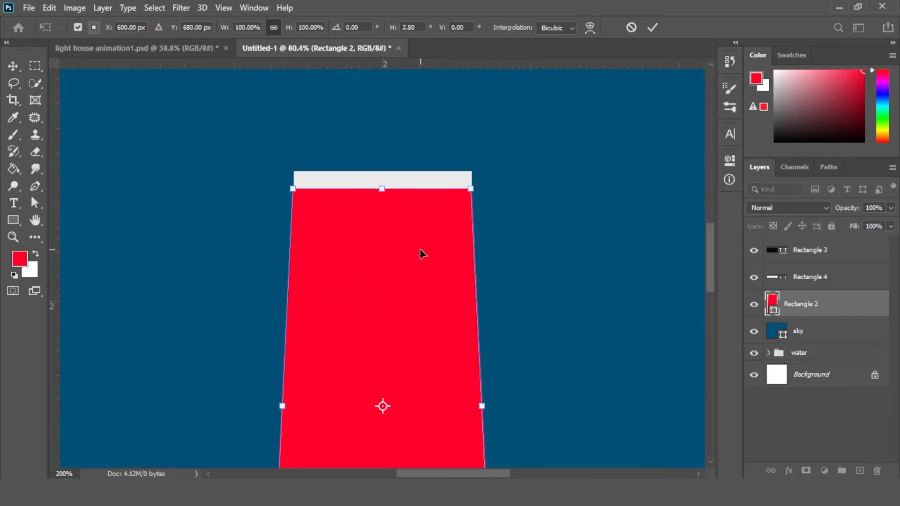
drag(382, 159, 364, 221)
key(ctrl+plus)
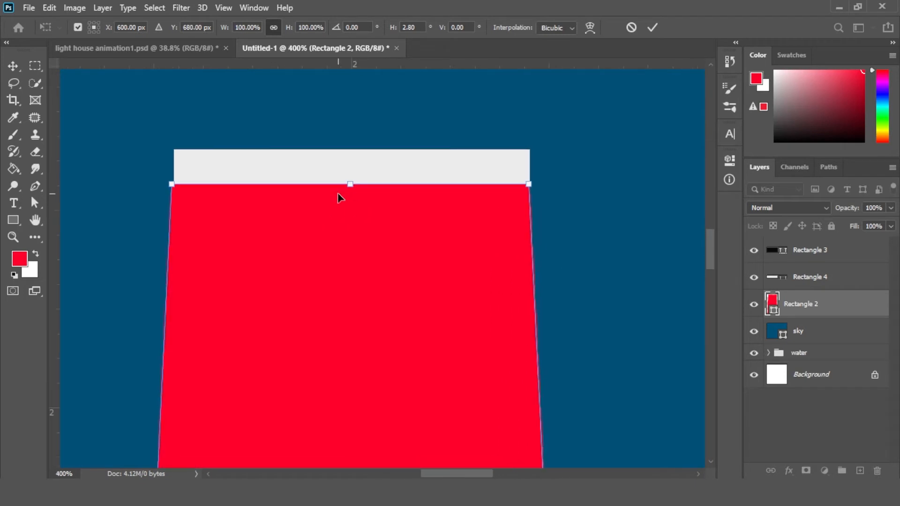
key(Return)
click(339, 176)
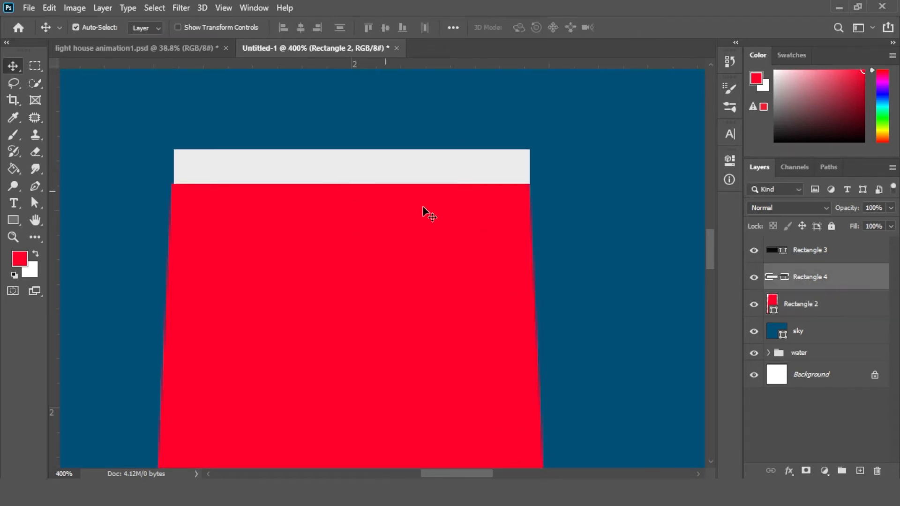
ctrl+click(802, 374)
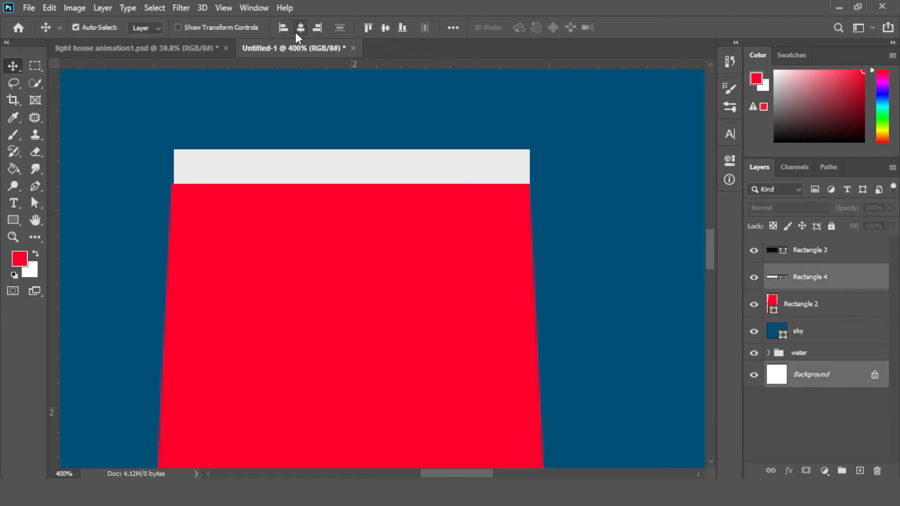
key(ctrl+0)
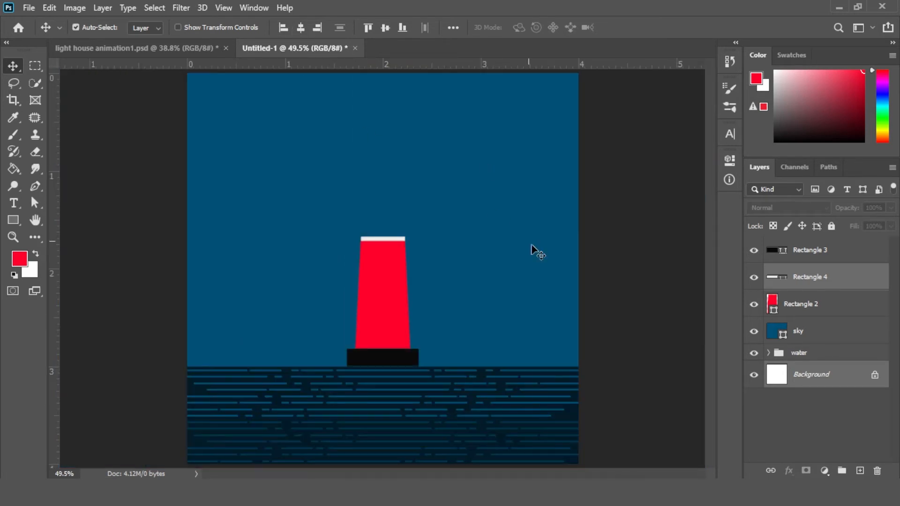
Narrow the red rectangle's top further with another Perspective transform so it fits under the white strip
click(643, 271)
key(ctrl+space)
drag(376, 238, 451, 274)
click(415, 306)
key(ctrl+t)
right_click(431, 279)
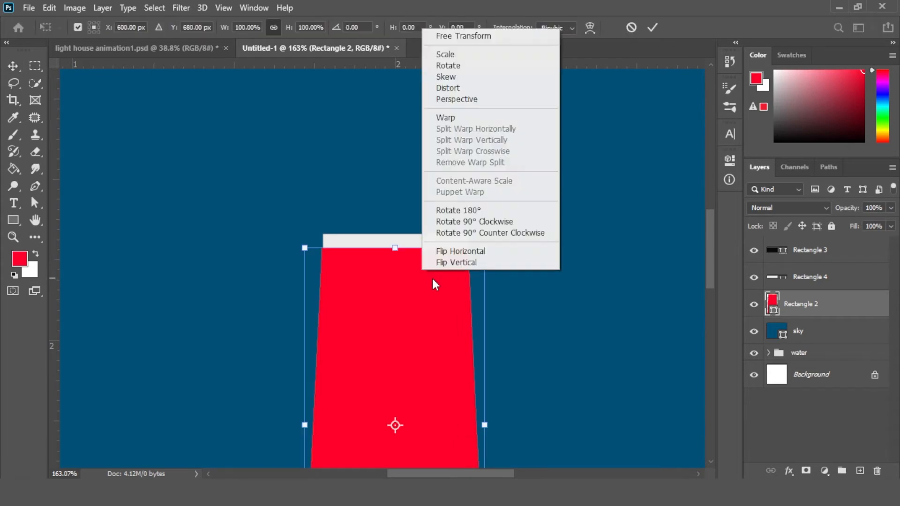
click(464, 95)
drag(482, 256, 466, 256)
key(Return)
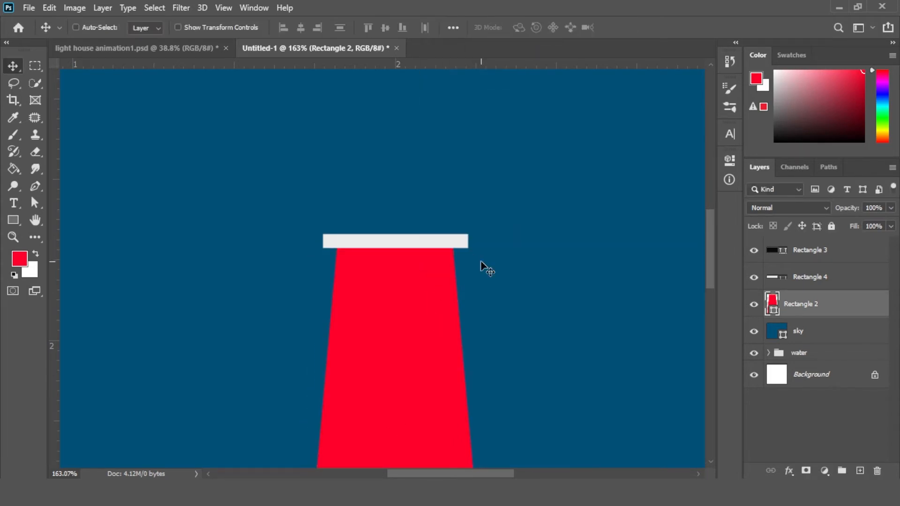
key(ctrl+0)
click(646, 279)
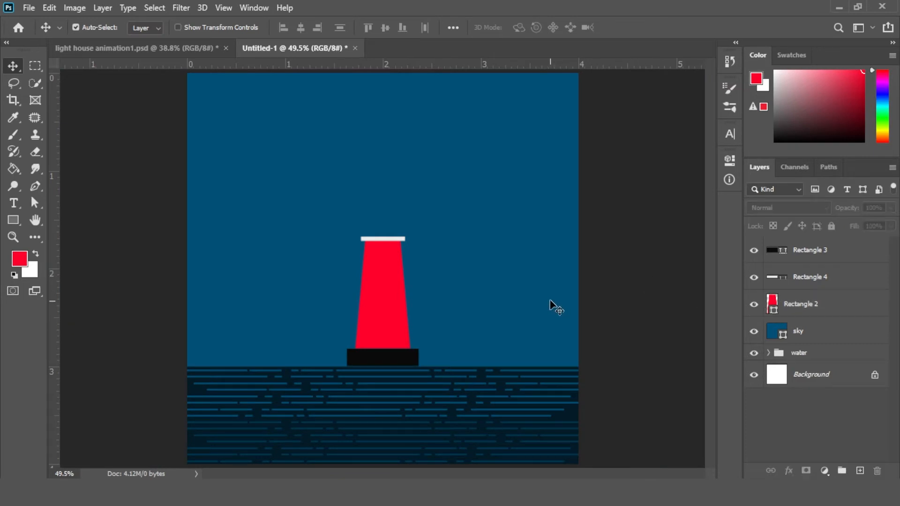
Create a red rectangle 95 px wide and 49 px high with the Rectangle tool
click(13, 220)
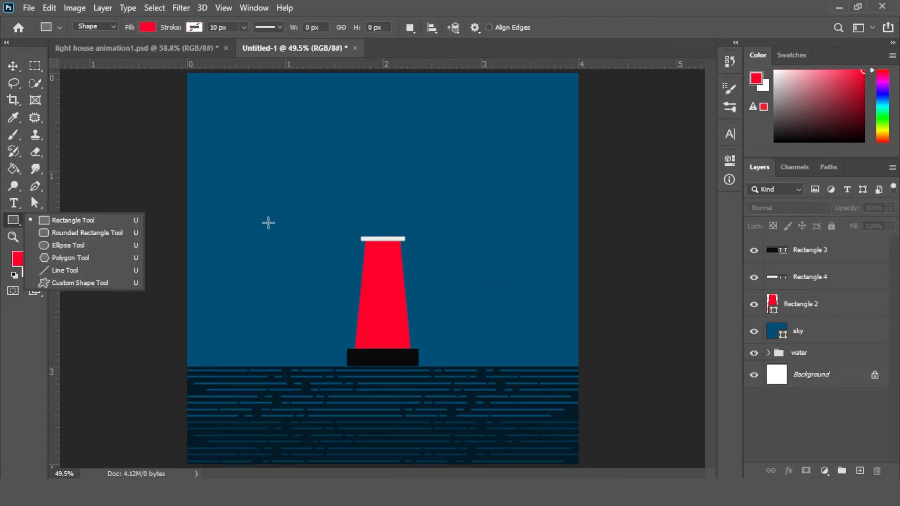
click(286, 218)
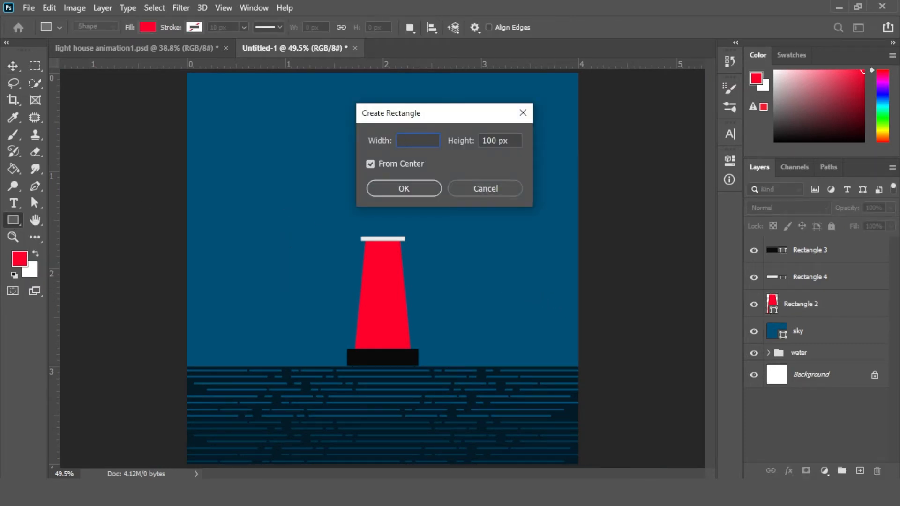
key(Tab)
text(49)
key(Return)
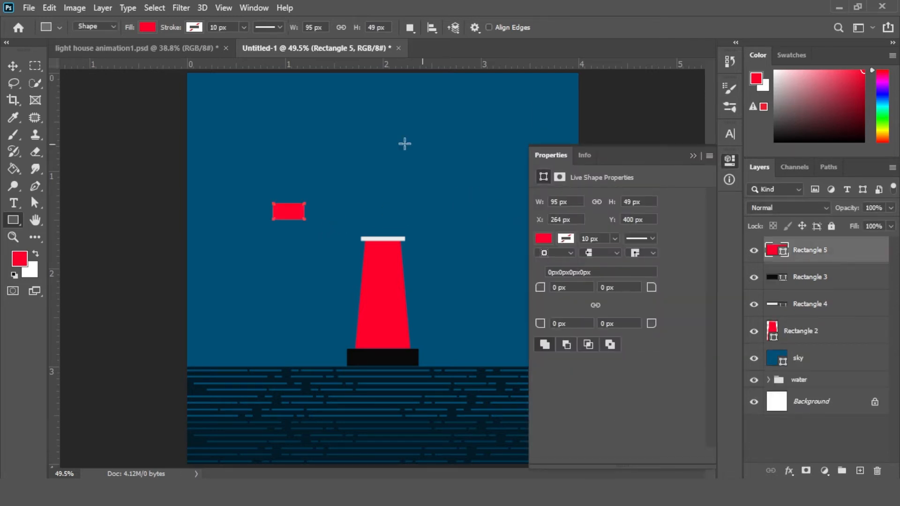
Move the small red rectangle onto the top of the tower, just above the white strip
click(13, 66)
drag(297, 212, 388, 212)
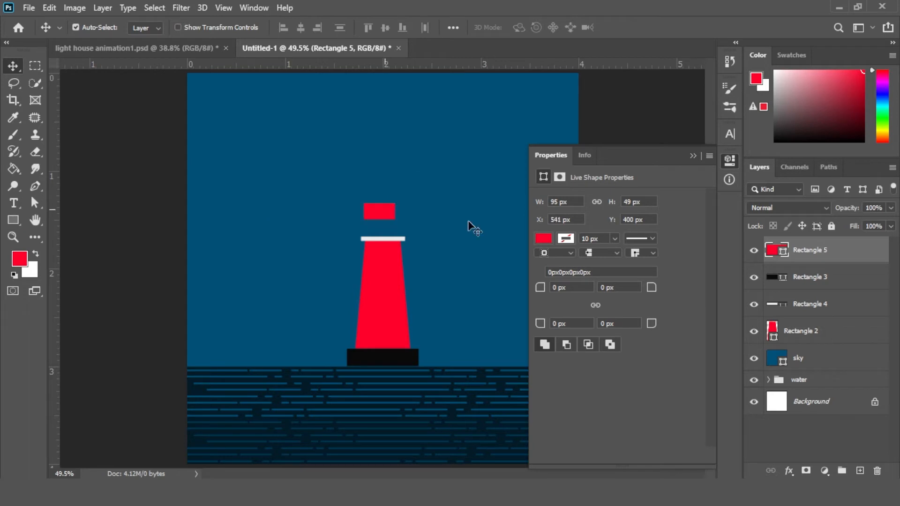
ctrl+click(832, 400)
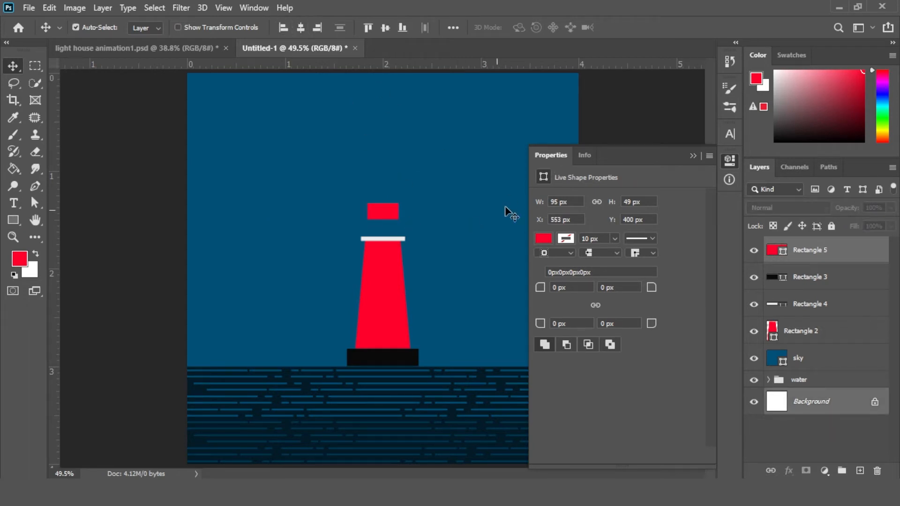
click(693, 156)
click(370, 213)
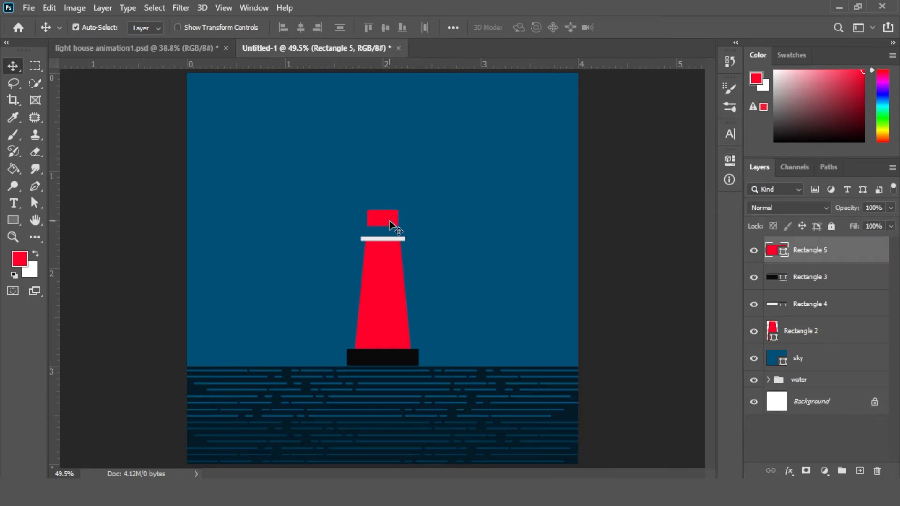
click(621, 264)
Create another red rectangle 142 px wide and 73 px high
click(12, 219)
click(270, 220)
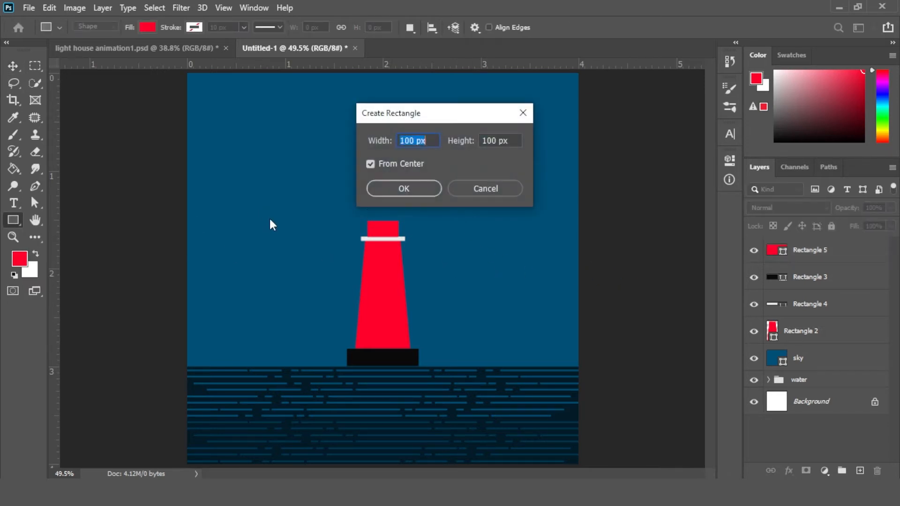
text(142)
key(Tab)
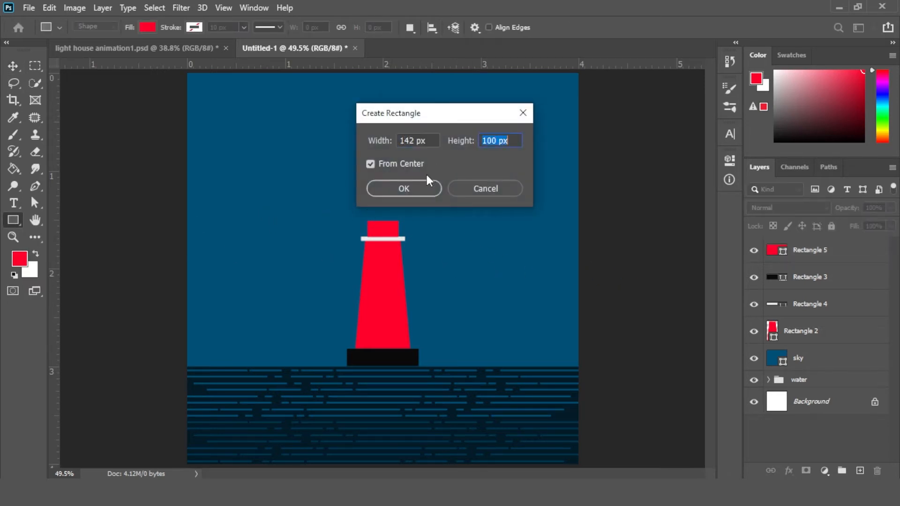
text(73)
click(417, 187)
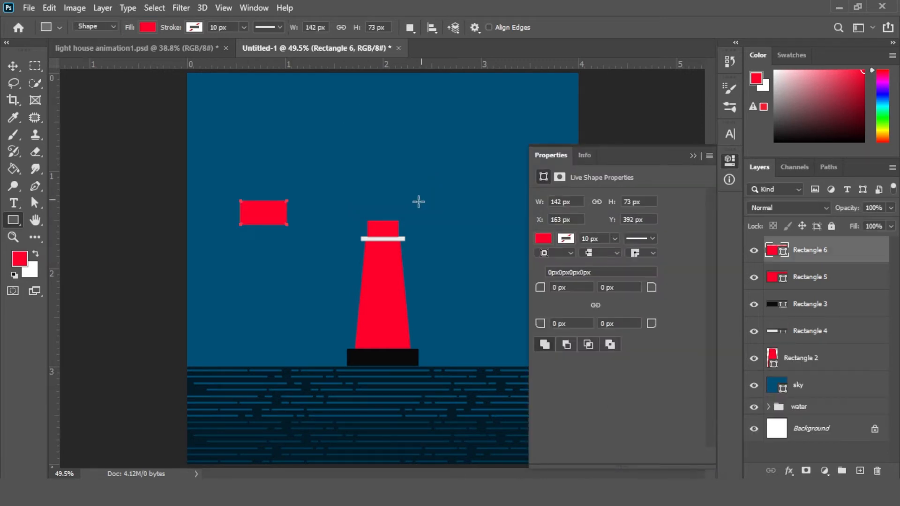
Place the wider rectangle on top of the small one to form the lantern room
click(13, 66)
drag(275, 225, 394, 225)
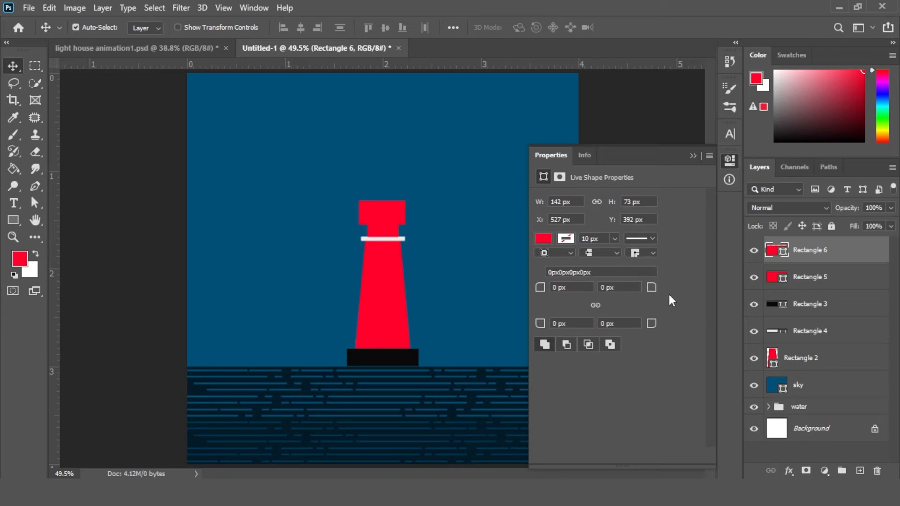
ctrl+click(816, 430)
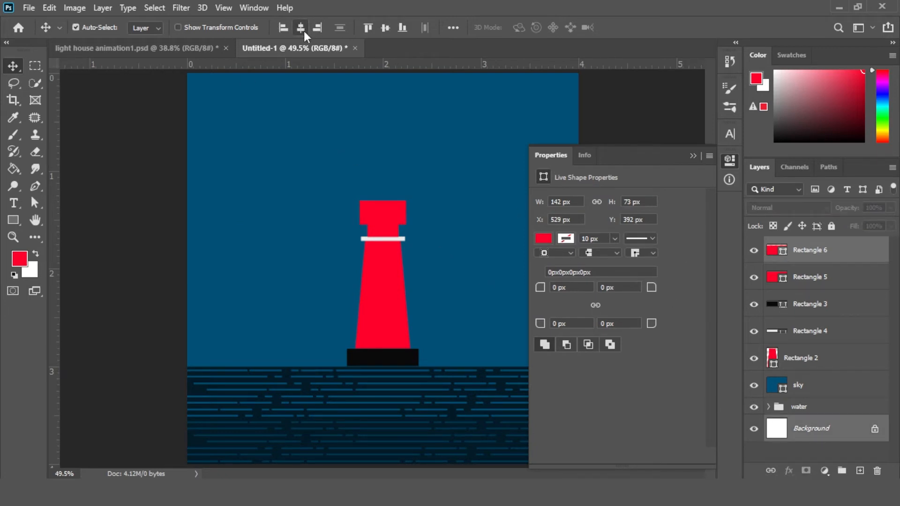
click(693, 156)
click(651, 177)
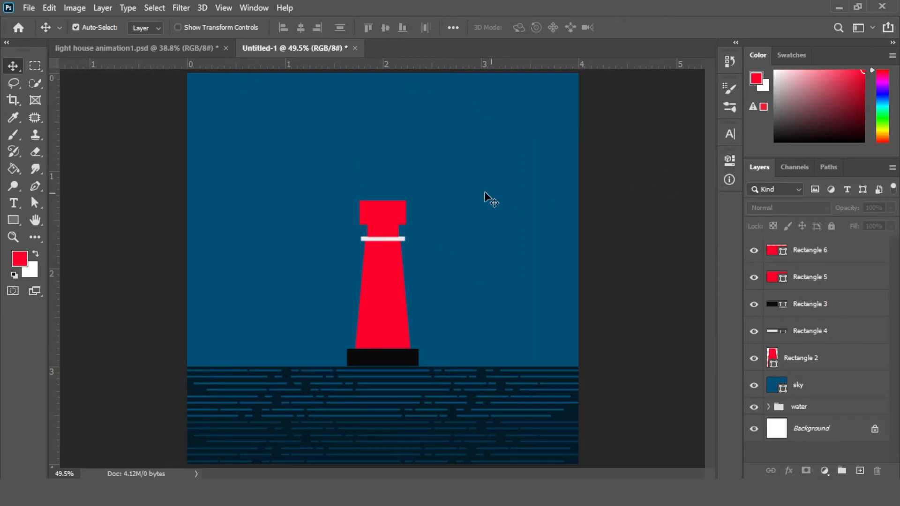
Select both upper rectangles and nudge them up two pixels
key(z)
drag(380, 225, 424, 256)
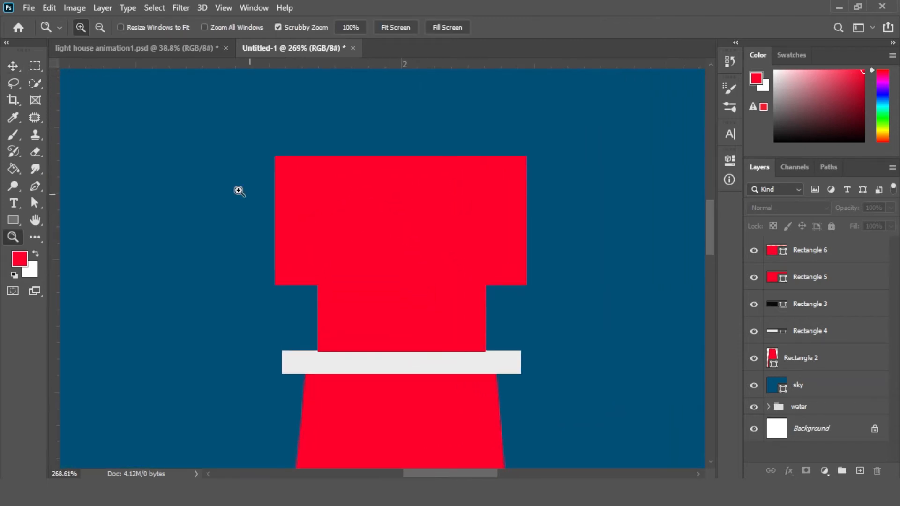
key(v)
click(418, 285)
shift+click(412, 307)
key(Up)
key(Up)
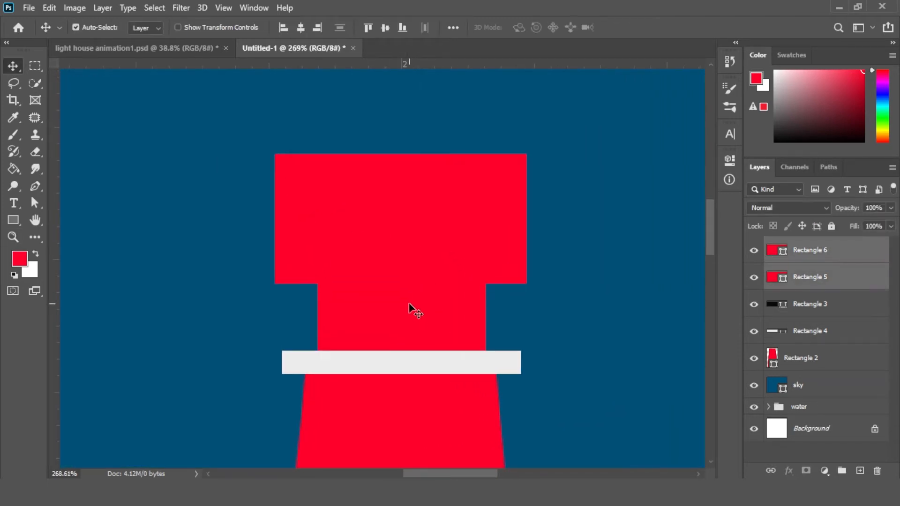
drag(364, 208, 345, 282)
key(ctrl+0)
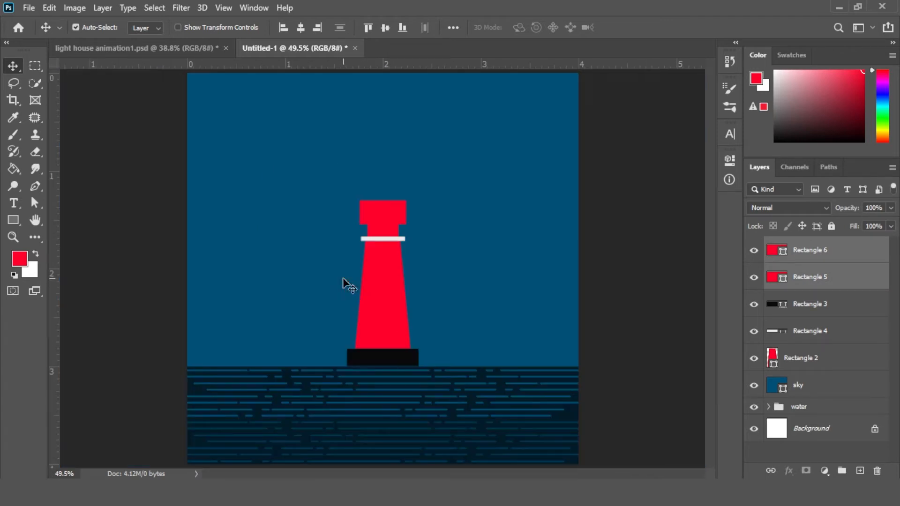
Create a three-sided polygon with the Polygon tool at the default 100 px size
click(644, 260)
right_click(17, 229)
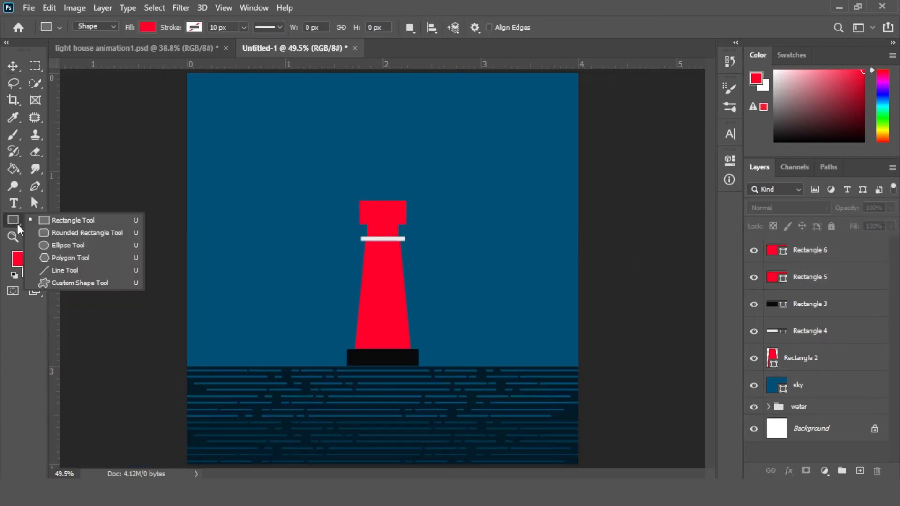
click(56, 260)
click(424, 230)
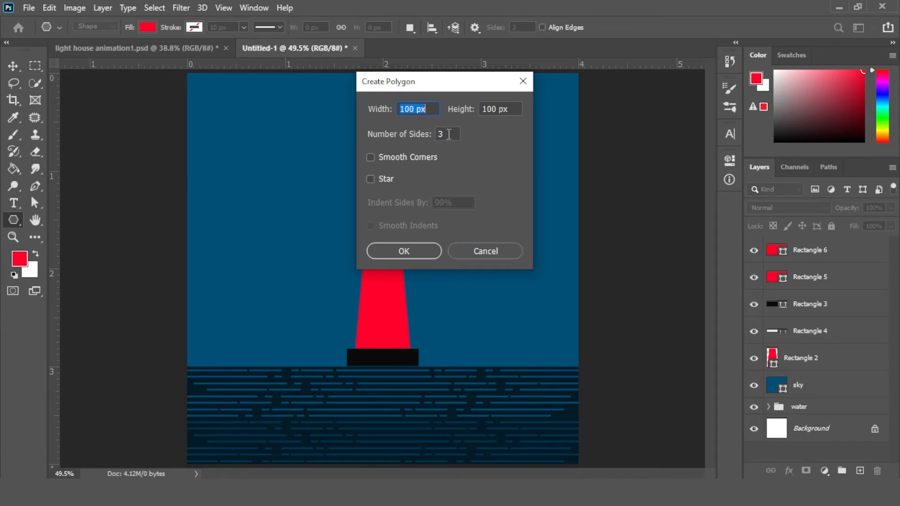
click(404, 251)
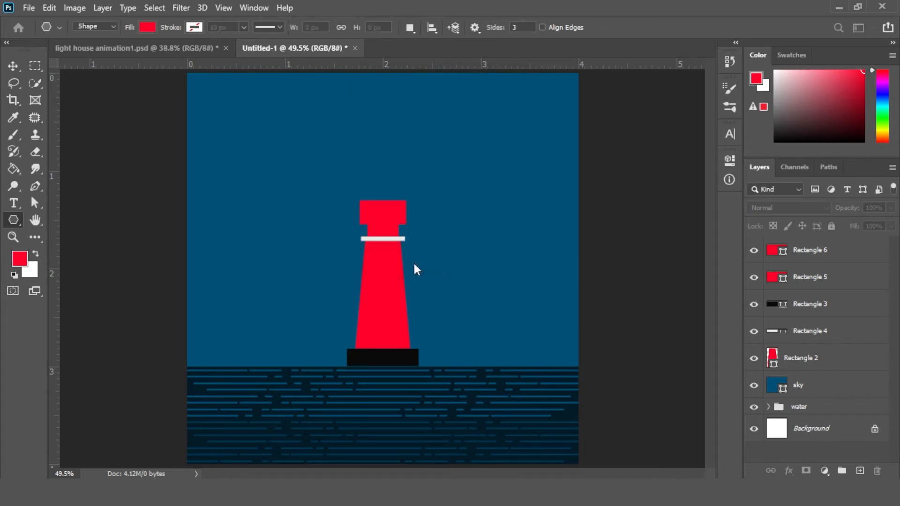
Move the triangle onto the lantern room and rotate it -90°, widening and flattening it into a pointed roof
click(14, 69)
drag(305, 249, 439, 229)
key(z)
key(ctrl+t)
mouse_move(450, 148)
mouse_down()
mouse_move(393, 133)
mouse_move(371, 149)
mouse_move(457, 135)
mouse_up()
drag(414, 207, 359, 206)
drag(388, 181, 440, 184)
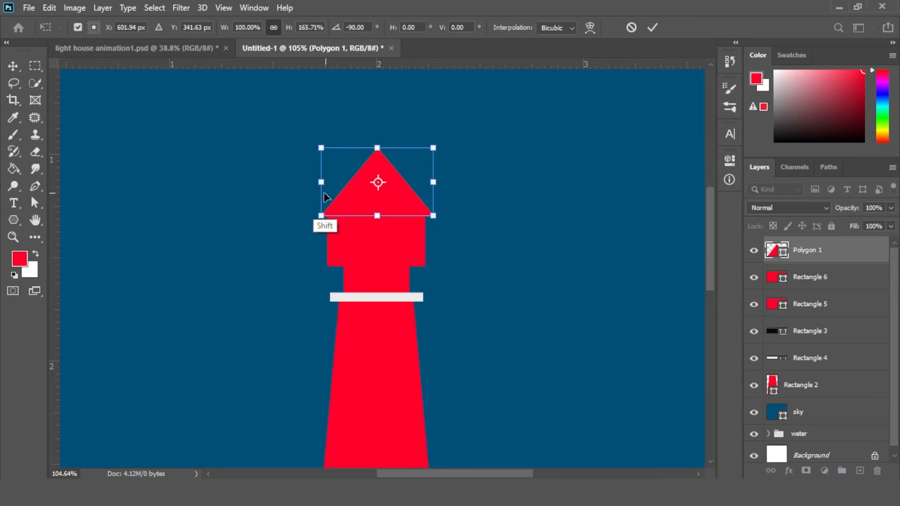
mouse_move(323, 182)
mouse_down()
mouse_move(312, 182)
mouse_move(320, 183)
mouse_up()
key(shift)
click(359, 184)
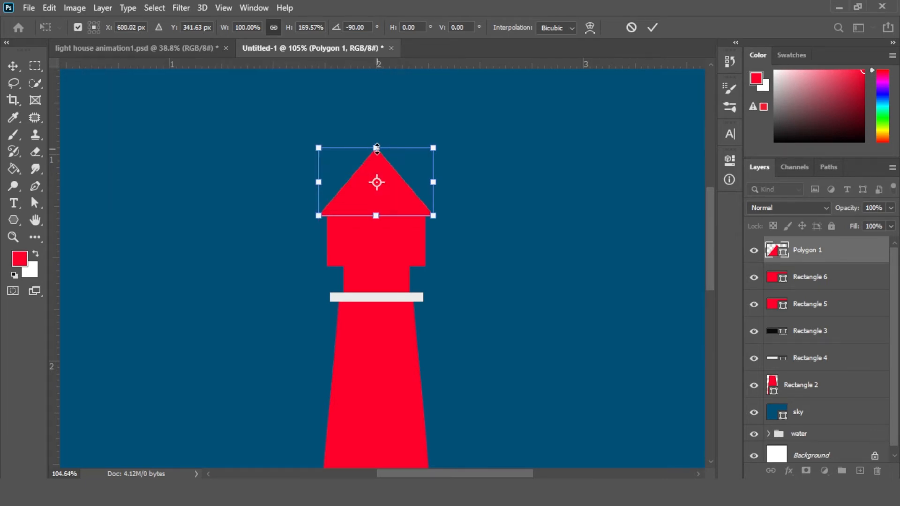
drag(377, 148, 373, 187)
key(Return)
Duplicate the white strip, move the copy up beside the lantern room, and bring it to the front
key(z)
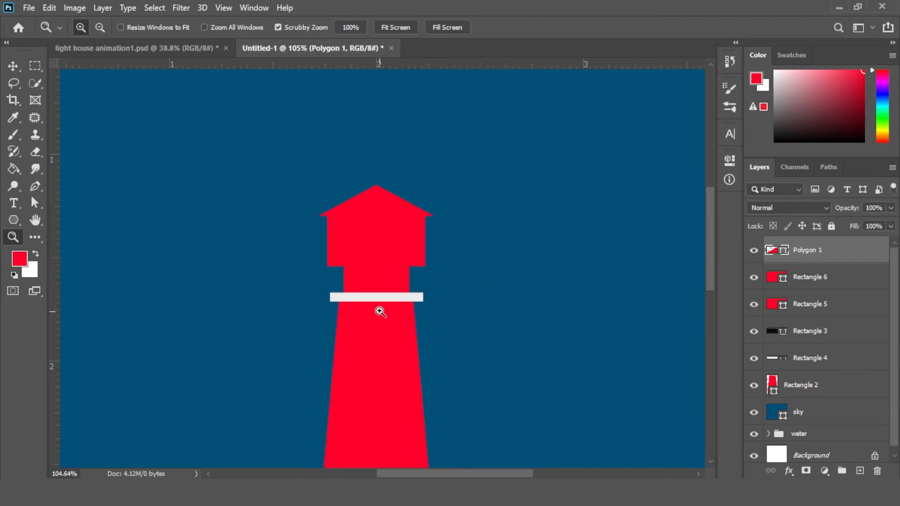
drag(379, 311, 438, 345)
click(11, 69)
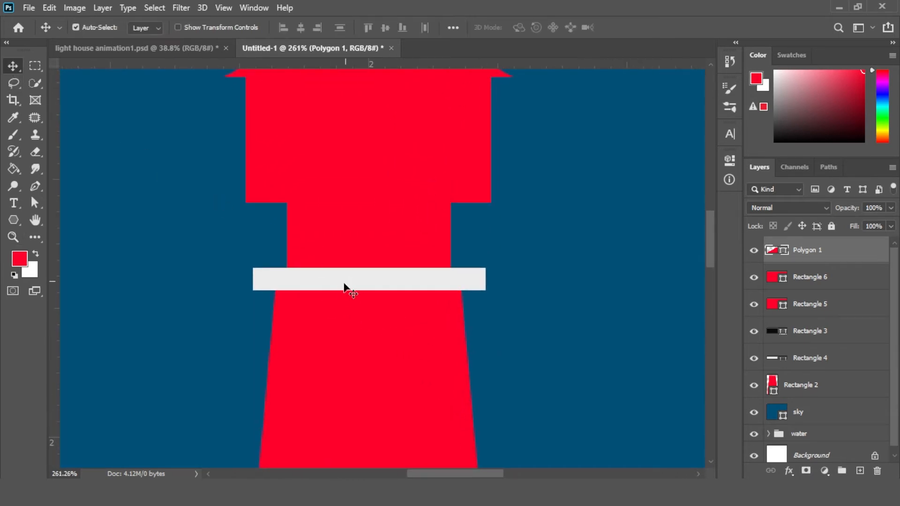
click(350, 284)
key(ctrl+j)
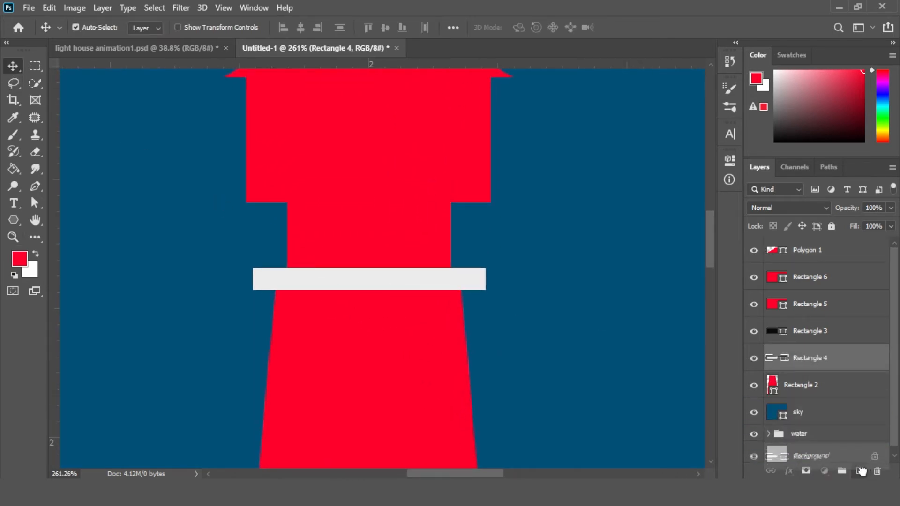
drag(345, 287, 346, 234)
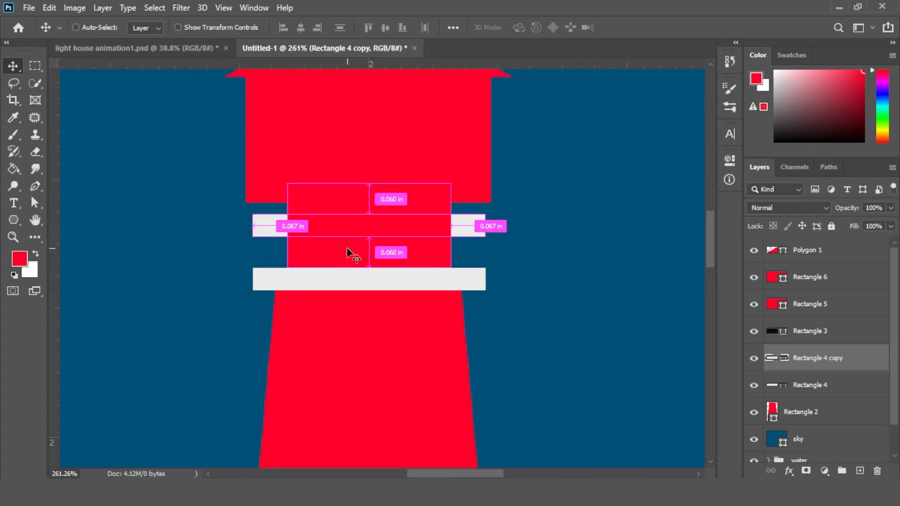
key(ctrl+shift+bracketright)
Squash the copied strip into a thin bar and set its fill to black
key(ctrl+t)
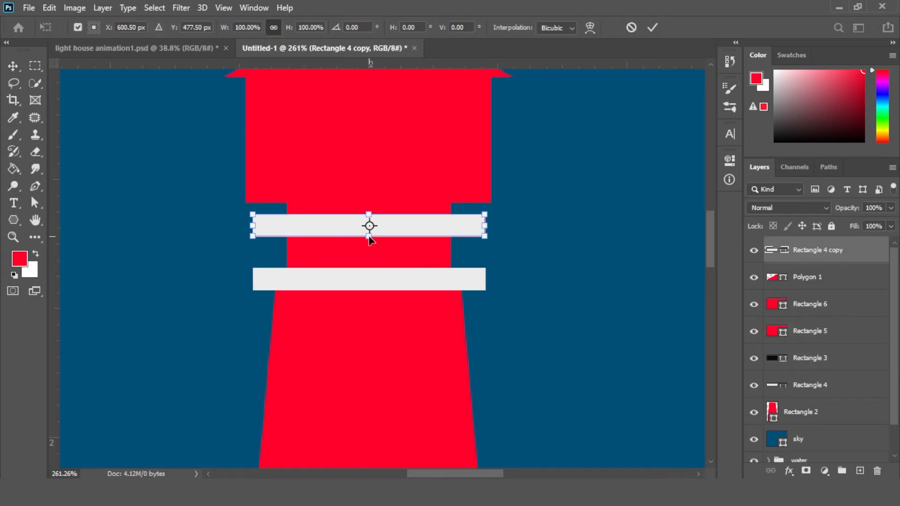
drag(368, 238, 369, 217)
click(732, 160)
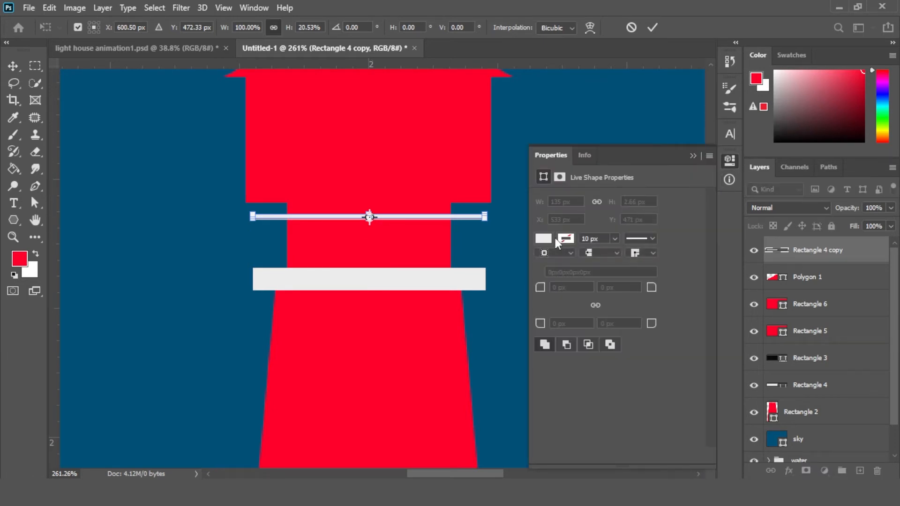
key(Return)
click(543, 238)
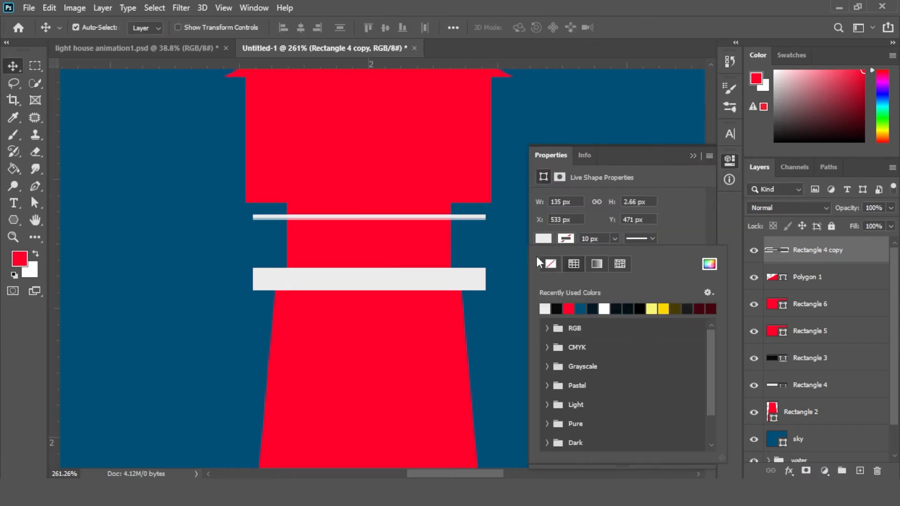
click(627, 308)
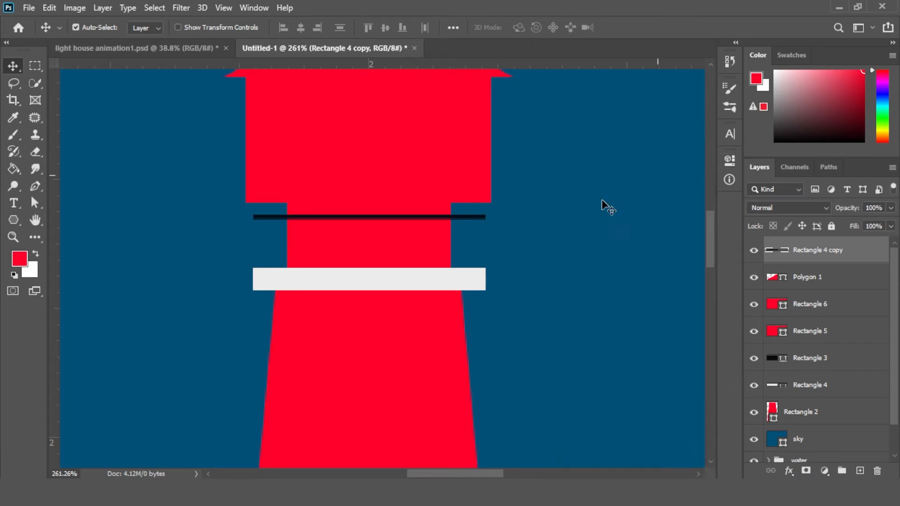
Make a copy of the black bar and transform it into a vertical post between the rail and white strip
key(alt+space)
drag(334, 215, 375, 233)
key(ctrl+t)
drag(557, 228, 218, 295)
drag(233, 257, 220, 259)
key(Return)
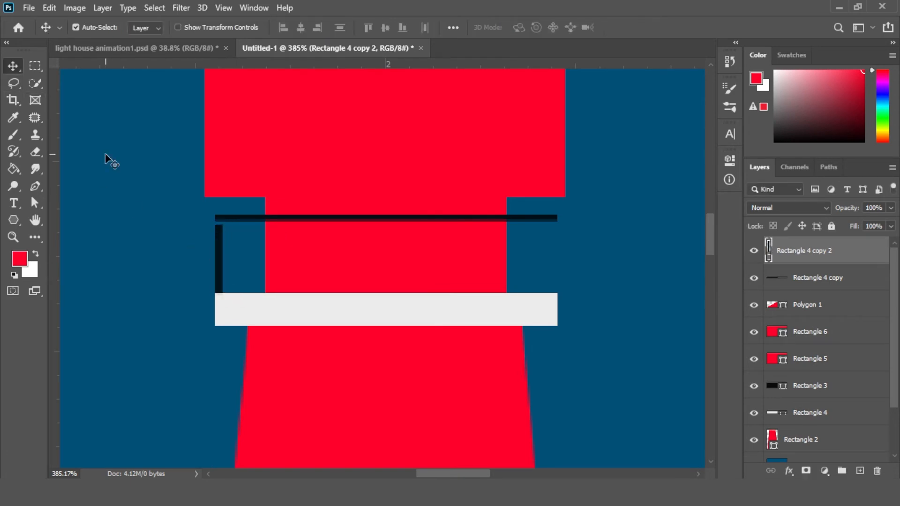
Nudge the post three pixels right and move the black top rail down slightly to meet it
key(Right)
key(Right)
key(Right)
key(Right)
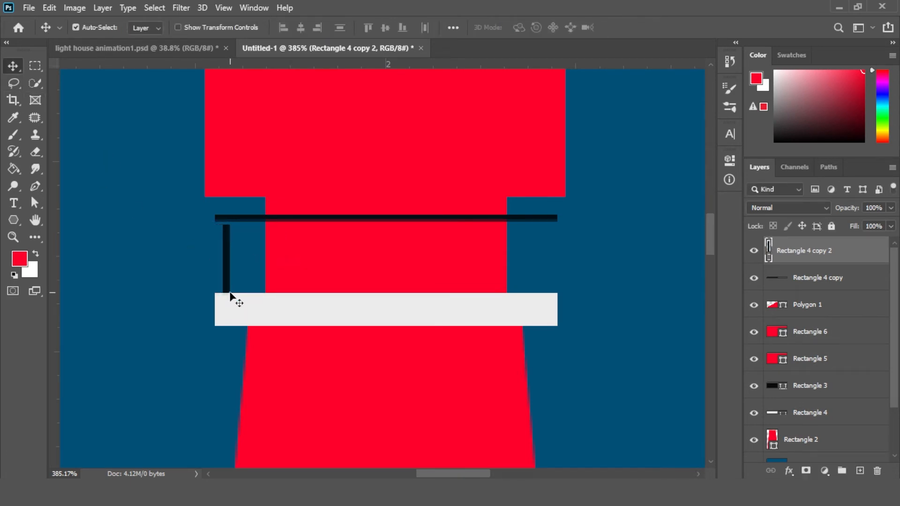
drag(333, 219, 334, 225)
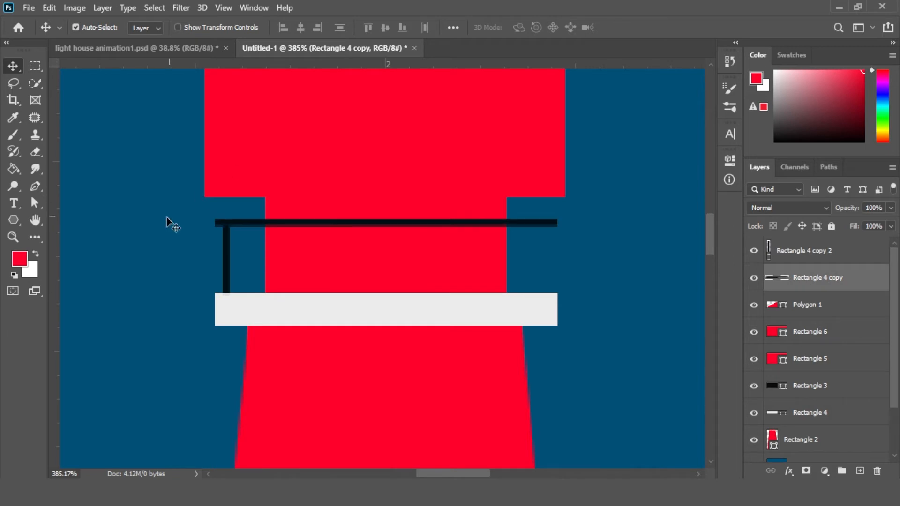
click(228, 268)
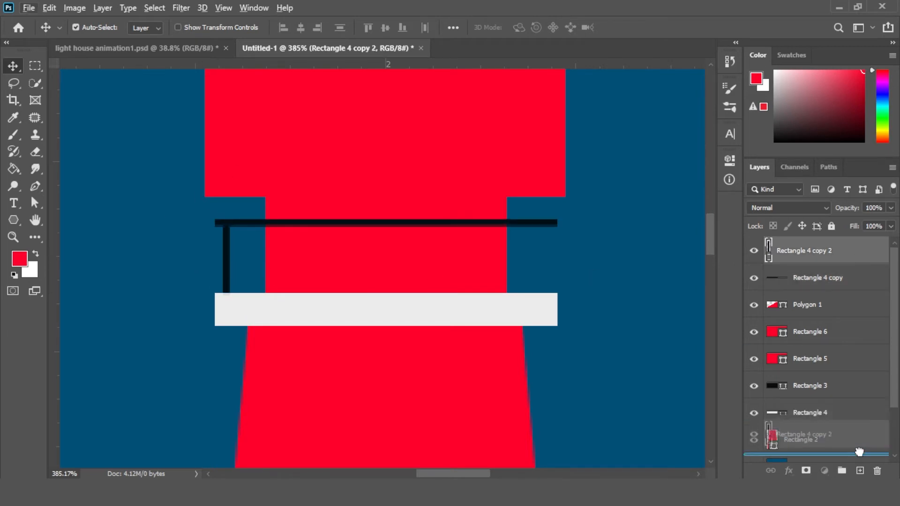
Duplicate the post into four evenly spaced posts and merge them into one shape layer
drag(865, 470, 862, 470)
drag(229, 263, 292, 262)
shift+click(801, 277)
shift+click(849, 343)
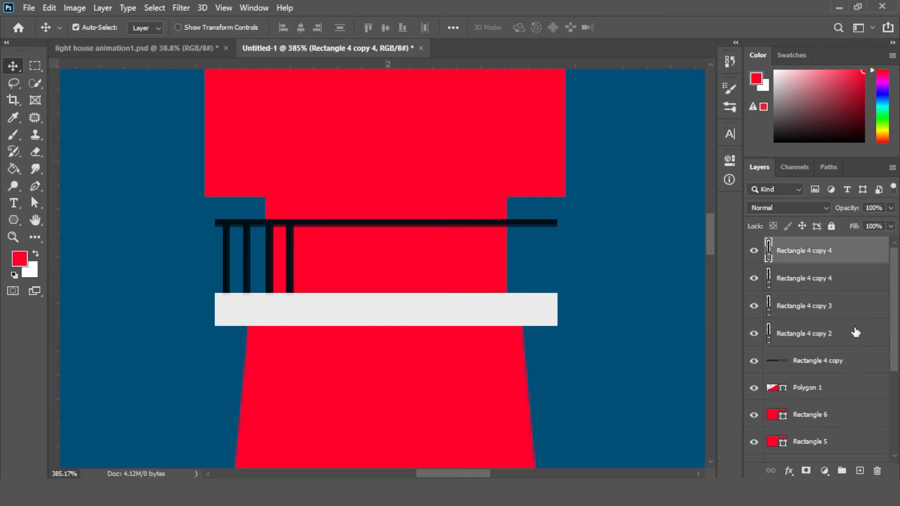
right_click(851, 332)
click(707, 390)
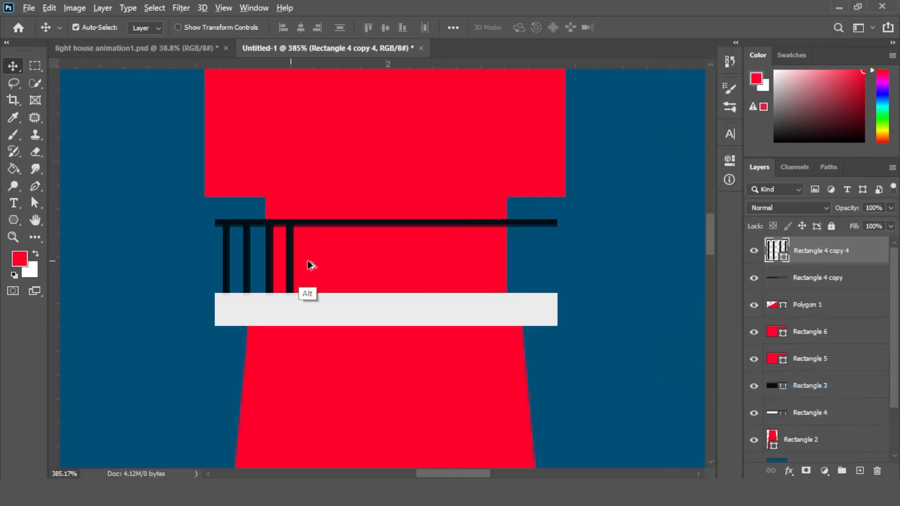
Duplicate the group of posts across the balcony and merge the copies to complete the railing
drag(290, 261, 572, 275)
shift+click(853, 291)
right_click(853, 291)
click(706, 389)
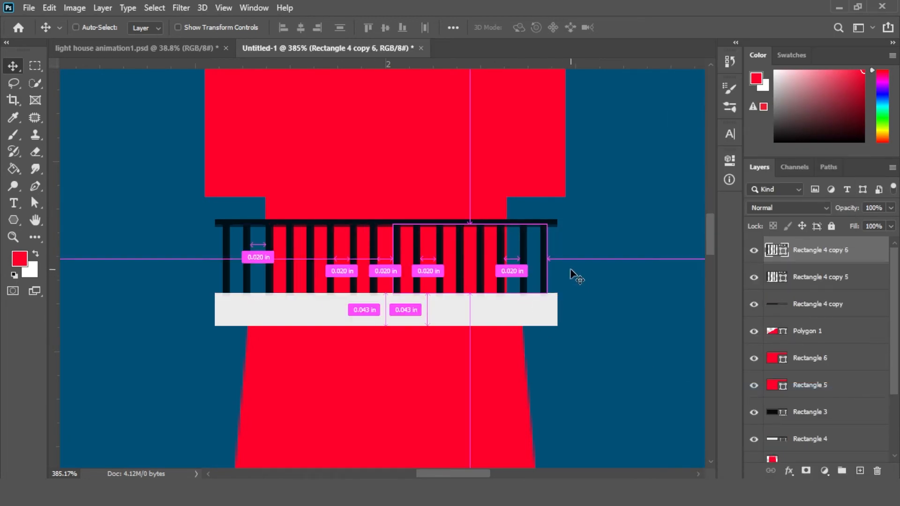
Draw a rectangle about 288 × 128 px across the tower's middle and fill it with the white strip's colour ebebeb
key(ctrl+0)
click(631, 287)
click(845, 256)
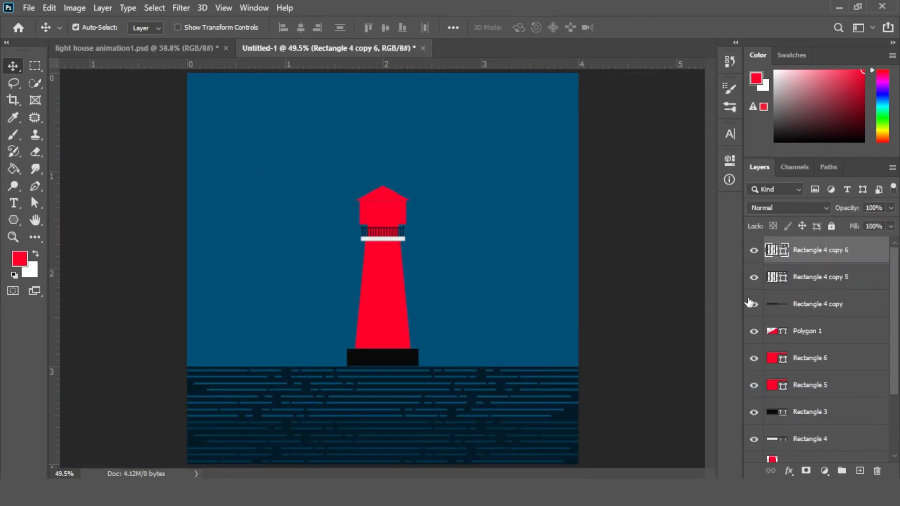
click(610, 304)
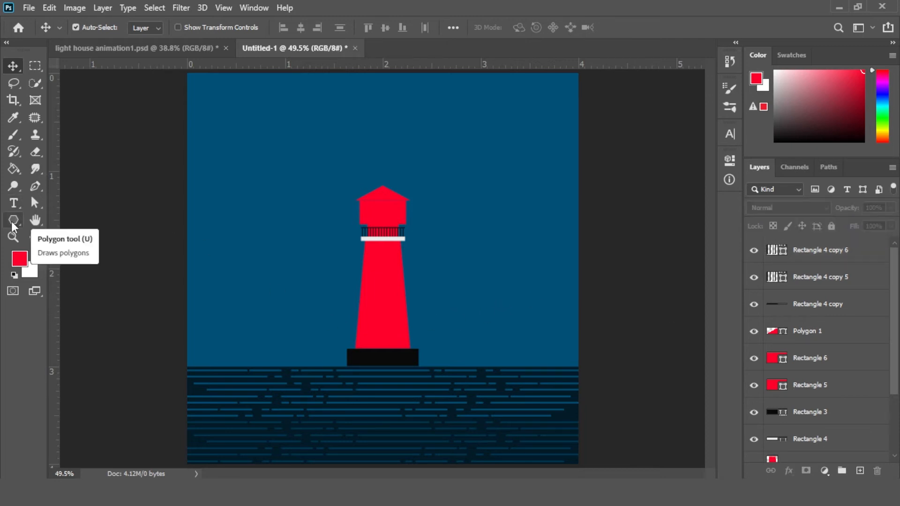
drag(25, 216, 75, 206)
mouse_move(384, 307)
mouse_down()
mouse_move(436, 315)
mouse_move(431, 326)
mouse_up()
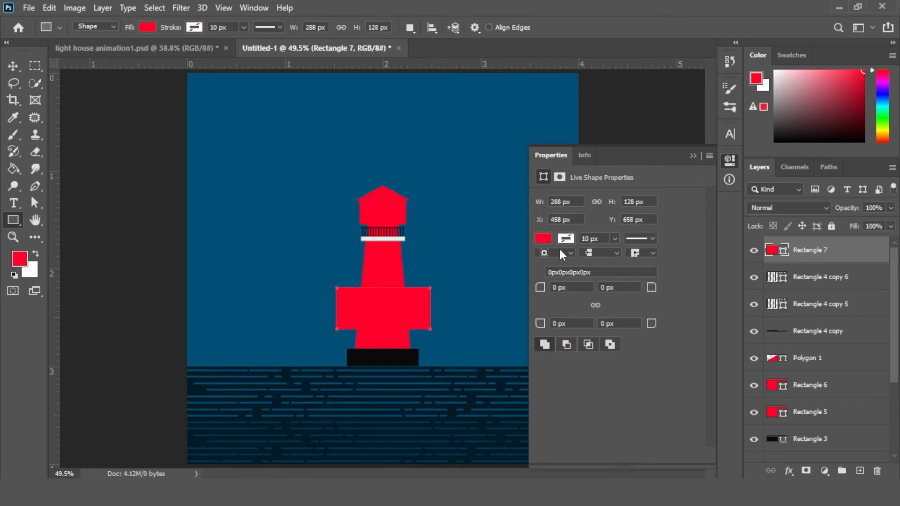
click(543, 239)
click(708, 266)
click(390, 239)
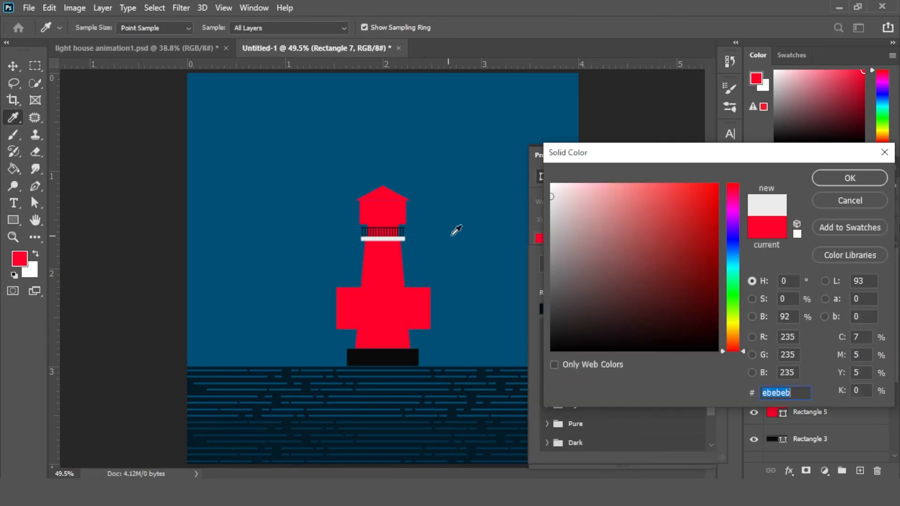
click(860, 182)
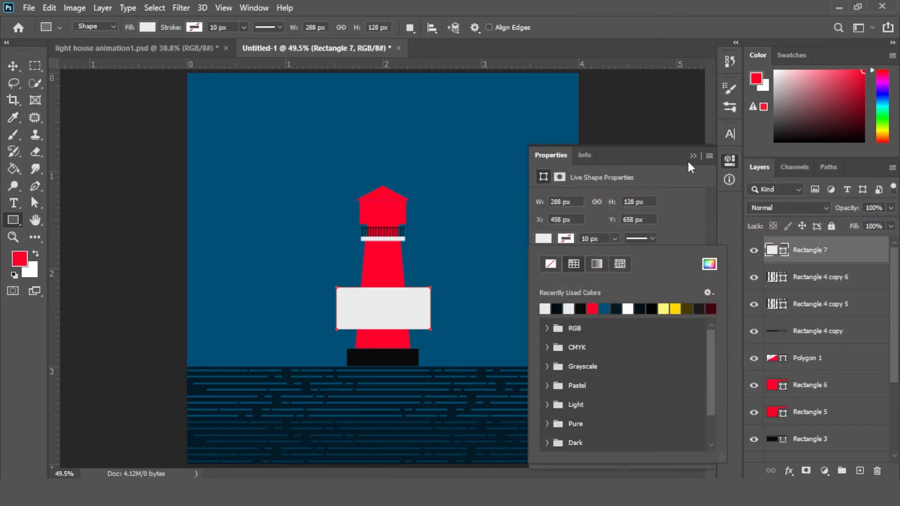
click(730, 160)
Move the white rectangle layer down just above the tower body and make it a clipping mask to the tower
click(13, 66)
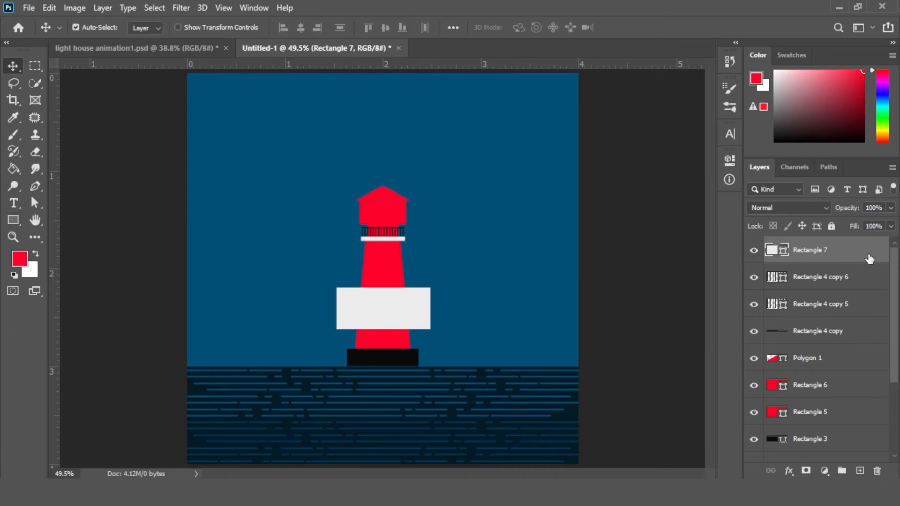
drag(868, 257, 797, 394)
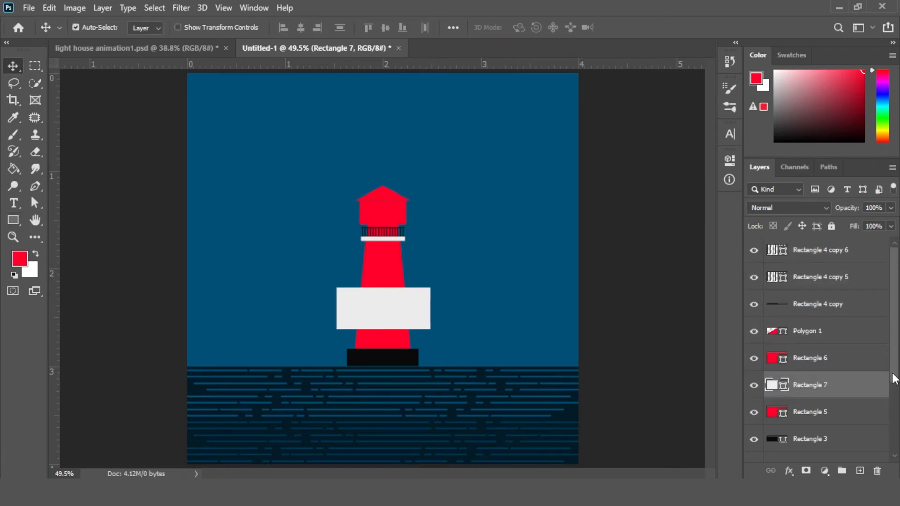
scroll(854, 315, down, 3)
drag(854, 316, 785, 406)
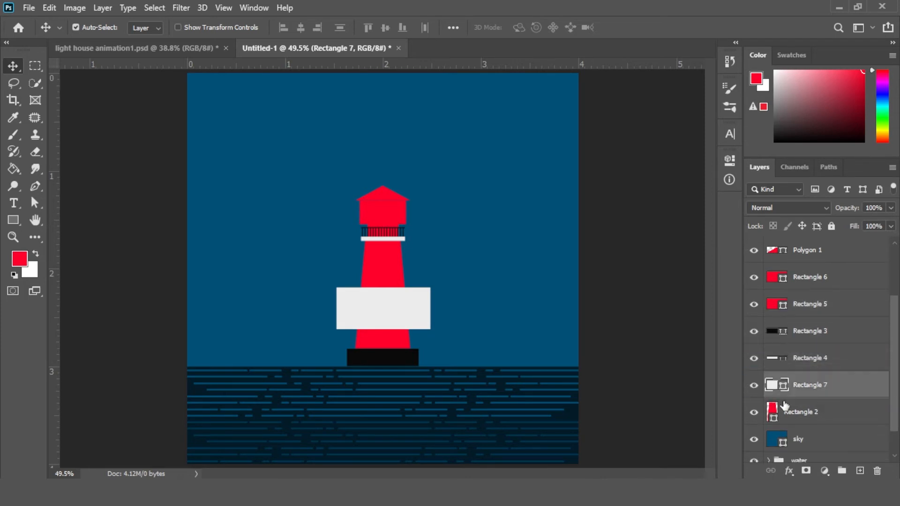
right_click(820, 385)
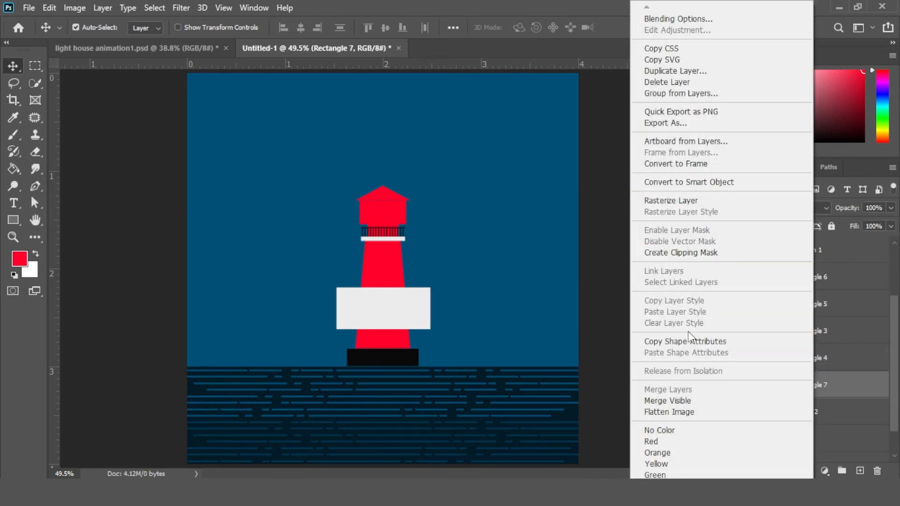
click(680, 253)
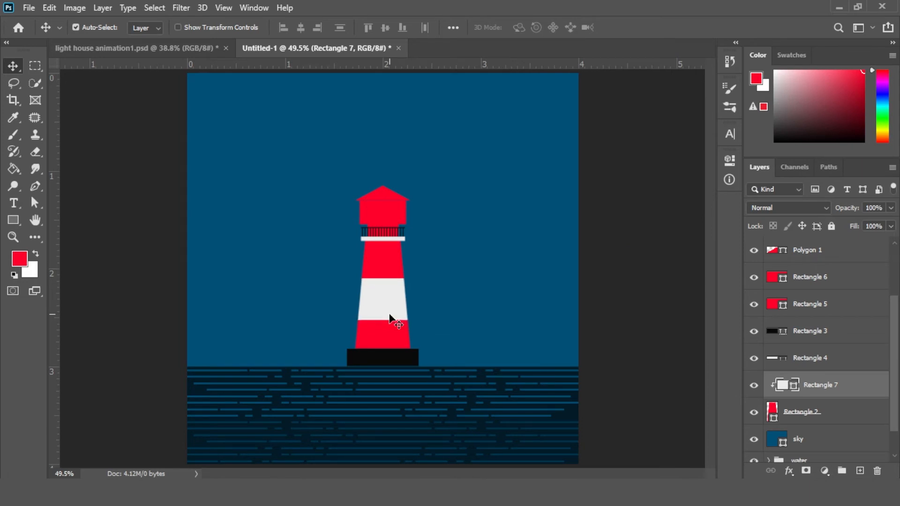
click(658, 325)
scroll(796, 300, up, 3)
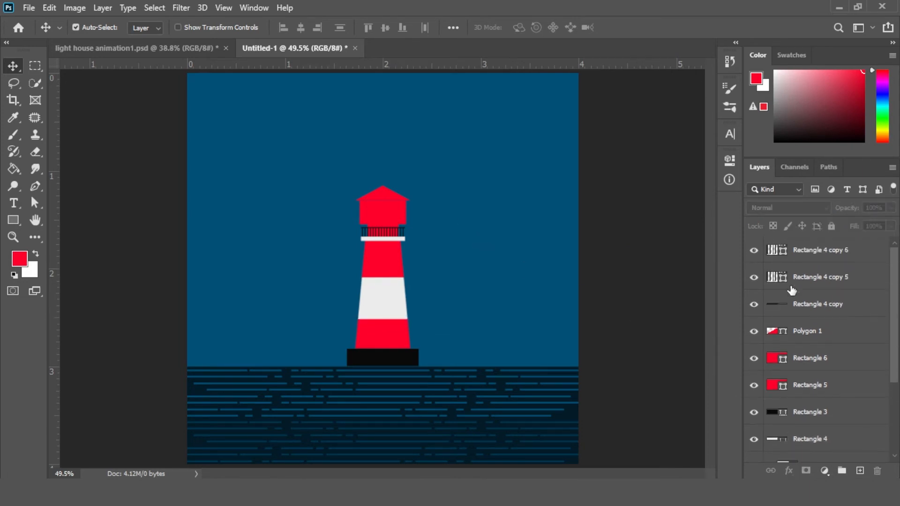
Draw a rounded rectangle door on the upper red section and size it 34 × 60 px
click(837, 256)
key(z)
drag(356, 280, 474, 357)
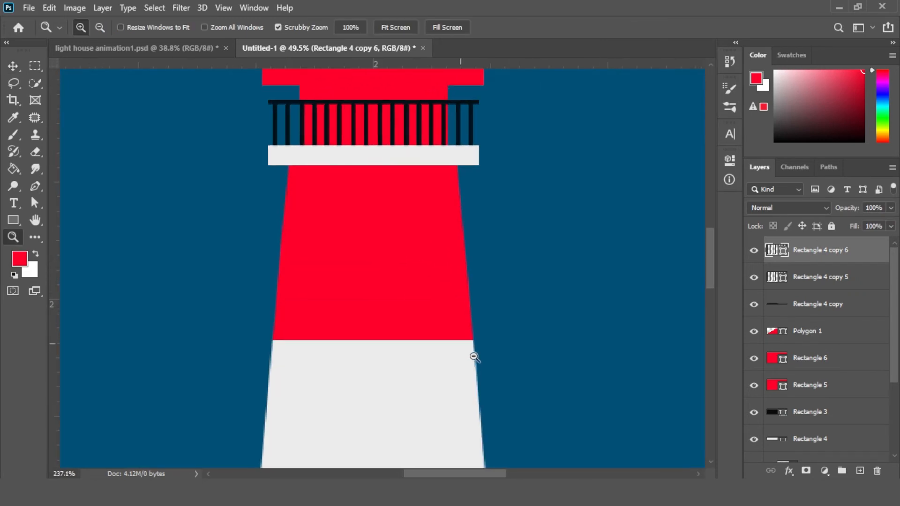
click(13, 220)
click(71, 233)
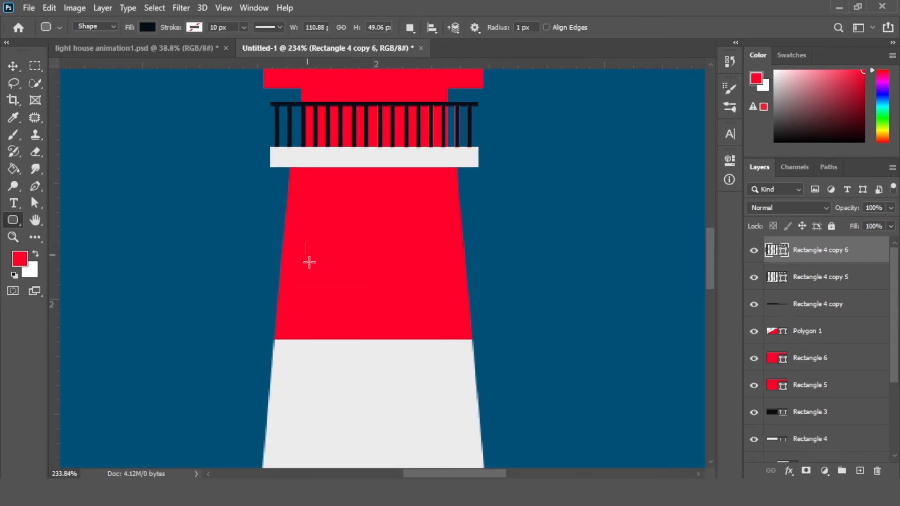
drag(309, 262, 355, 331)
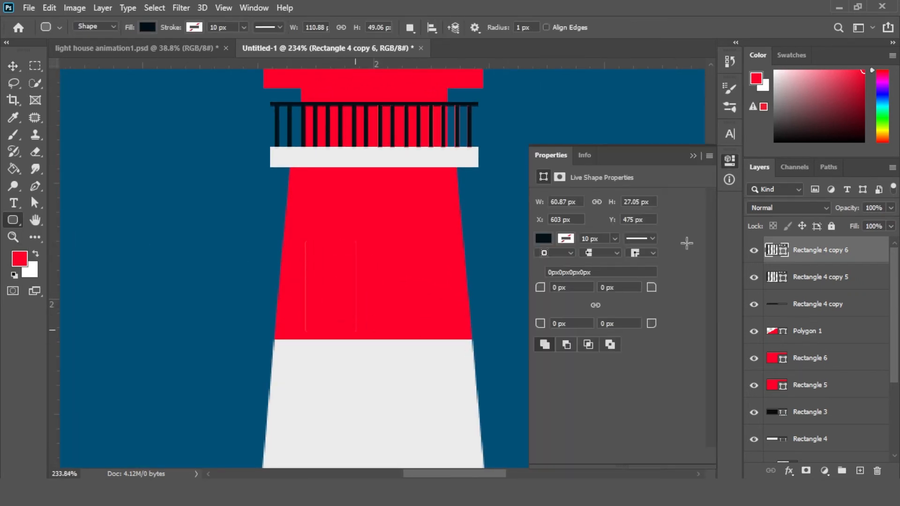
click(572, 202)
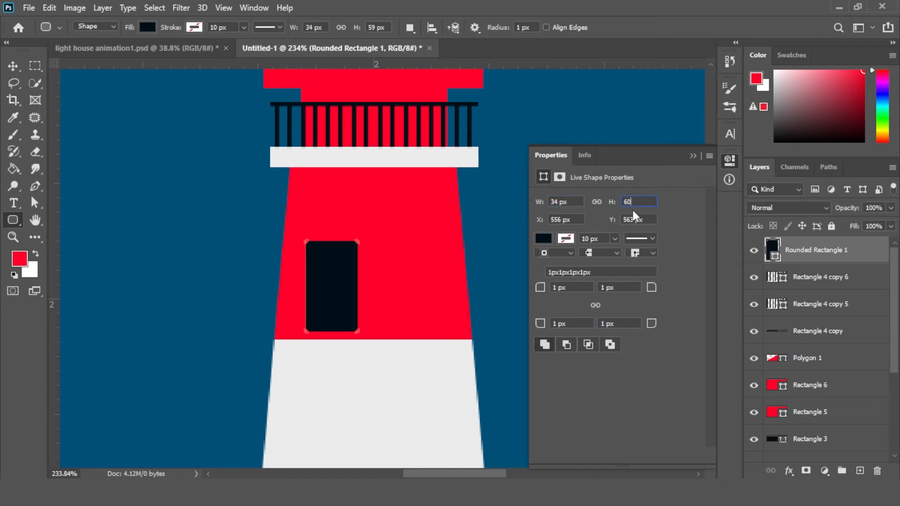
Unlink the corner radii and set both top corners to 17 px to make an arched top
click(596, 304)
click(572, 287)
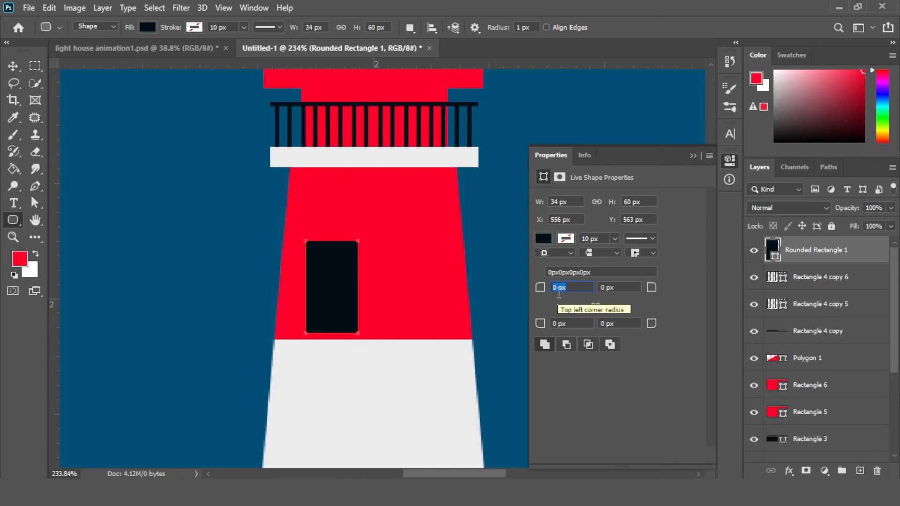
text(17)
key(Tab)
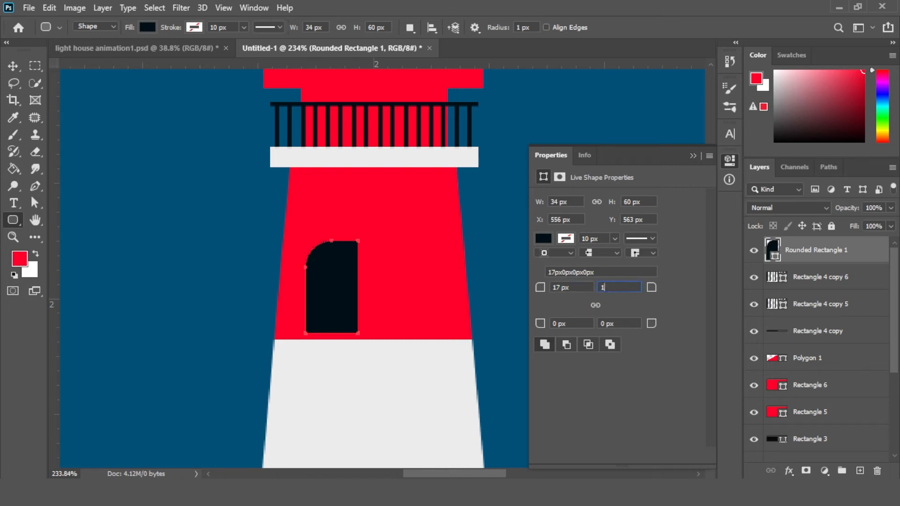
text(17)
click(692, 156)
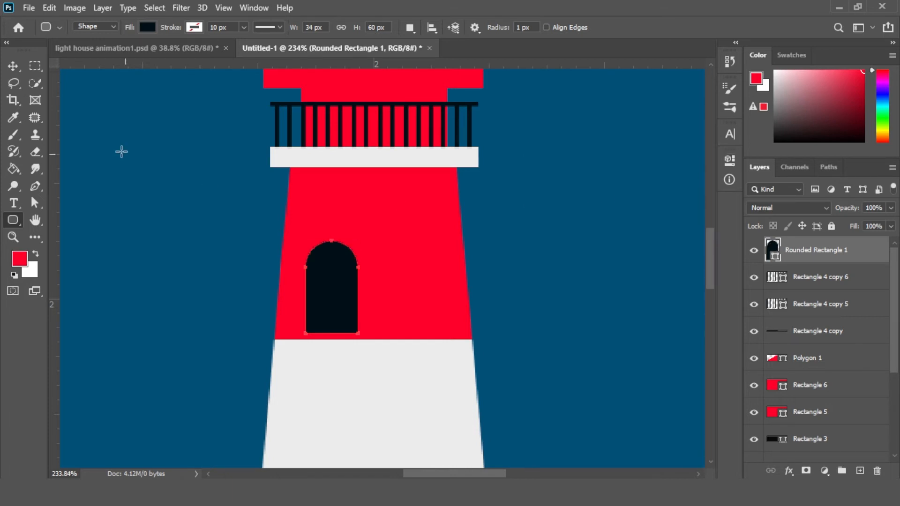
Move the arched window up below the balcony and scale it down to about 18 × 31 px
click(13, 66)
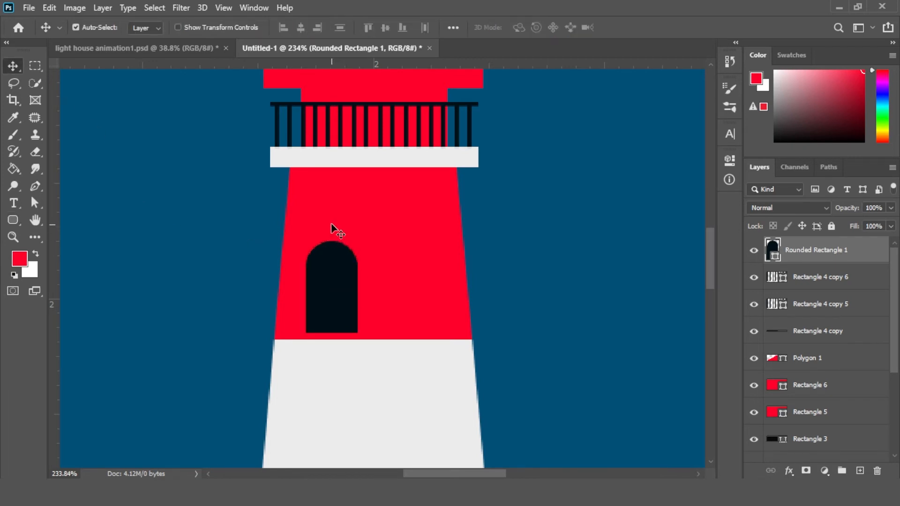
key(ctrl+0)
key(z)
drag(455, 310, 461, 332)
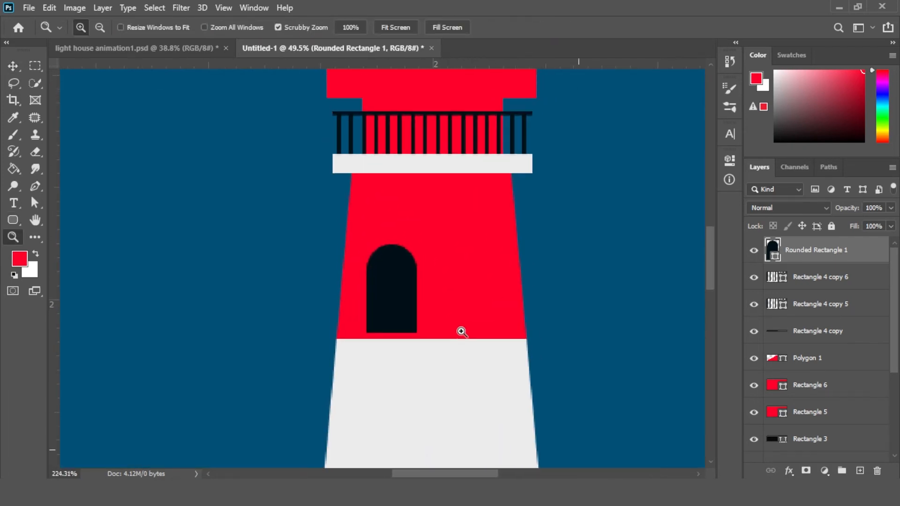
key(v)
drag(398, 312, 383, 230)
key(ctrl+t)
key(Return)
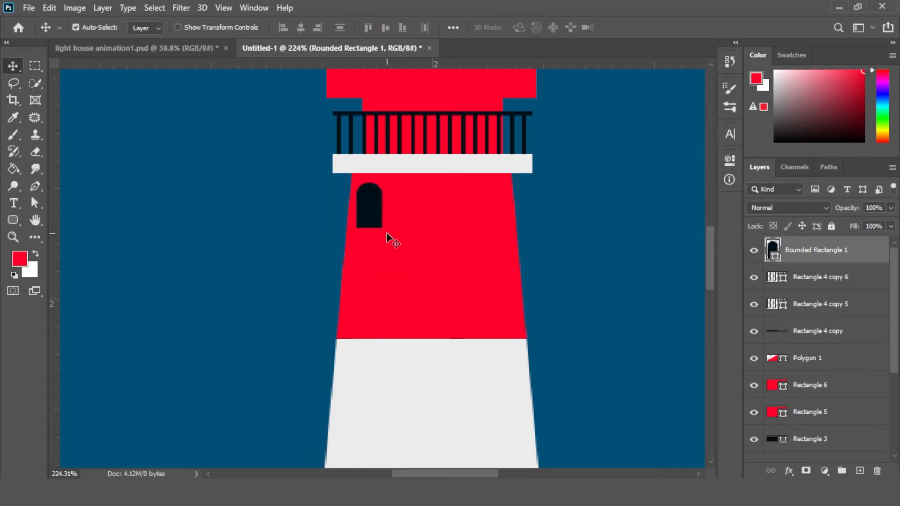
Change the window's fill colour to 262626
click(729, 161)
click(540, 238)
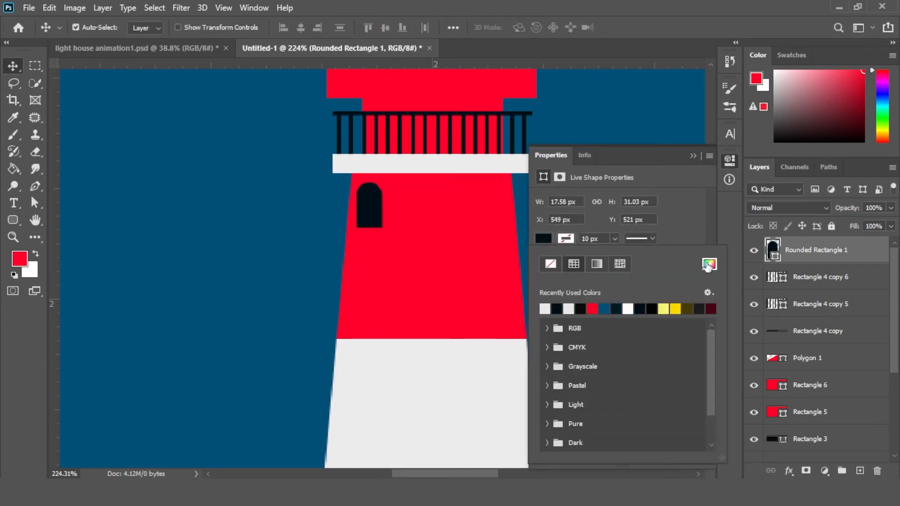
click(708, 267)
text(262626)
click(838, 179)
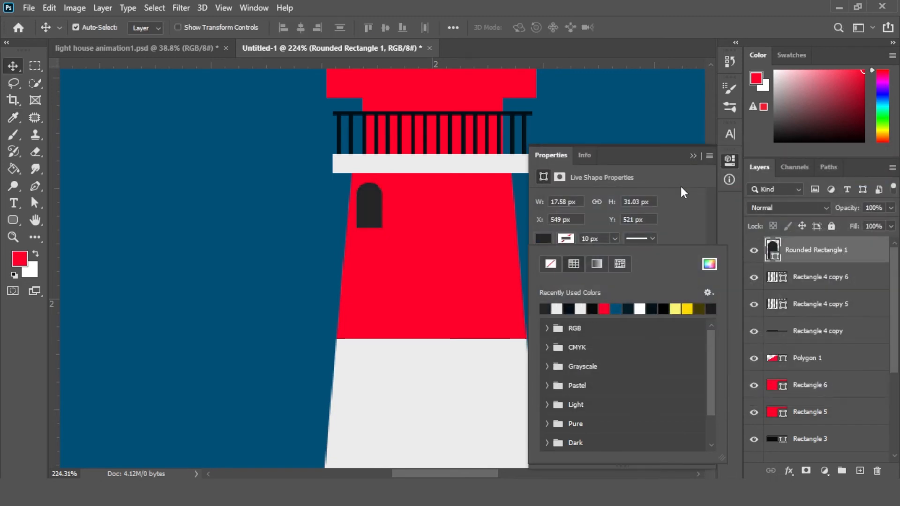
click(692, 155)
Duplicate the window and place the copy on the right side of the white strip
scroll(561, 185, down, 4)
scroll(560, 185, right, 2)
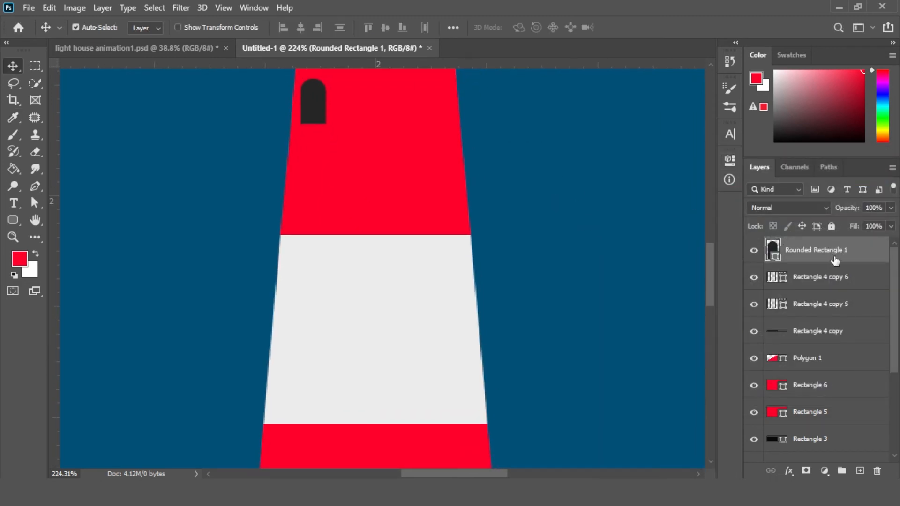
key(ctrl+j)
drag(313, 106, 458, 395)
drag(540, 410, 581, 202)
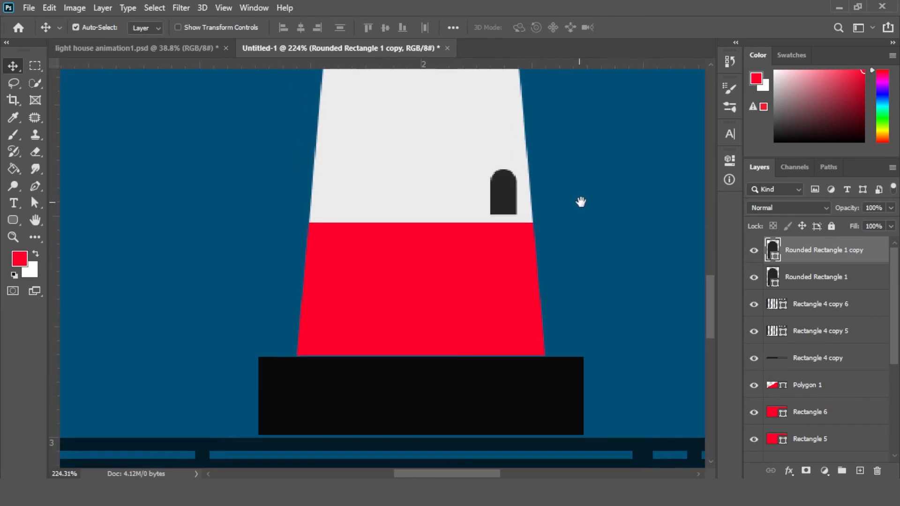
Duplicate the window again and place the copy on the left of the lower red section
drag(813, 253, 860, 471)
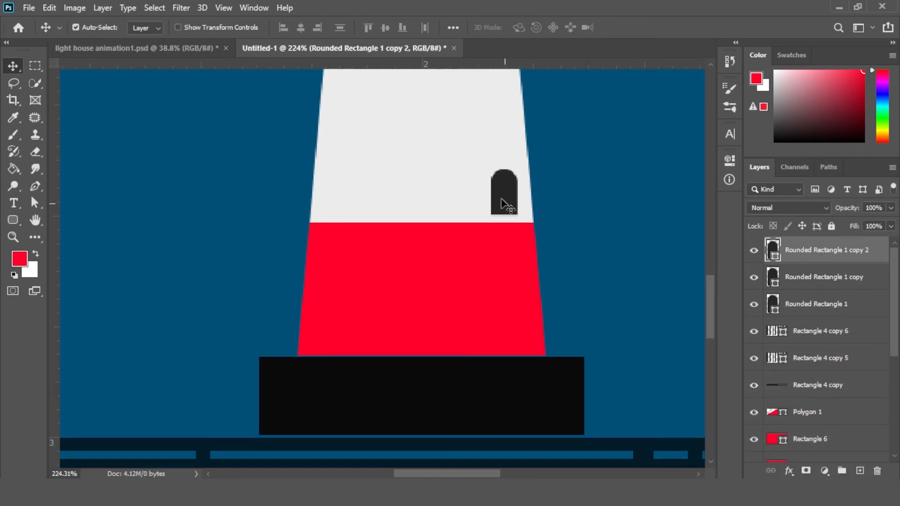
drag(504, 204, 326, 255)
scroll(431, 375, up, 3)
drag(502, 325, 499, 200)
scroll(483, 241, down, 4)
key(ctrl)
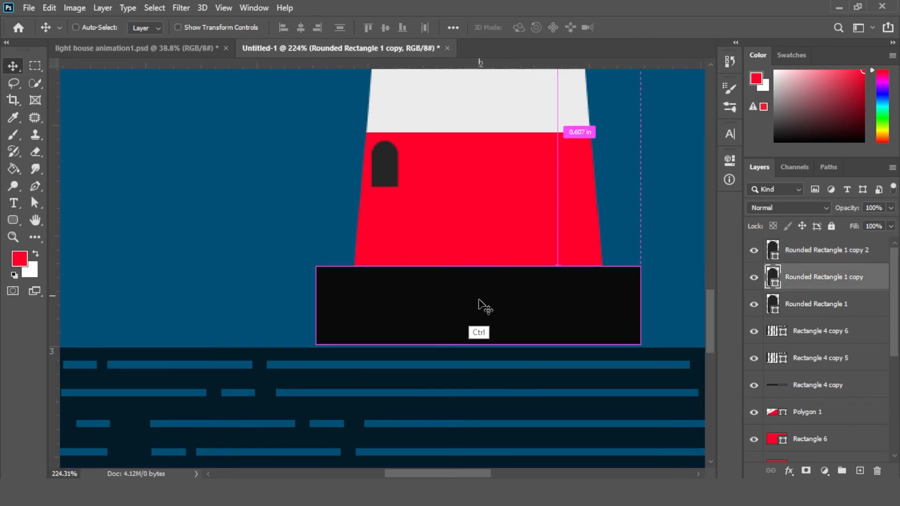
Stretch the black base slightly taller at both its top and bottom edges
key(ctrl+t)
key(Escape)
ctrl+click(480, 314)
key(ctrl+t)
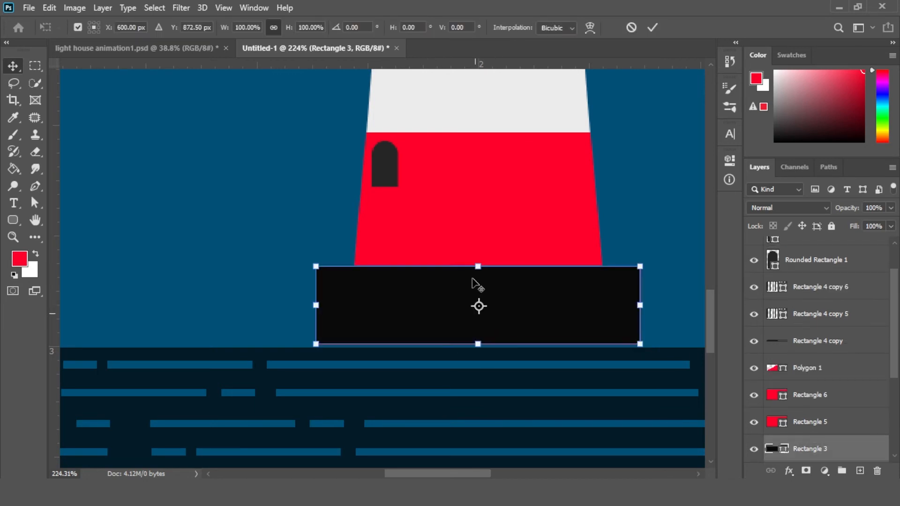
drag(478, 266, 477, 262)
drag(478, 344, 478, 348)
key(Return)
Select the top and bottom windows and nudge them to the right
key(ctrl+0)
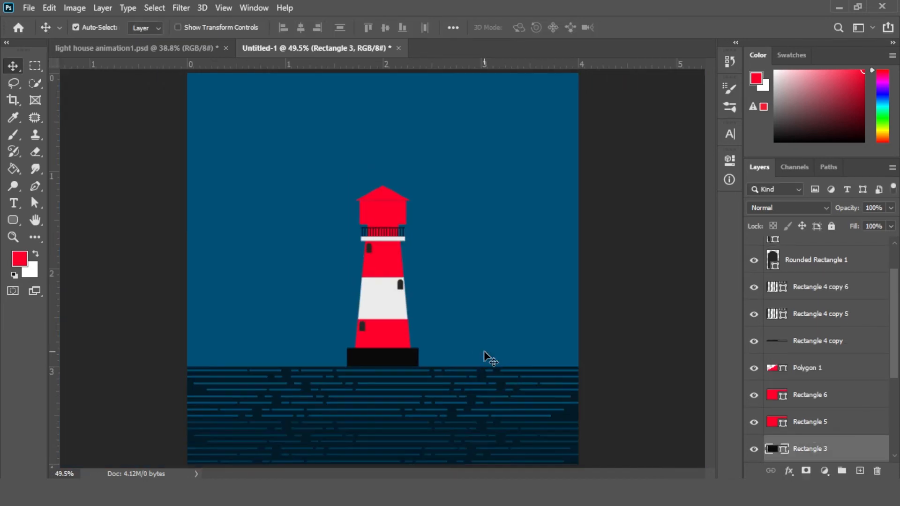
key(z)
drag(367, 245, 420, 288)
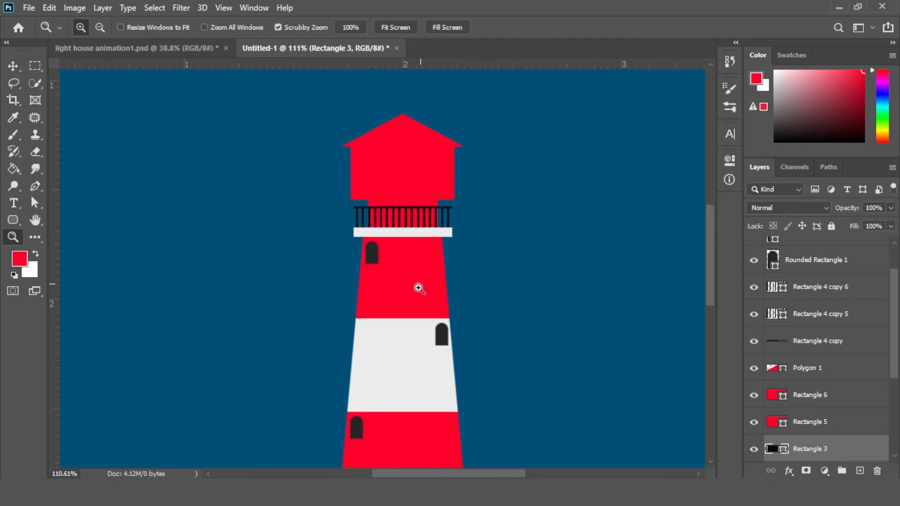
key(v)
click(370, 260)
shift+click(353, 421)
key(shift+Right)
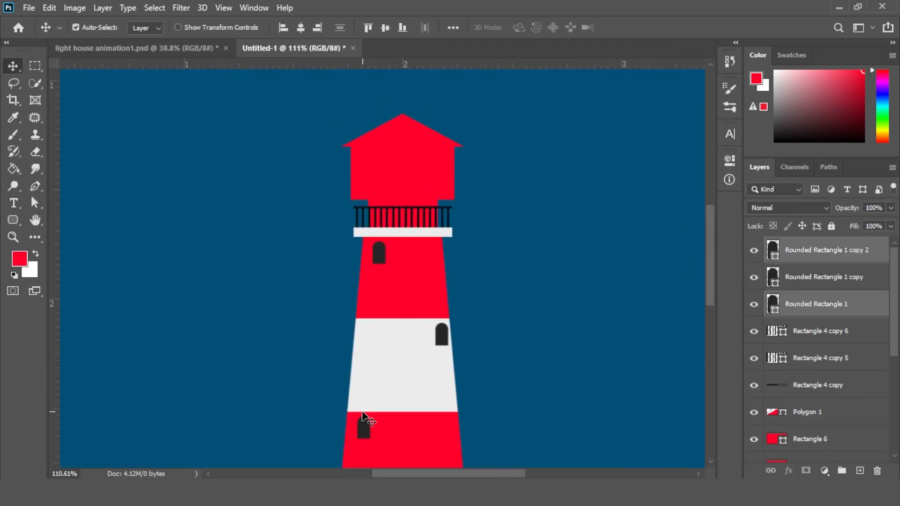
Try to merge the top and bottom window layers into one
key(ctrl+e)
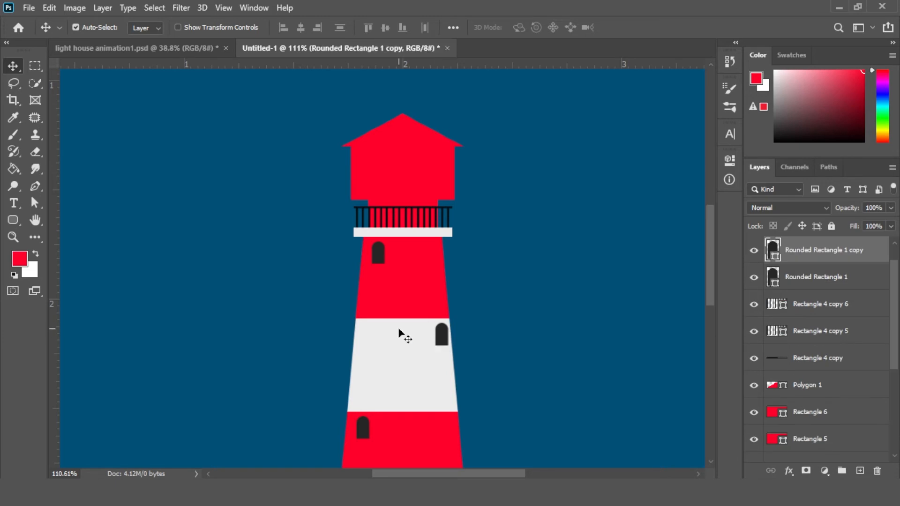
drag(392, 163, 443, 257)
key(z)
drag(893, 280, 899, 257)
click(853, 253)
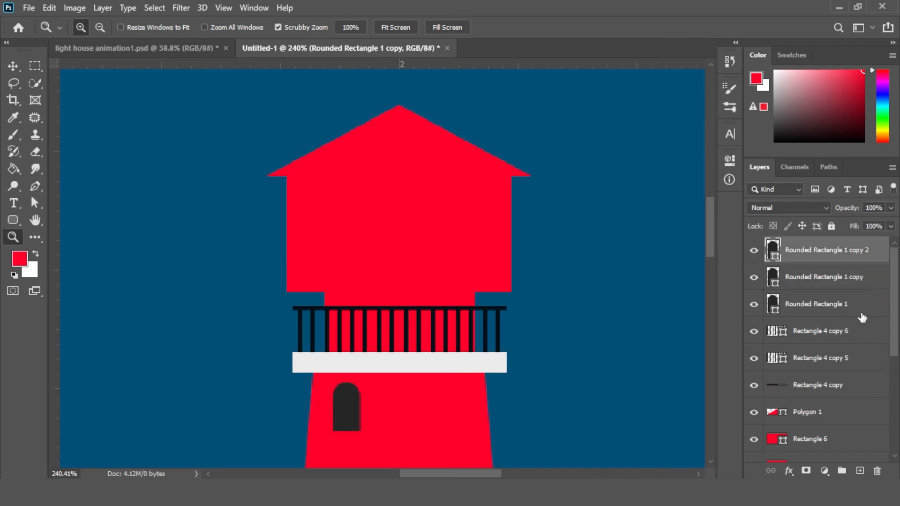
Draw a 25 × 60 px rectangle on the lantern room's left side and fill it yellow
click(859, 471)
drag(12, 220, 56, 219)
drag(296, 187, 333, 281)
click(543, 238)
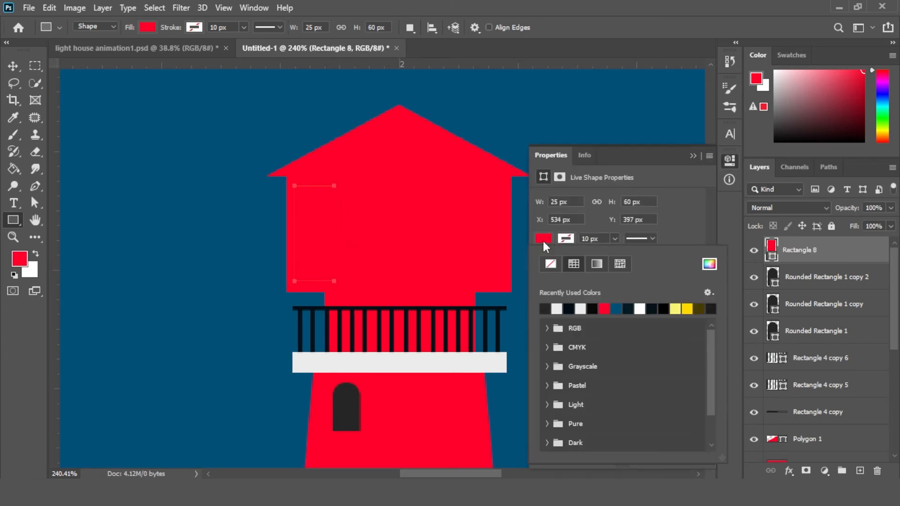
click(685, 308)
click(692, 155)
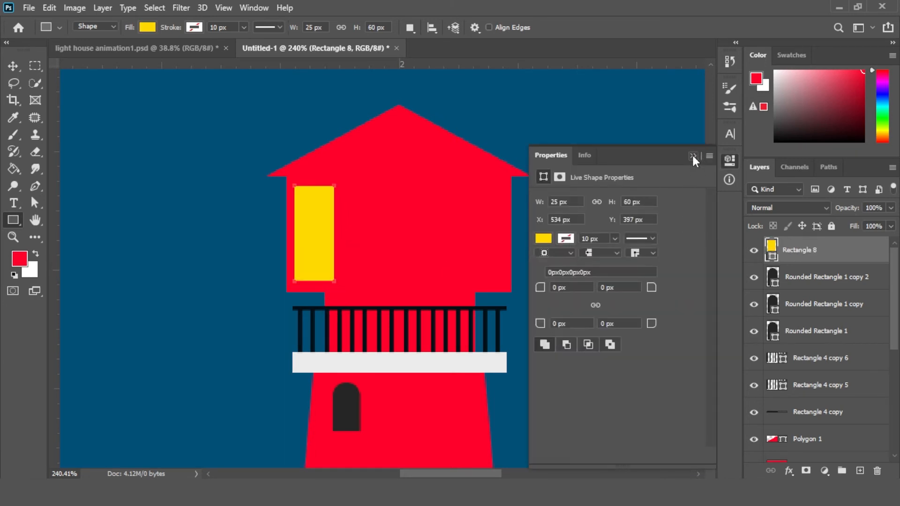
Duplicate the yellow window twice to make three evenly spaced lantern room windows
click(693, 154)
key(v)
drag(315, 237, 500, 237)
click(364, 254)
shift+click(363, 256)
shift+click(412, 255)
key(ctrl+t)
key(Return)
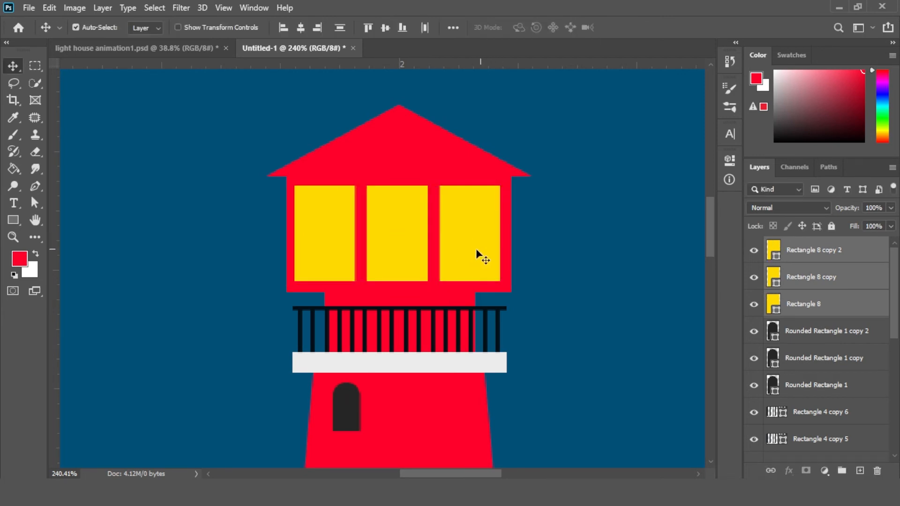
Duplicate the white balcony floor strip and recolour the copy dark red with the eyedropper and colour picker
scroll(399, 257, down, 5)
click(445, 266)
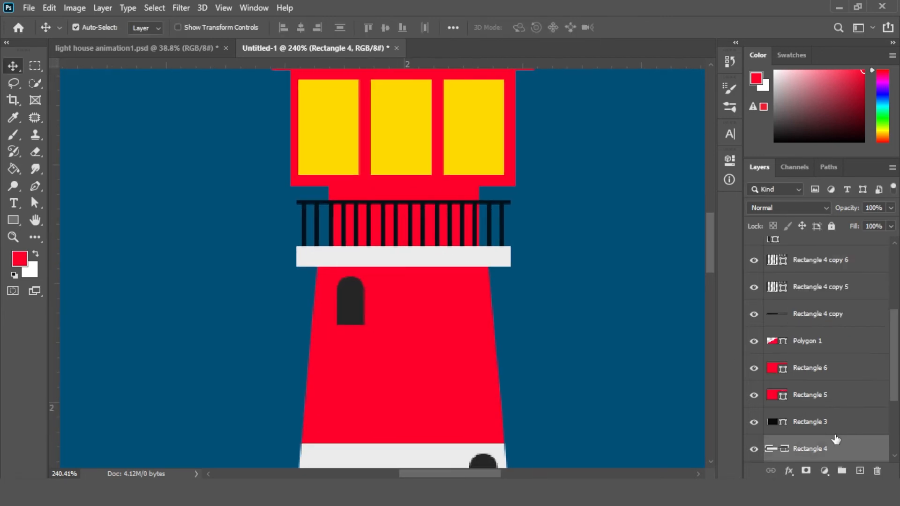
drag(833, 442, 862, 471)
click(729, 160)
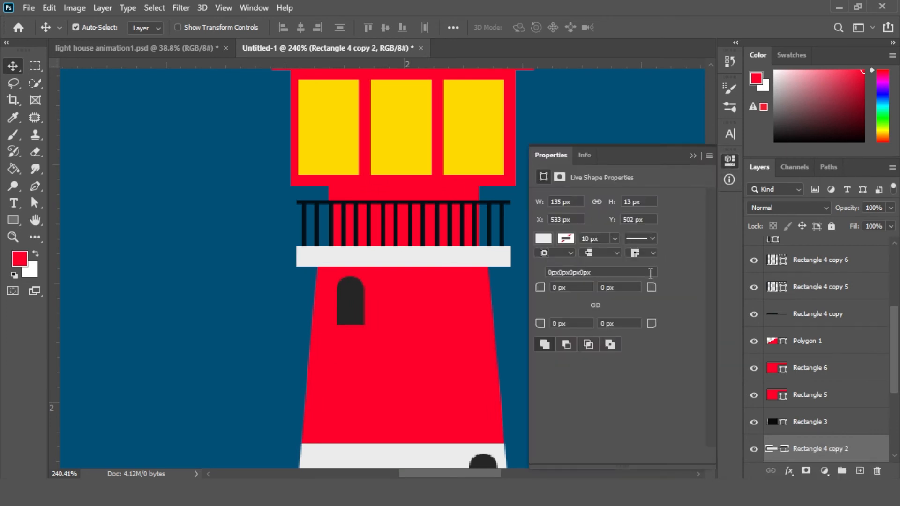
click(543, 239)
click(710, 264)
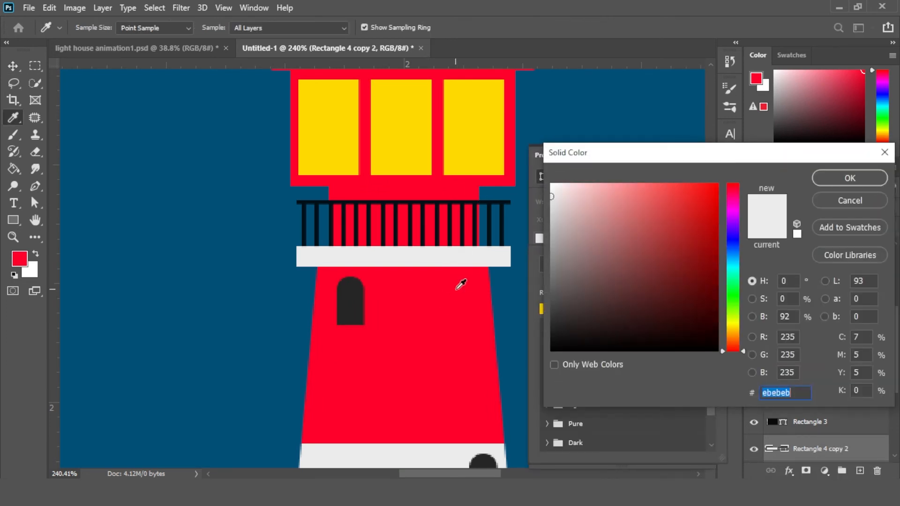
click(457, 286)
drag(712, 194, 715, 252)
key(Return)
click(693, 155)
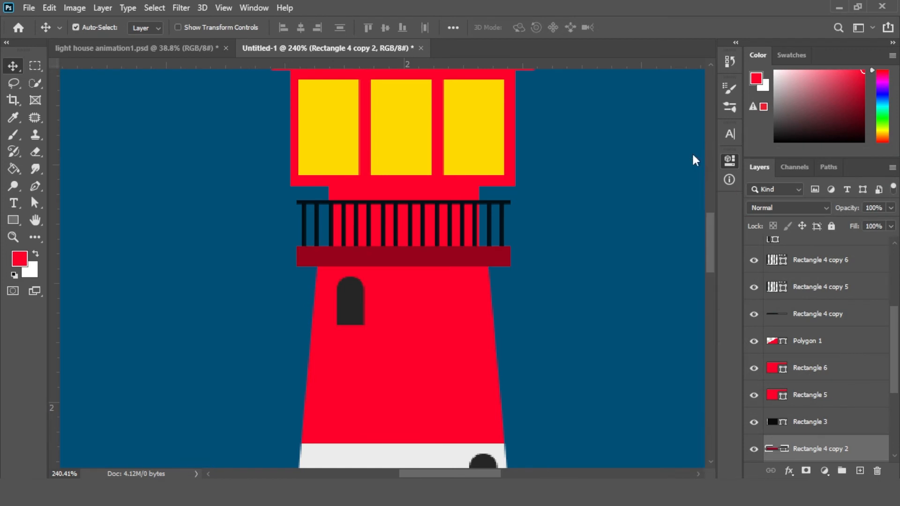
Move the dark red strip just beneath the balcony floor and clip it to the tower body as a shadow
key(ctrl+[)
key(Down)
key(Down)
key(Down)
key(Down)
key(Down)
key(Down)
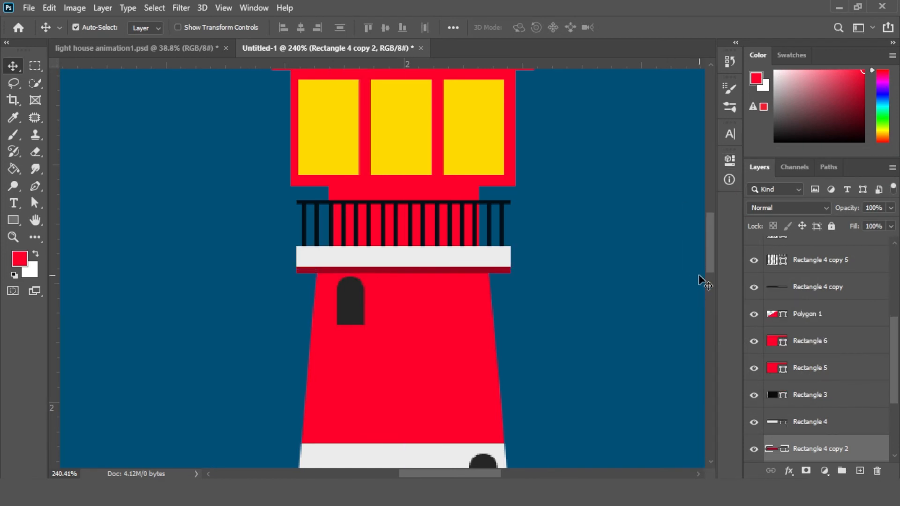
drag(450, 331, 459, 271)
click(496, 240)
click(510, 212)
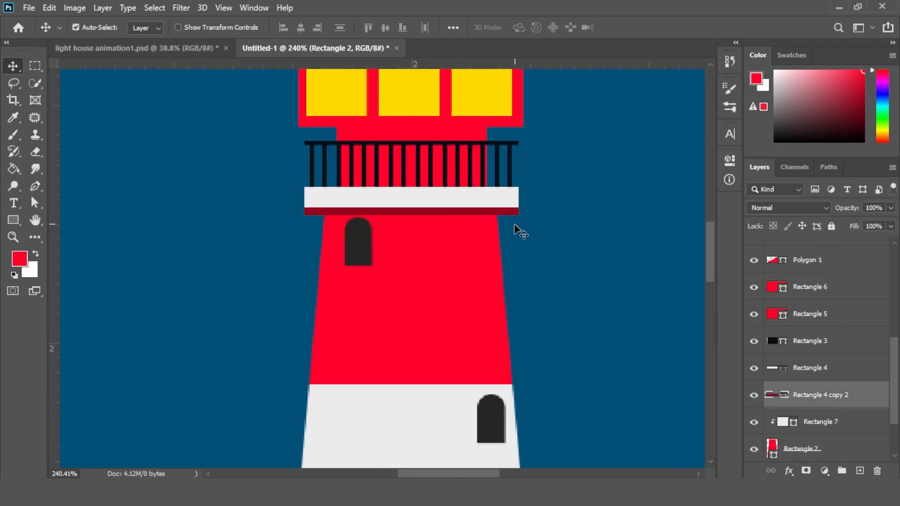
alt+click(792, 407)
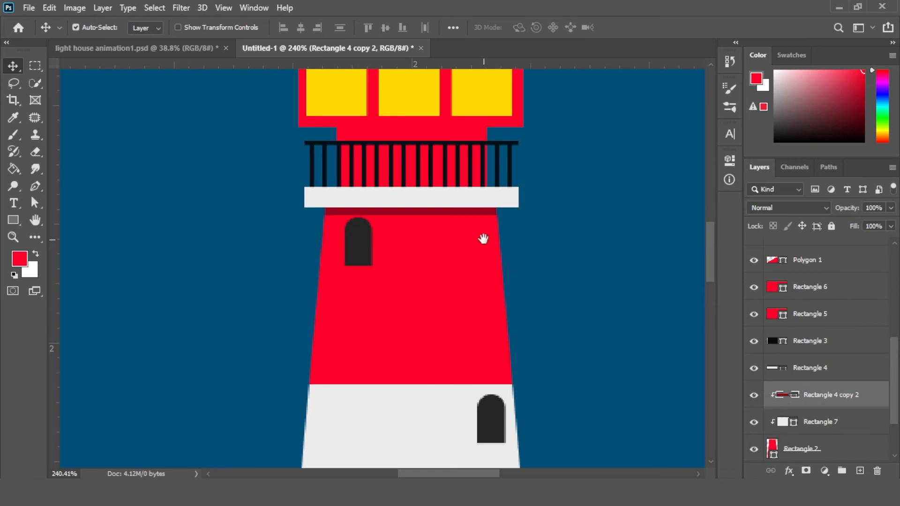
Duplicate the dark red strip up beneath the lantern room and clip it to that layer
drag(483, 238, 467, 393)
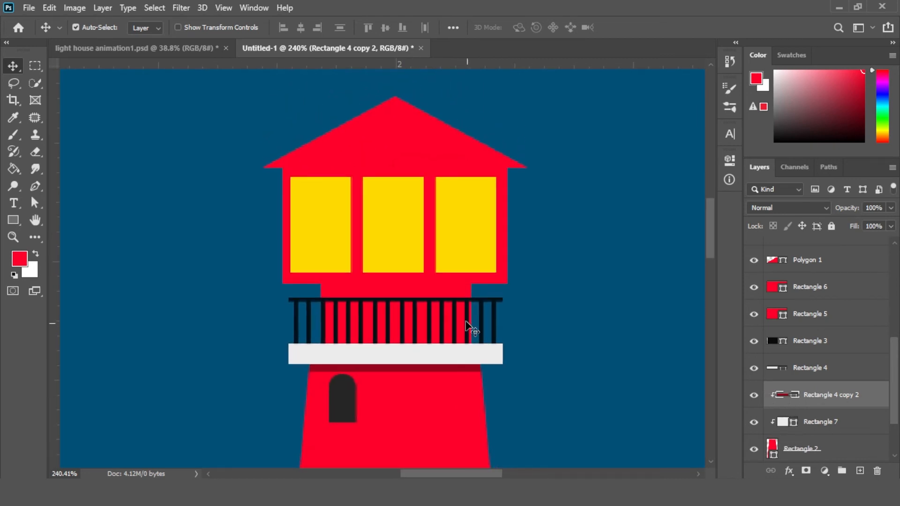
drag(457, 373, 467, 300)
key(ctrl+bracketright)
key(ctrl+bracketright)
key(ctrl+bracketright)
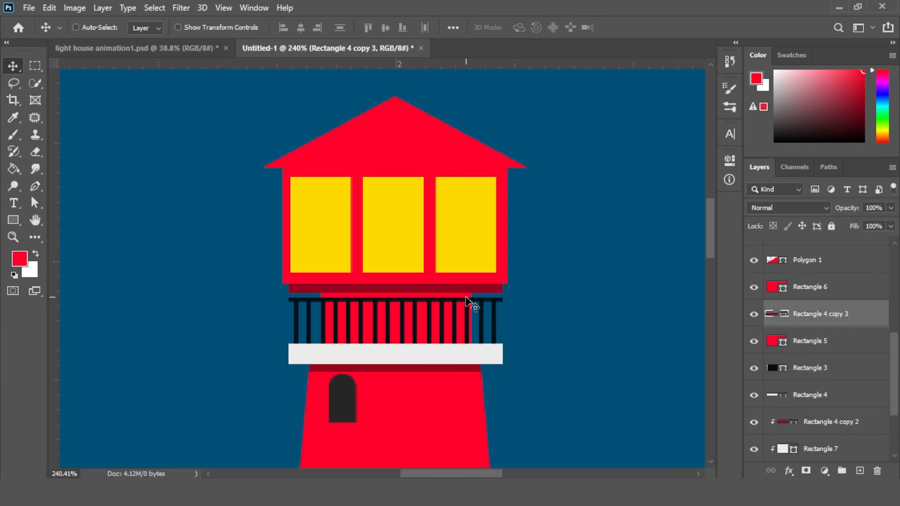
alt+click(781, 327)
scroll(478, 347, up, 3)
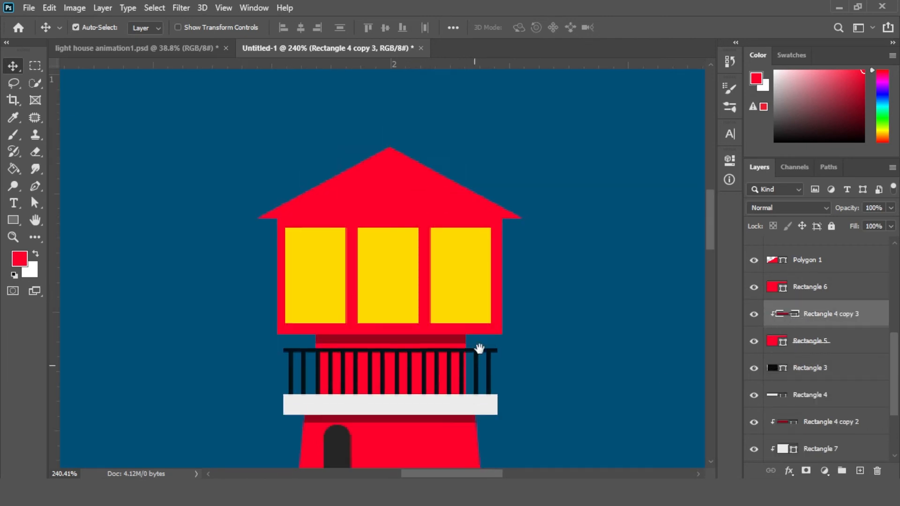
Duplicate the dark red strip below the roof, widen it to the lantern room's width, and clip it
drag(453, 358, 455, 246)
key(ctrl+bracketright)
key(ctrl+bracketright)
key(ctrl+bracketleft)
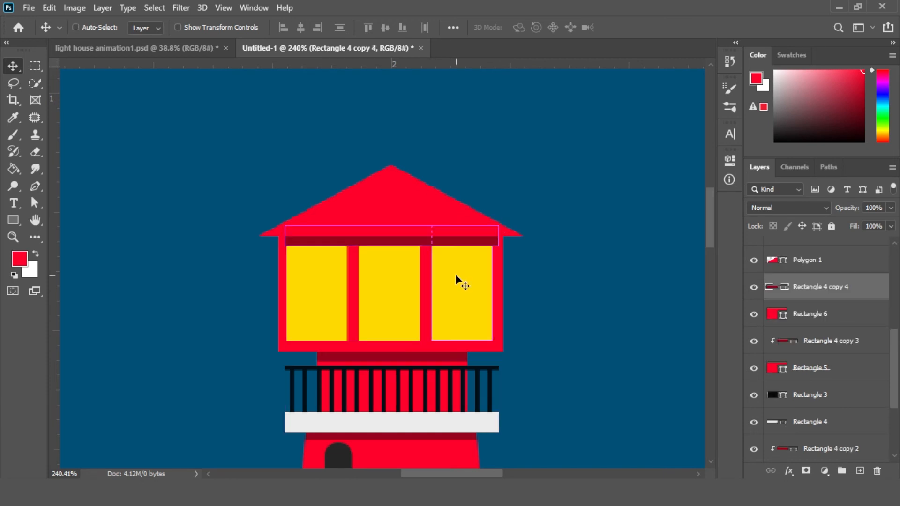
key(ctrl+t)
drag(502, 239, 513, 236)
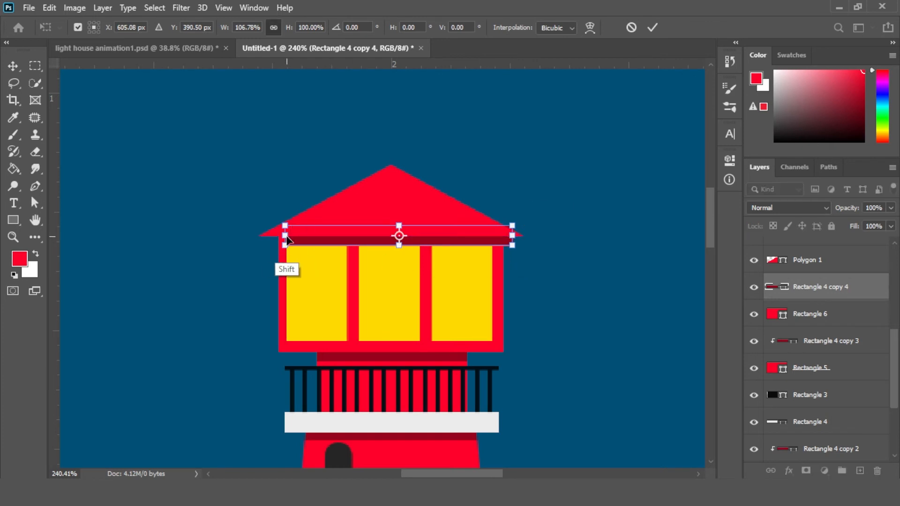
drag(283, 239, 279, 240)
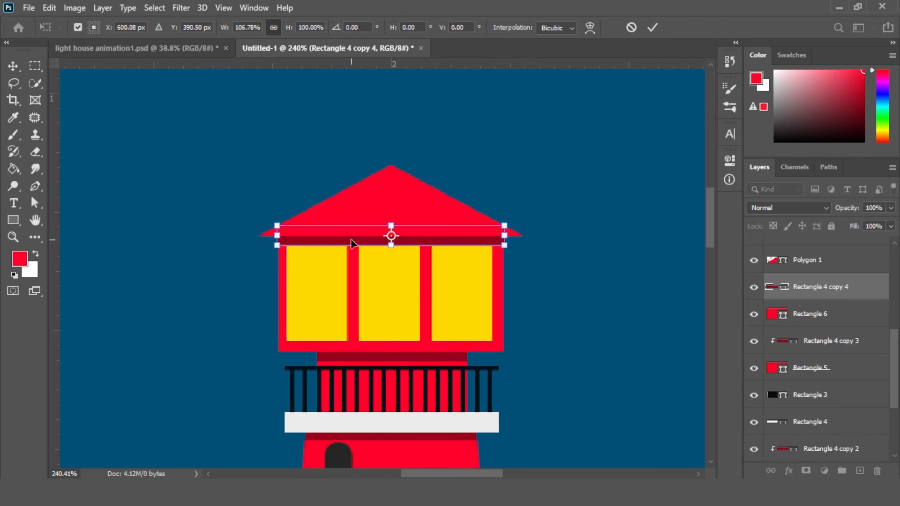
key(Return)
key(ctrl+alt+g)
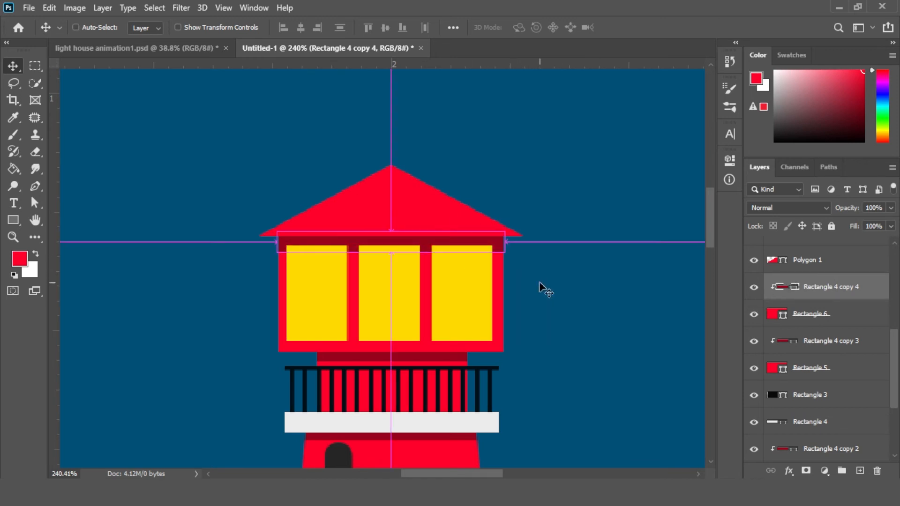
Select all lighthouse layers and group them into a folder named light house
key(ctrl+0)
click(548, 327)
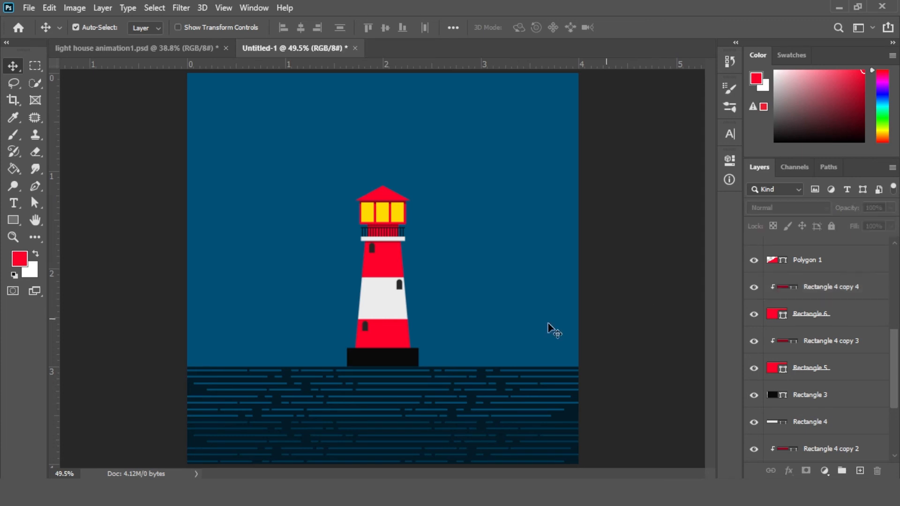
drag(896, 356, 888, 417)
click(847, 255)
shift+click(787, 380)
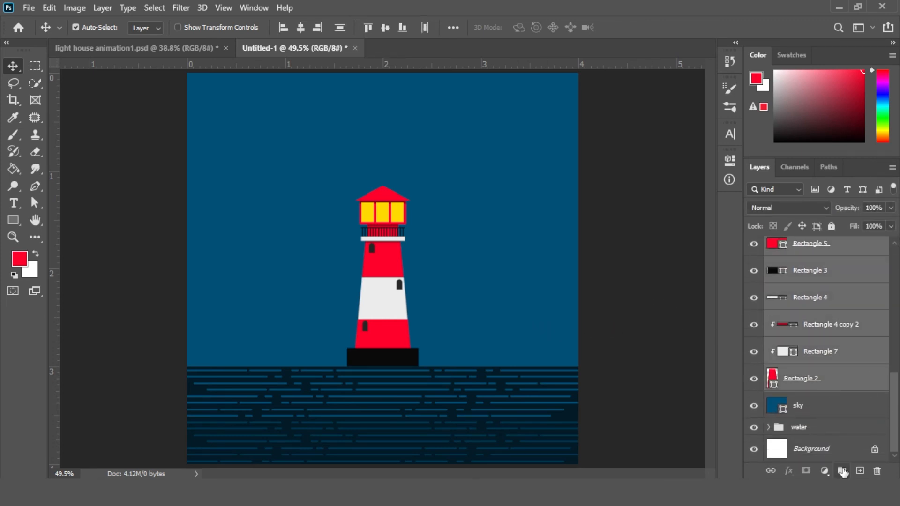
click(842, 470)
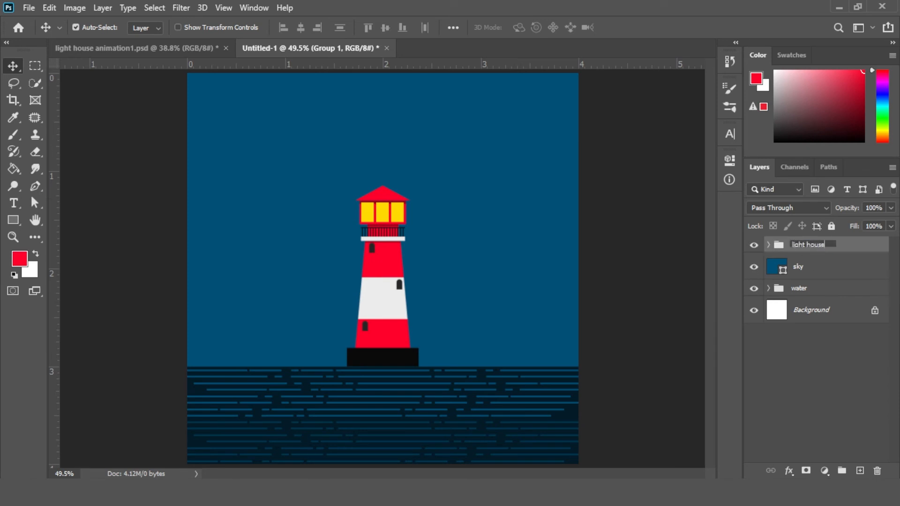
key(Return)
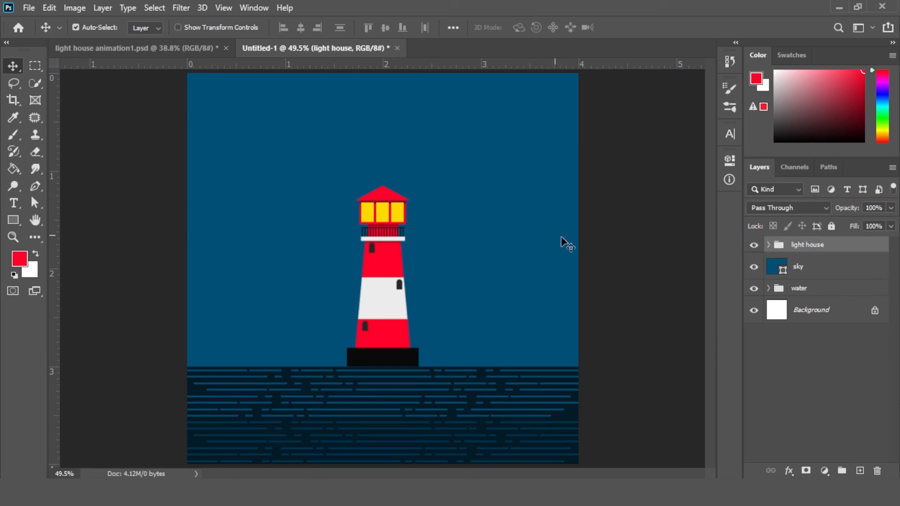
Draw a yellow circle on the lantern and scale it from its centre to about 798 px across
click(13, 224)
right_click(16, 226)
click(65, 244)
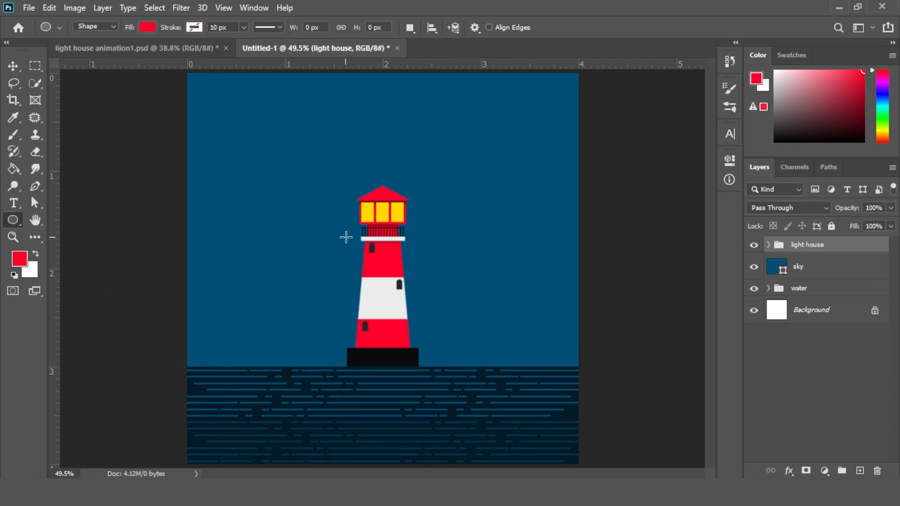
drag(383, 216, 423, 251)
click(547, 259)
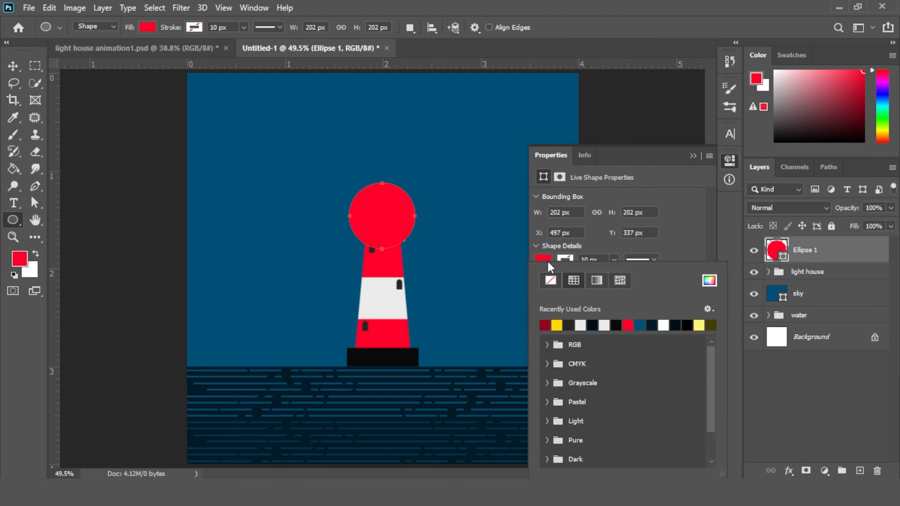
click(557, 325)
key(Escape)
key(ctrl+t)
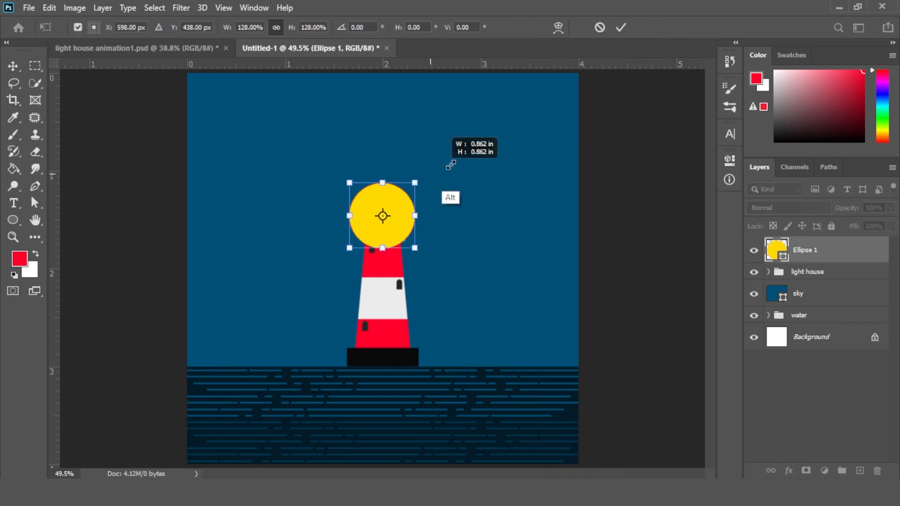
drag(450, 165, 544, 117)
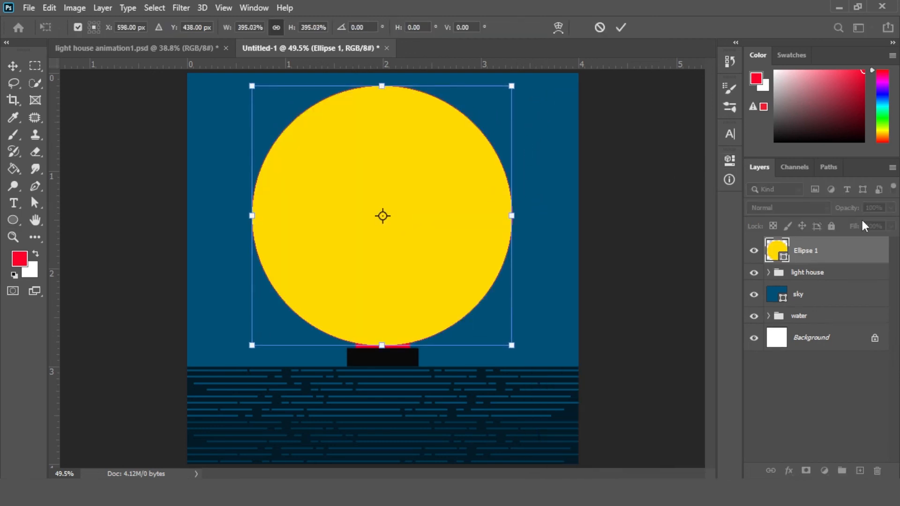
key(Return)
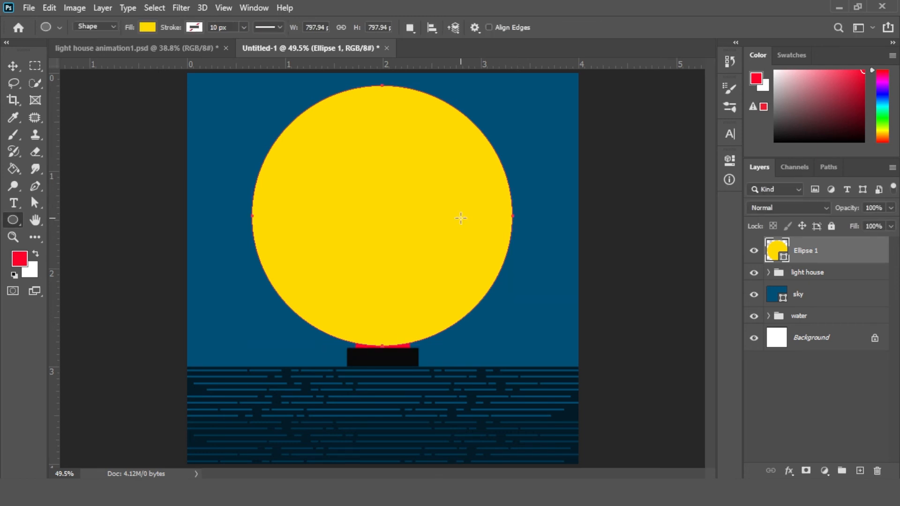
Move the circle behind the lighthouse group and set its fill to 10% with Screen blending
drag(856, 258, 825, 256)
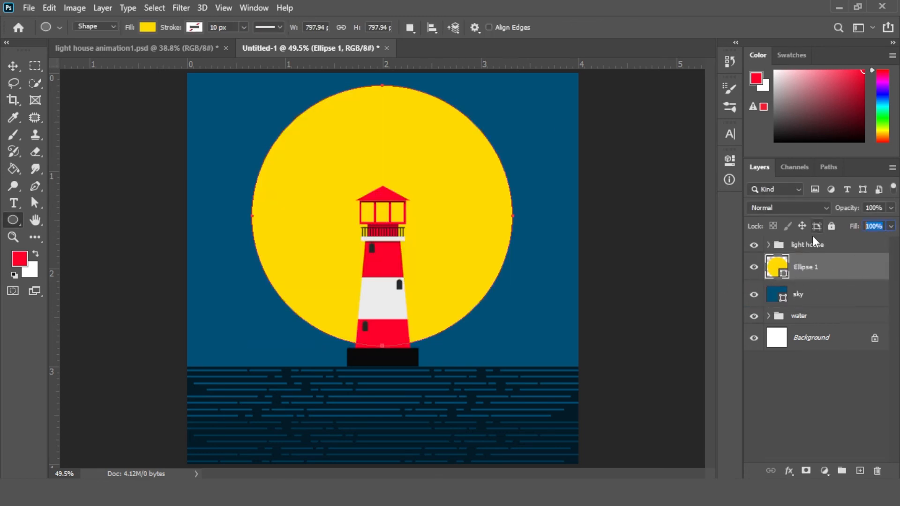
text(10)
click(779, 208)
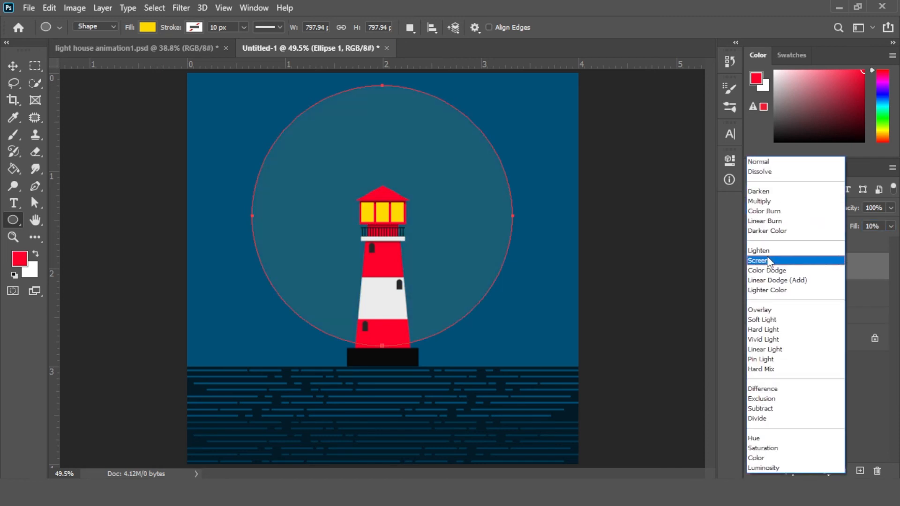
click(769, 261)
Duplicate the glow circle, shrink the copy slightly from its centre, and set its fill to 30%
key(v)
click(106, 151)
click(843, 276)
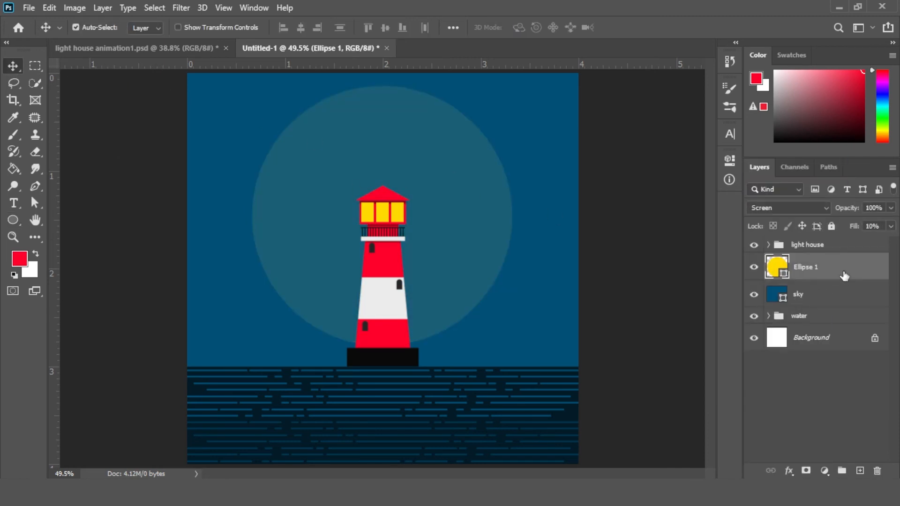
drag(843, 275, 860, 471)
key(ctrl+t)
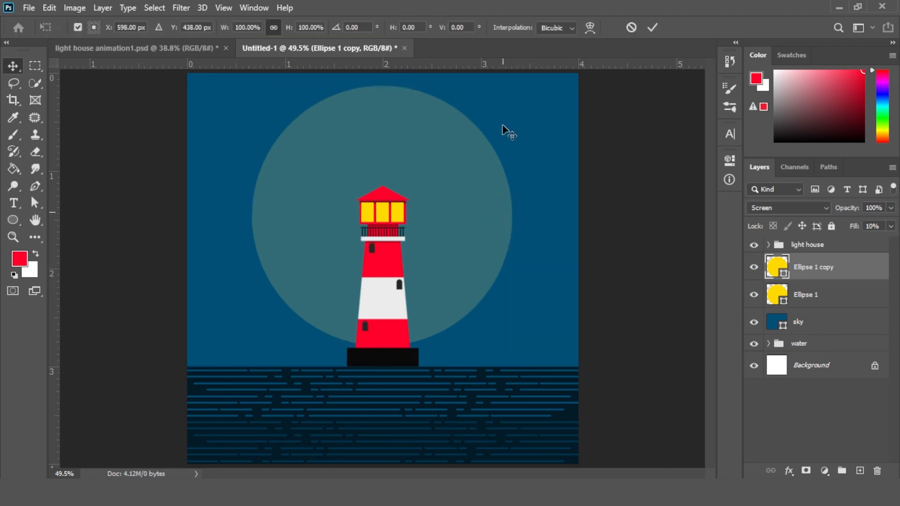
drag(510, 86, 496, 101)
key(Return)
text(30)
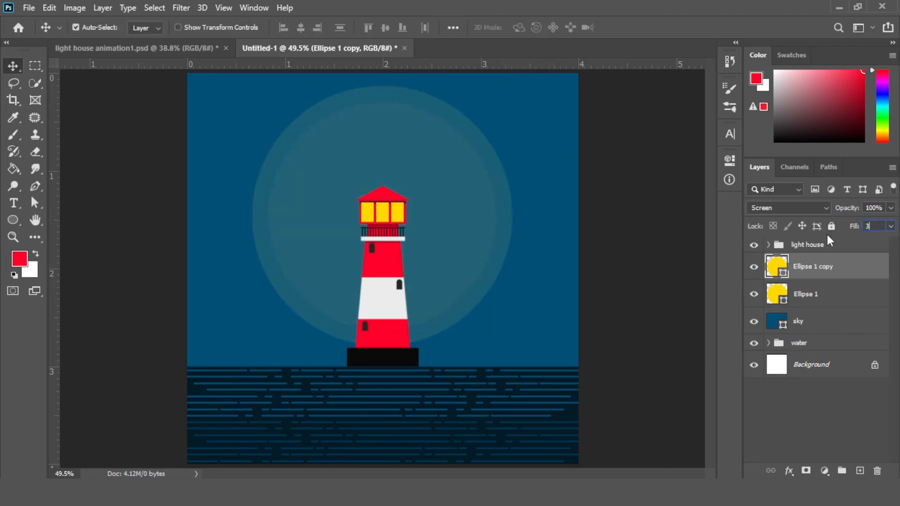
key(Return)
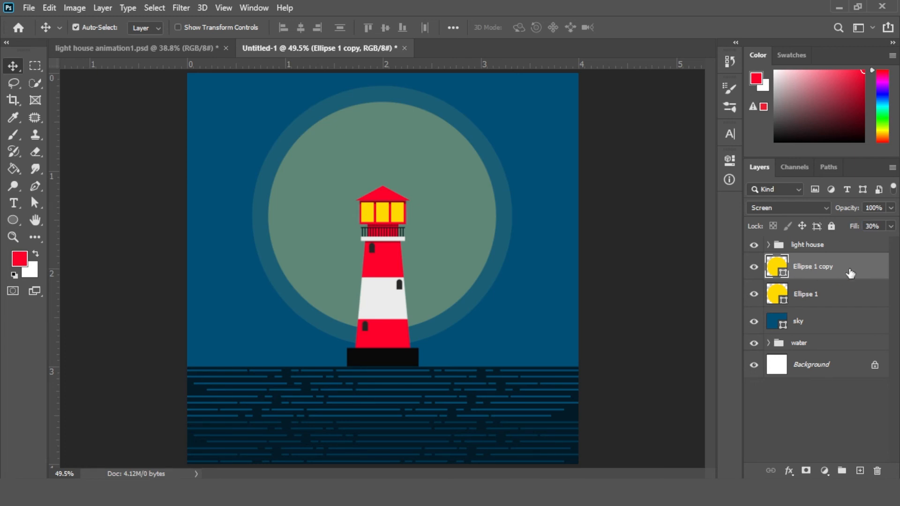
Duplicate the glow circle again, shrink the copy further, and set its fill to 50%
drag(850, 273, 859, 471)
key(ctrl+t)
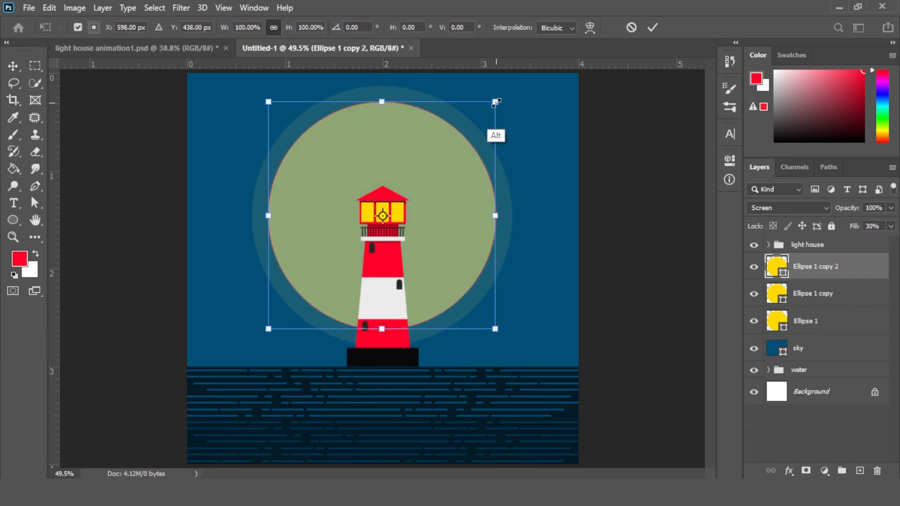
drag(495, 101, 479, 119)
key(Return)
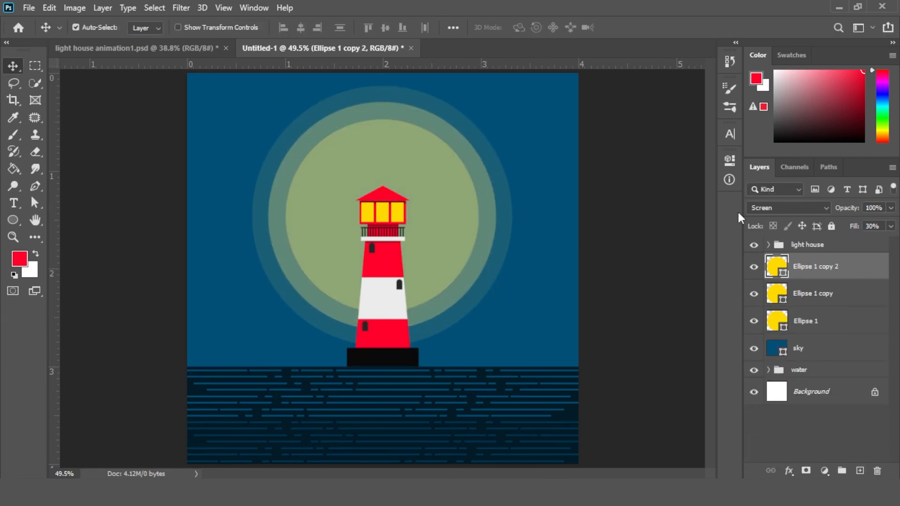
text(50)
key(Return)
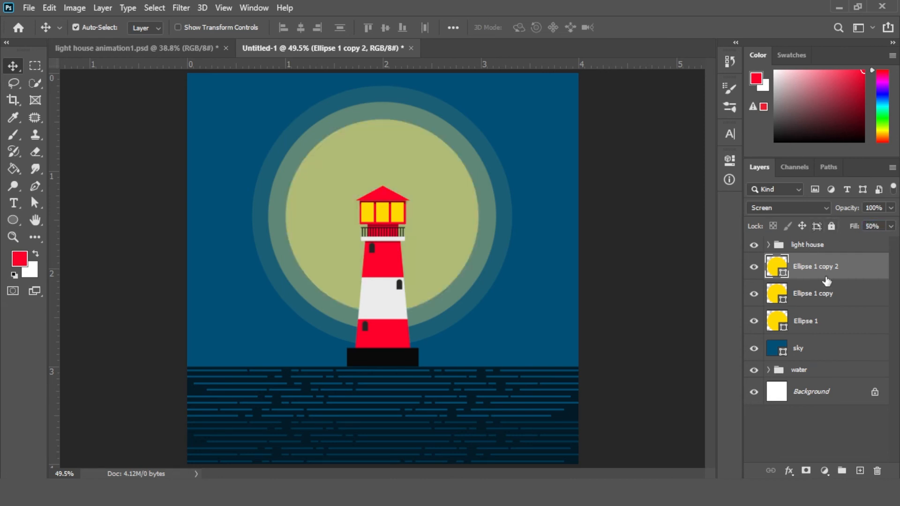
Duplicate the glow circle, set the copy's fill to 60%, and shrink it from its centre
drag(851, 276, 860, 470)
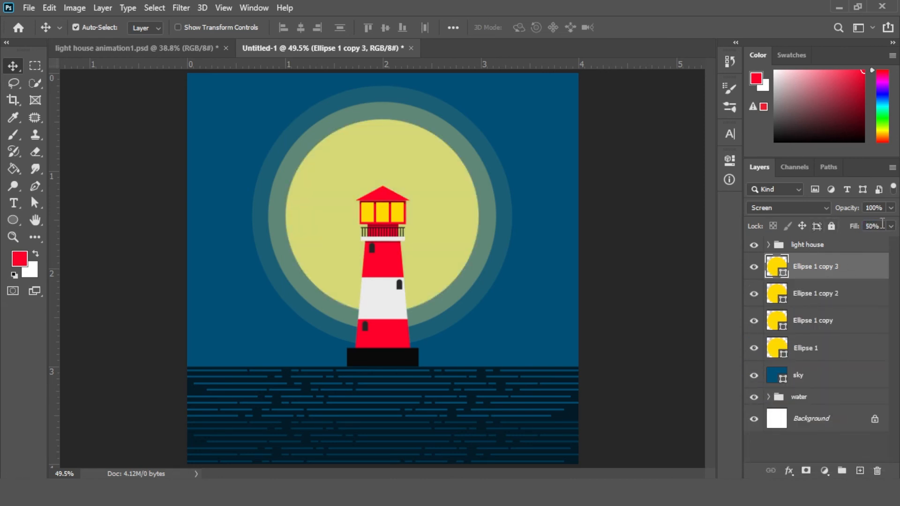
text(60)
key(ctrl+t)
drag(478, 119, 462, 136)
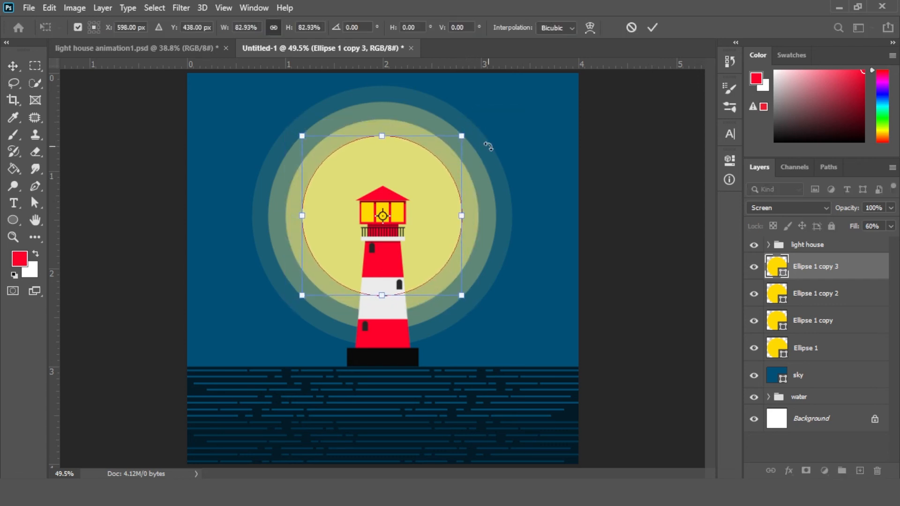
key(Return)
Duplicate the glow circle twice more, shrinking each new copy further from its centre
drag(861, 269, 862, 469)
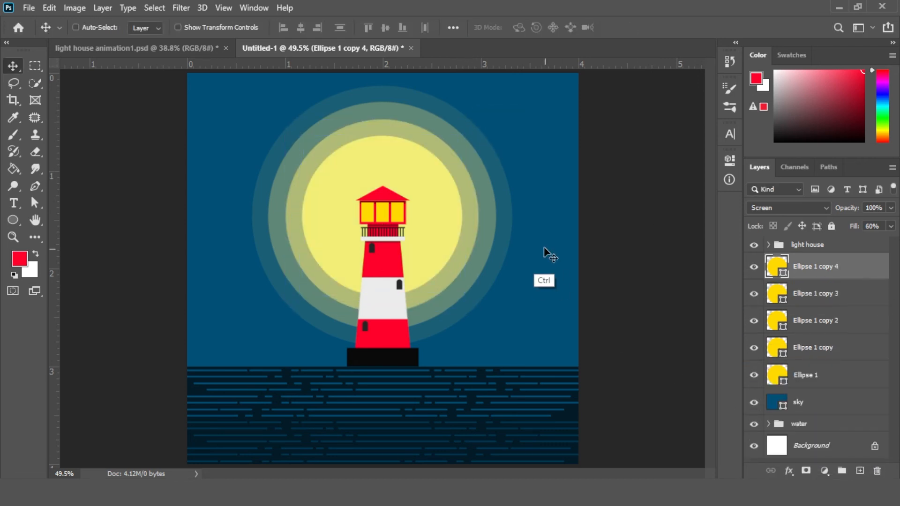
key(ctrl+t)
drag(462, 136, 441, 157)
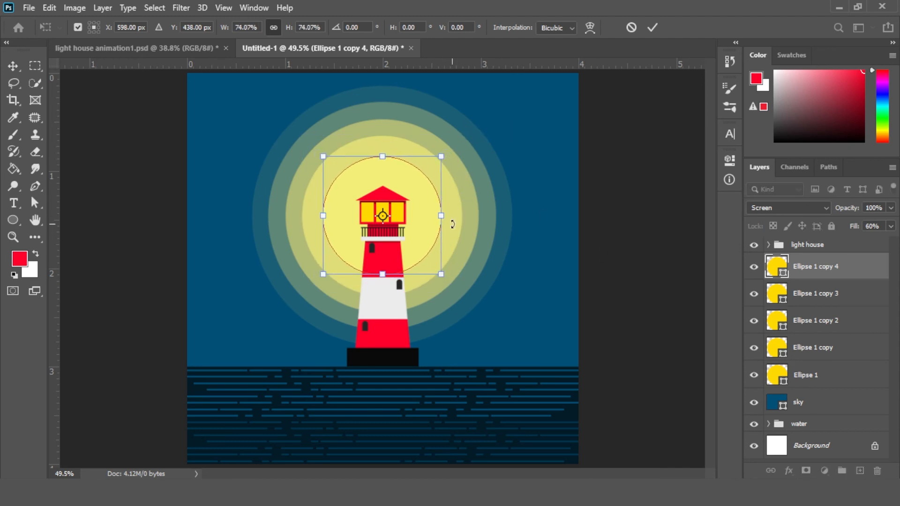
key(Return)
drag(855, 300, 859, 470)
key(ctrl+t)
drag(440, 153, 428, 168)
key(Return)
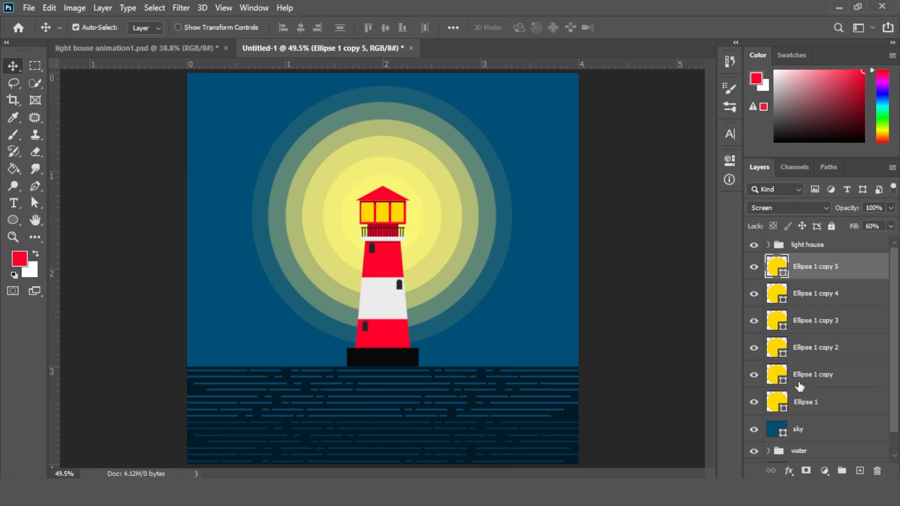
Group all six glow circles into a group named light
shift+click(828, 411)
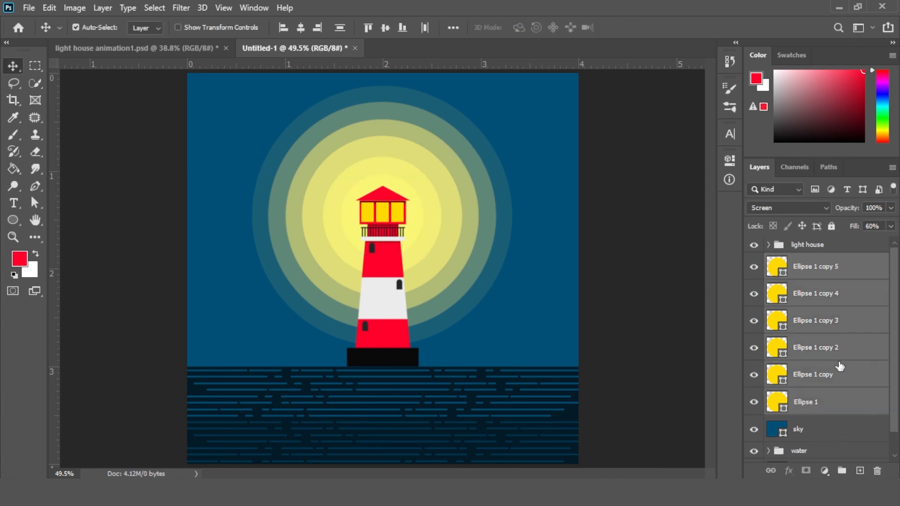
drag(826, 350, 842, 470)
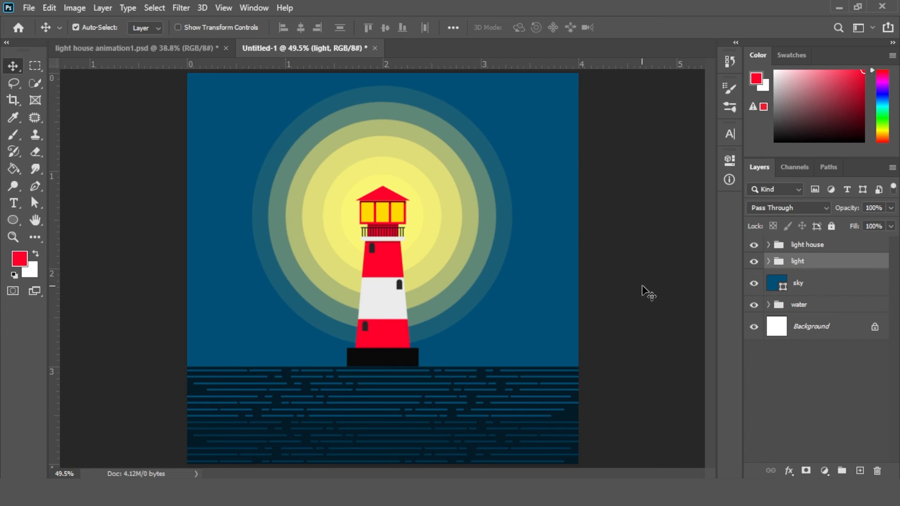
Recolour two lantern windows with a pale yellow sampled from the inner glow
click(375, 211)
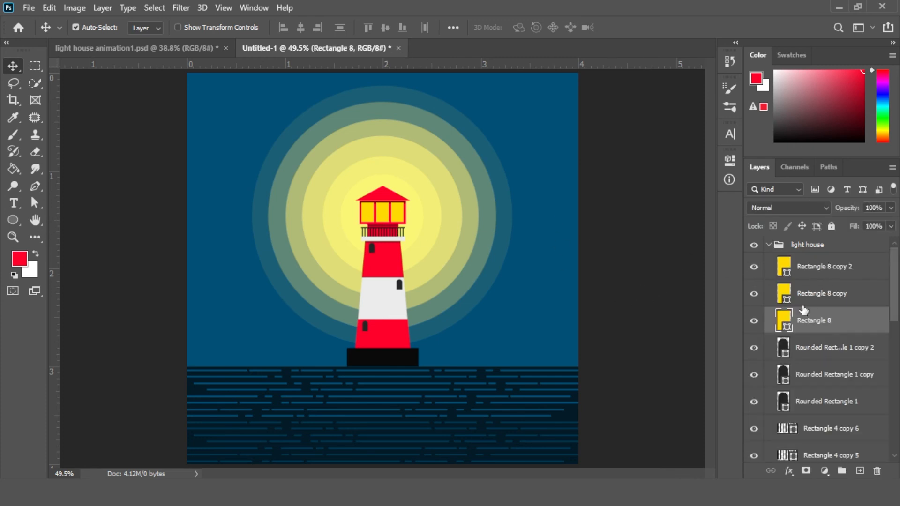
click(730, 160)
click(566, 239)
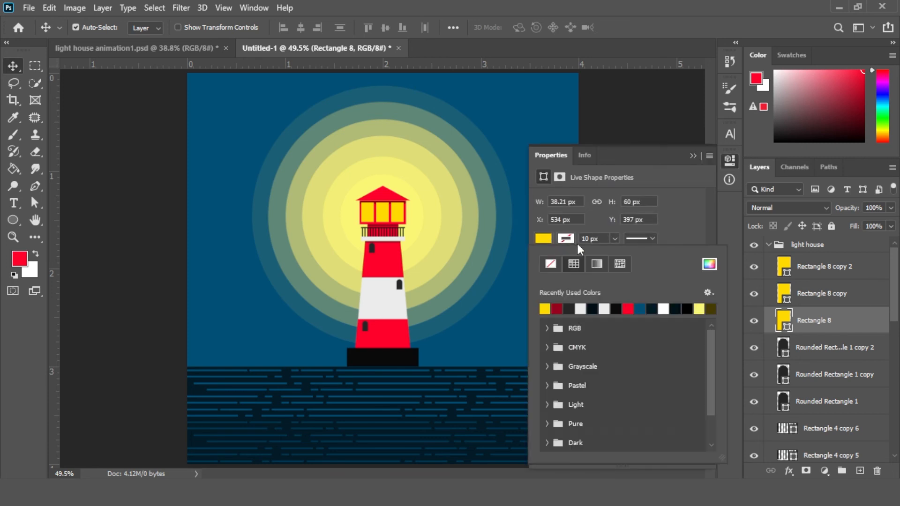
click(708, 264)
click(639, 186)
click(843, 180)
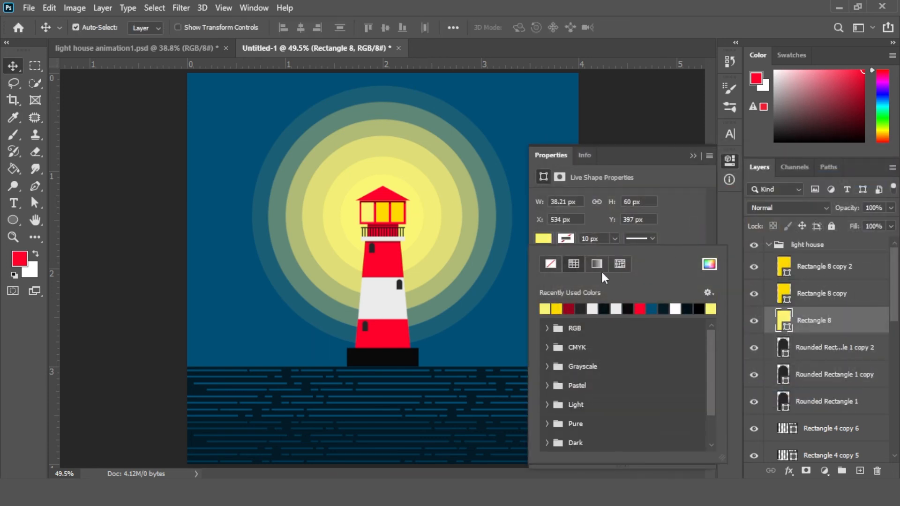
click(403, 215)
click(400, 213)
click(543, 238)
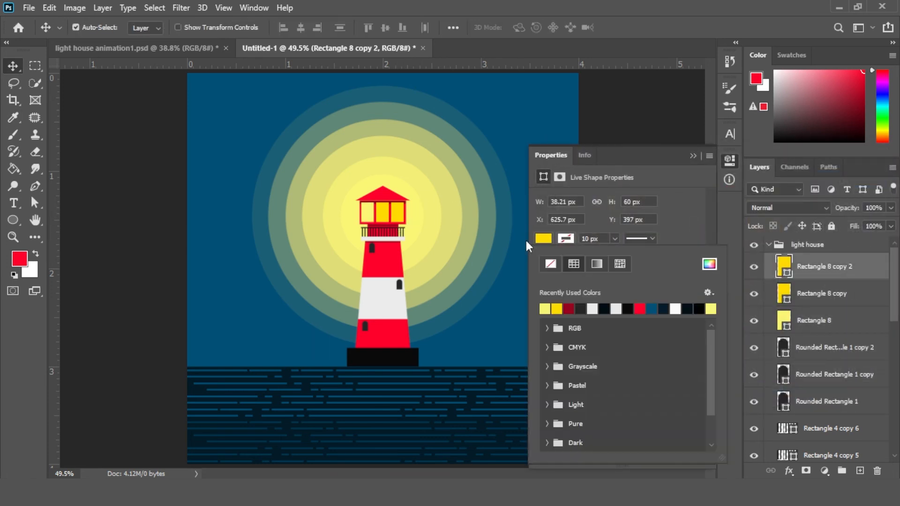
click(709, 264)
click(639, 187)
click(861, 177)
Recolour the third lantern window with the same pale yellow and collapse the lighthouse group
click(401, 229)
click(382, 213)
click(543, 239)
click(709, 265)
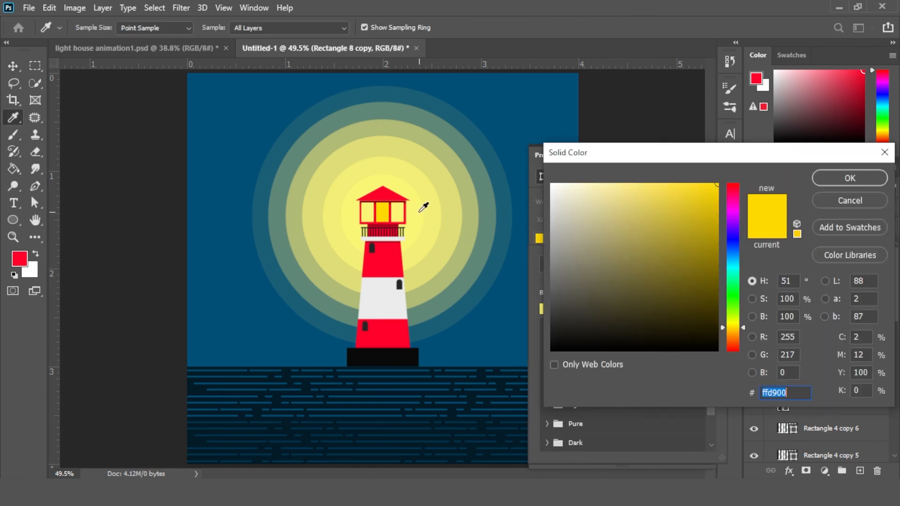
click(639, 186)
click(836, 181)
key(v)
click(605, 274)
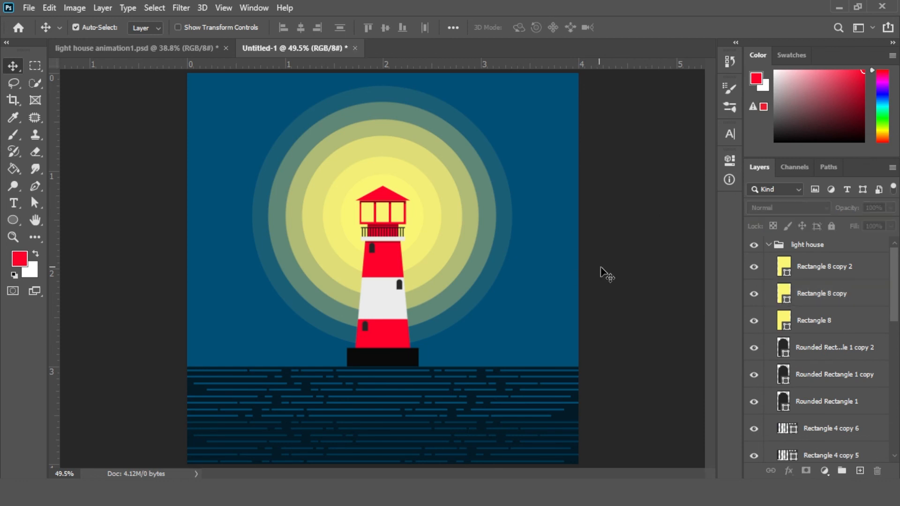
click(767, 246)
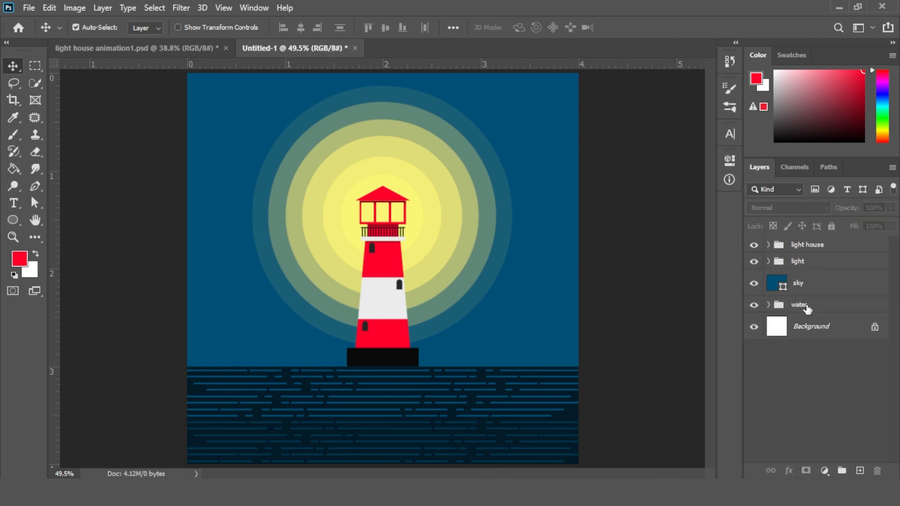
Try changing the sky layer's fill to light grey, then undo it
click(806, 283)
key(u)
click(148, 27)
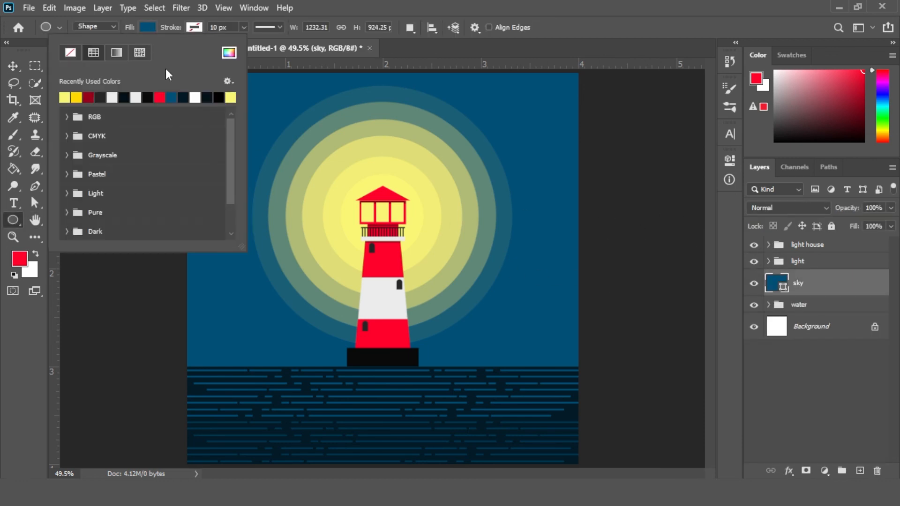
click(113, 96)
key(v)
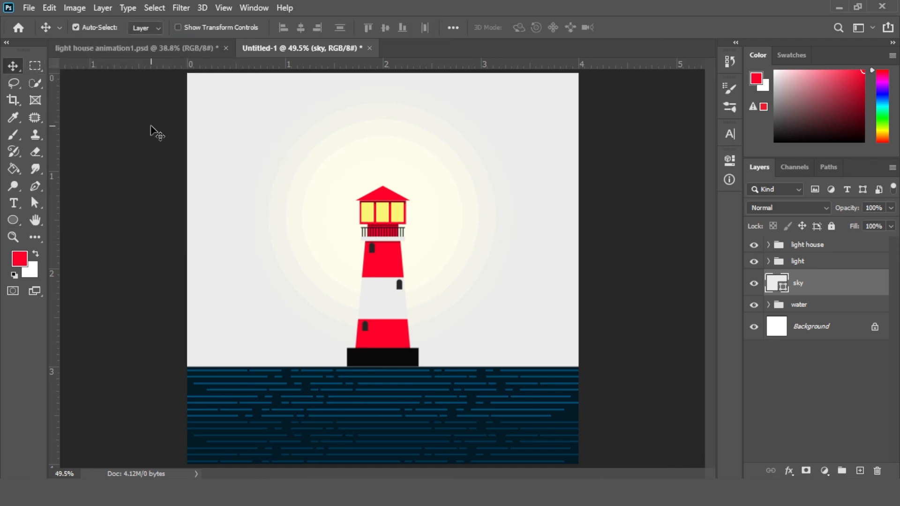
key(ctrl+z)
Draw a small circle about 77 px across in the upper-left sky and fill it light grey
click(14, 220)
drag(210, 105, 237, 131)
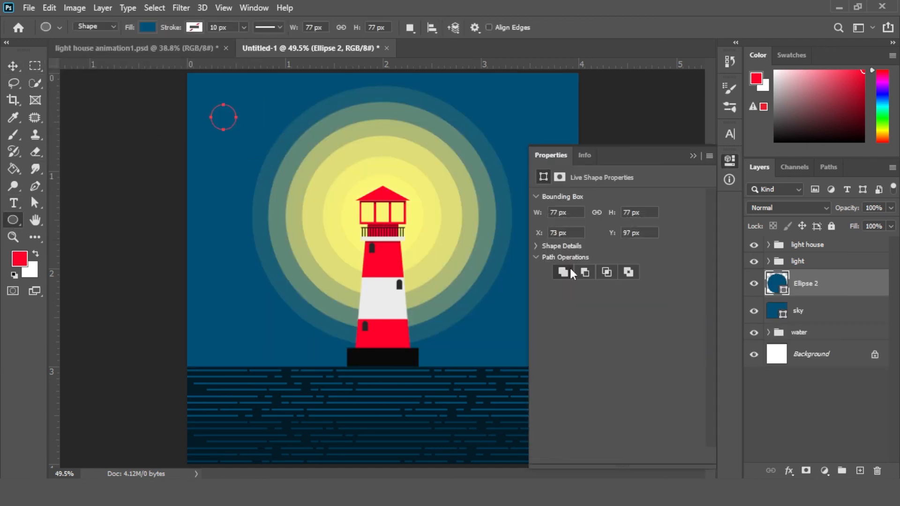
click(584, 155)
click(551, 154)
click(692, 155)
click(147, 27)
click(137, 97)
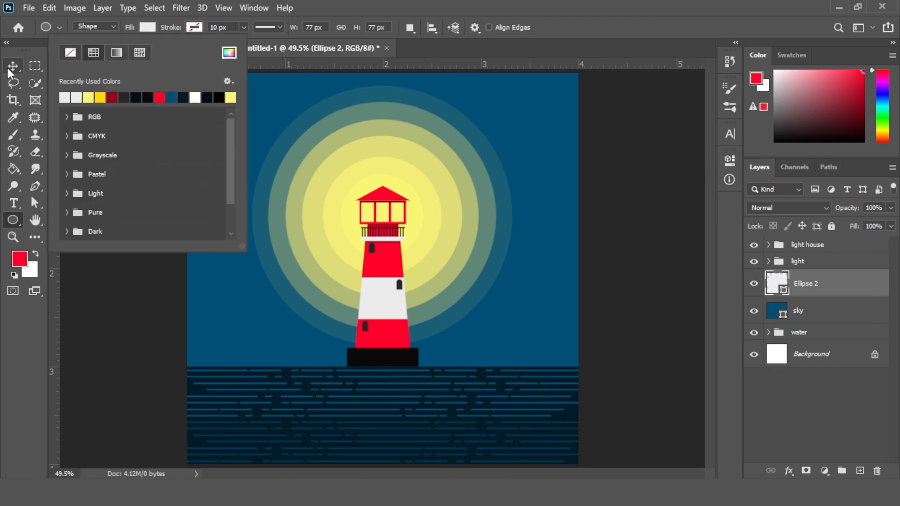
Duplicate the circle and arrange and scale the copies into a cloud shape
click(13, 67)
click(142, 163)
key(z)
drag(202, 106, 291, 151)
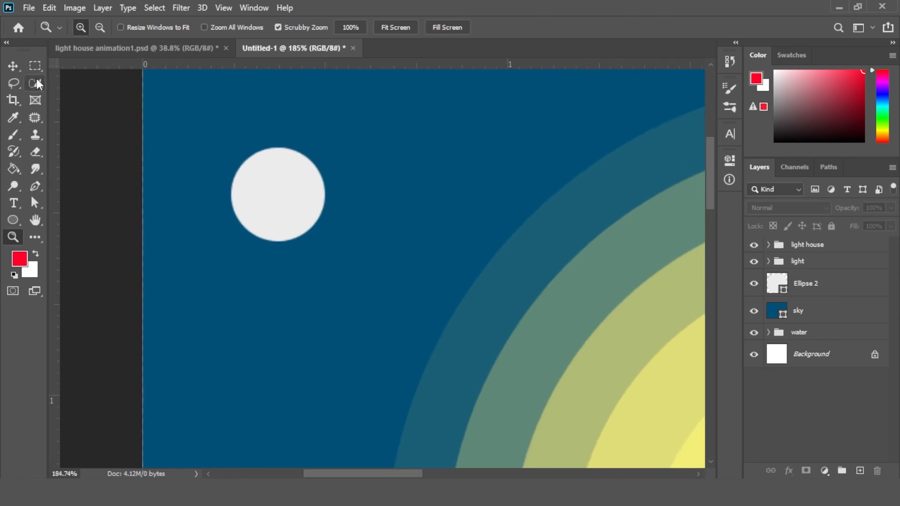
click(13, 66)
drag(290, 192, 372, 193)
key(ctrl+t)
drag(418, 136, 340, 211)
key(Return)
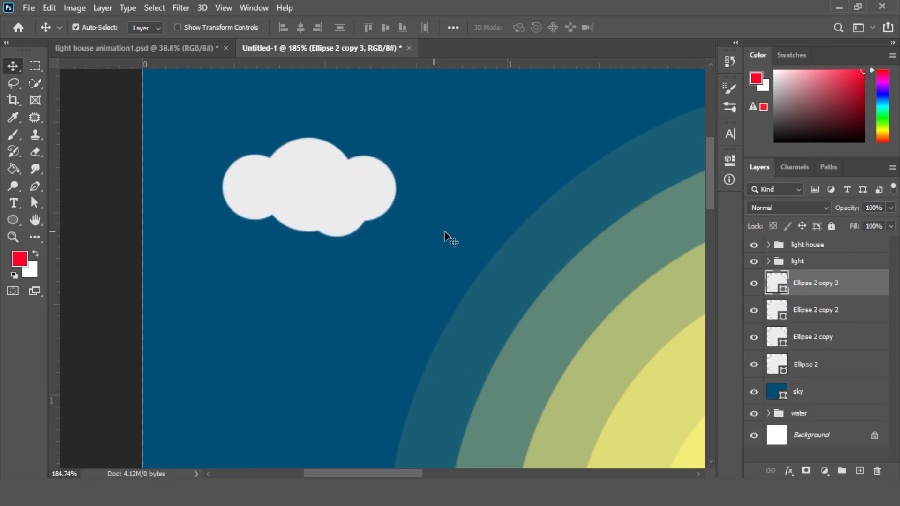
Merge the four cloud circles into a single shape
shift+click(842, 372)
right_click(838, 372)
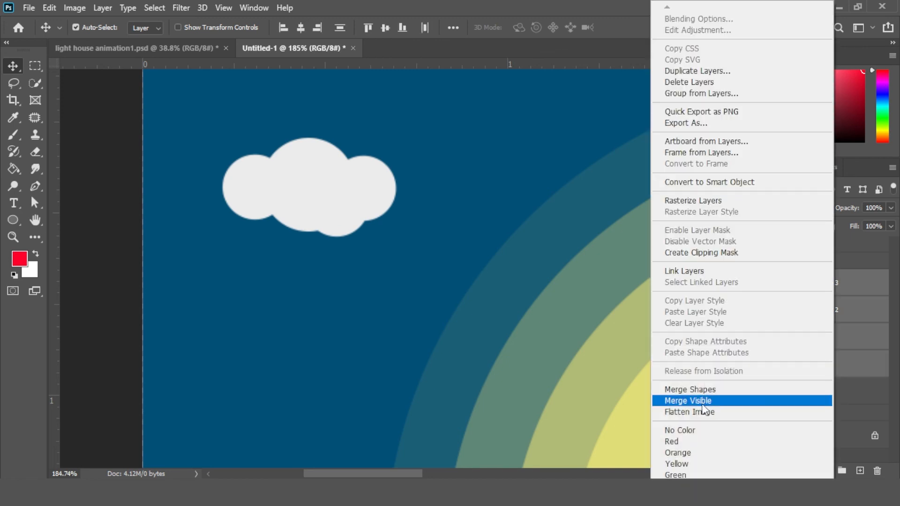
click(694, 388)
Set the cloud's fill to 21% and duplicate it toward the sky's left and right edges
key(z)
drag(508, 324, 417, 271)
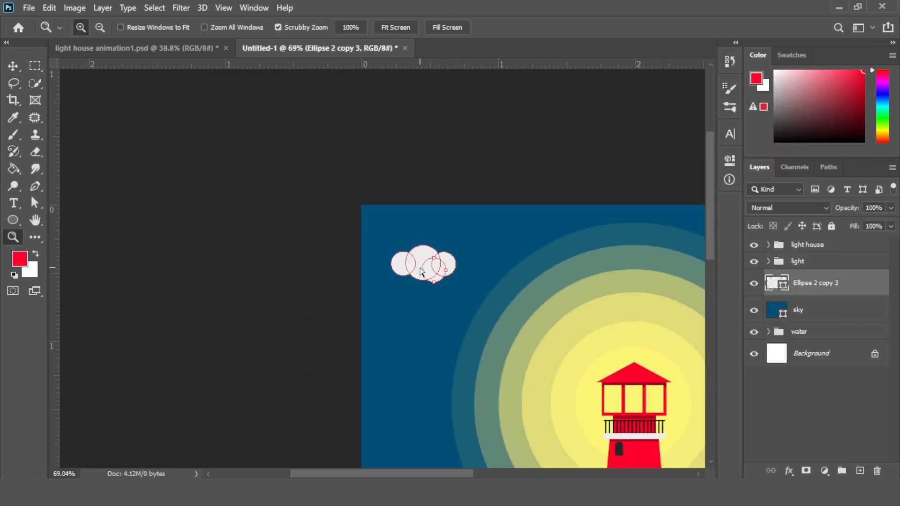
key(ctrl+0)
drag(888, 243, 842, 246)
key(v)
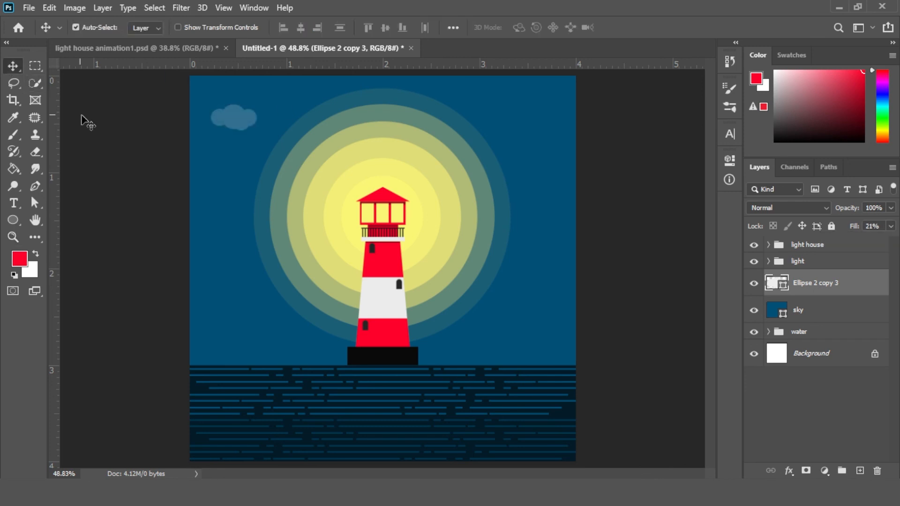
drag(249, 124, 174, 262)
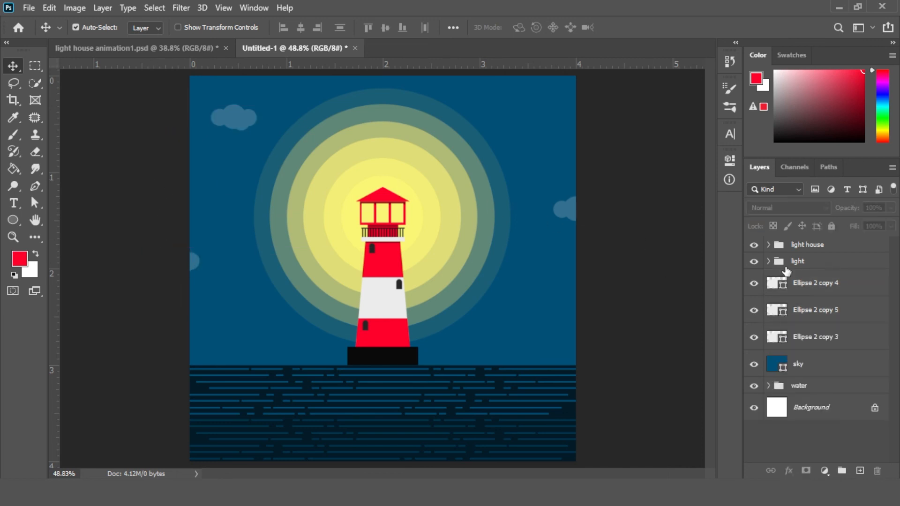
Group the three clouds with the sky layer and name the group sky
click(825, 282)
shift+click(825, 364)
drag(798, 322, 841, 470)
double_click(805, 279)
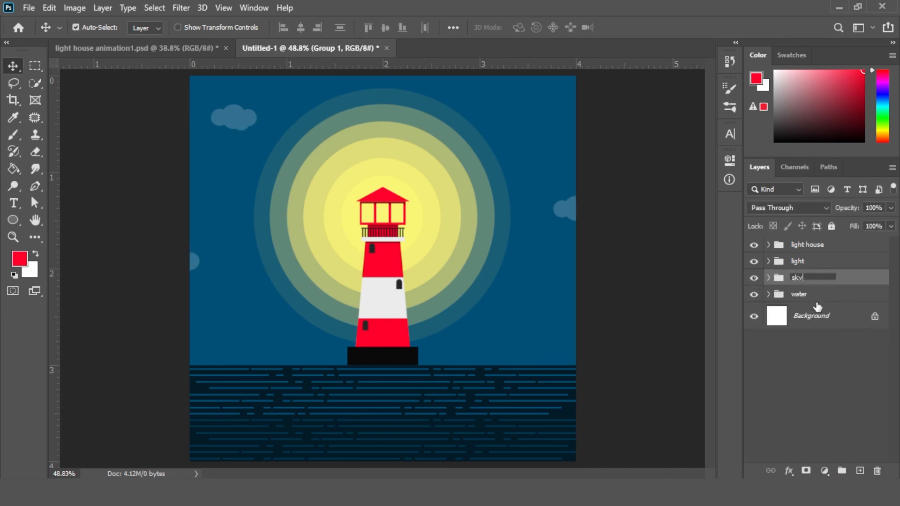
key(Return)
Open the Timeline panel, dock it below the canvas, and create a frame animation
click(253, 7)
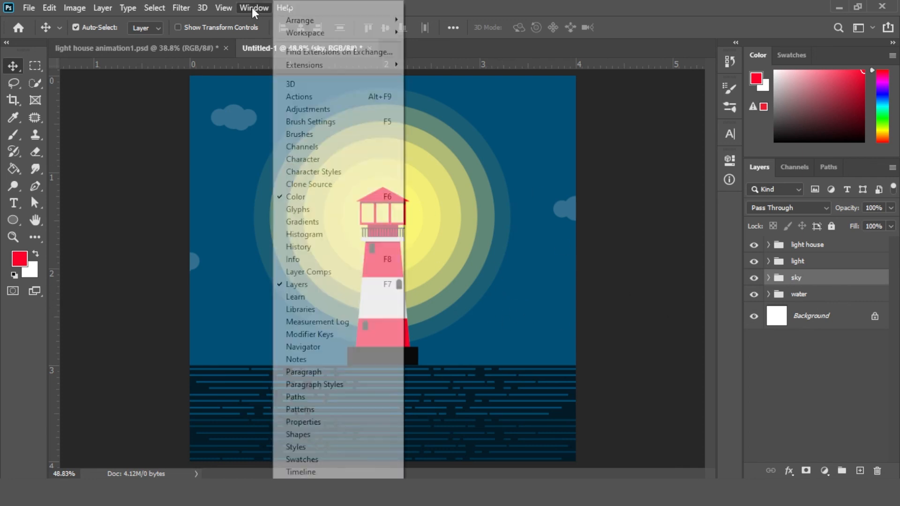
click(332, 470)
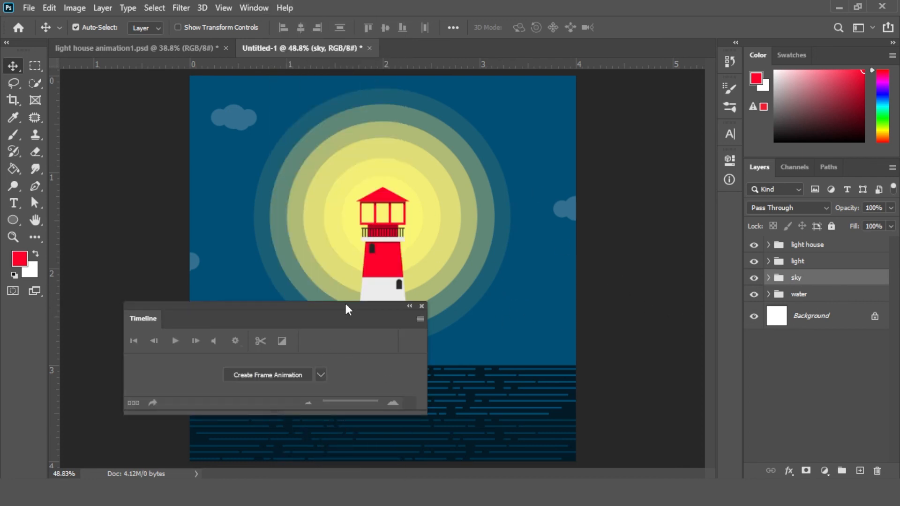
drag(346, 304, 352, 474)
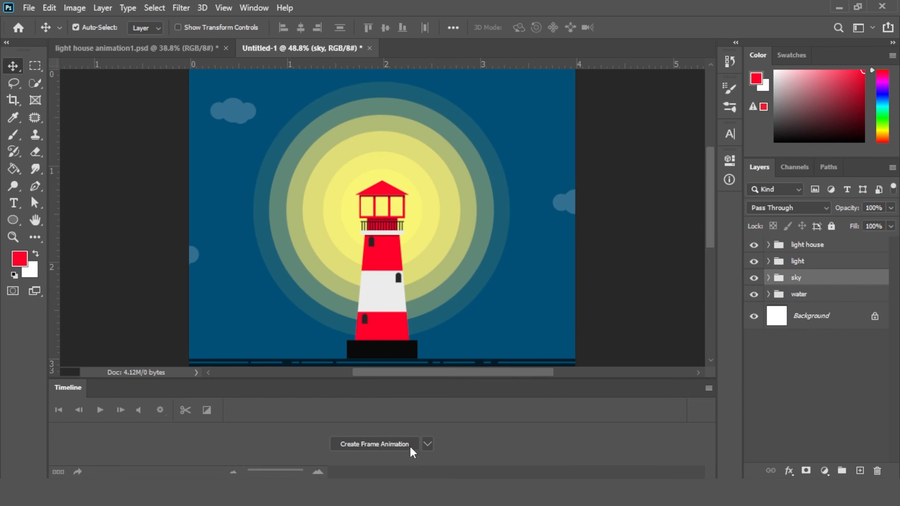
click(379, 445)
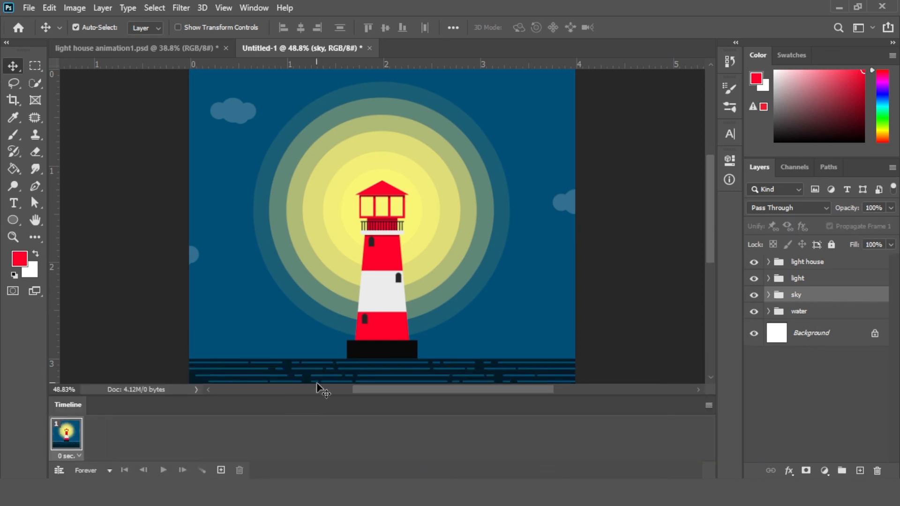
Expand the light group and add a second animation frame with the glow circles hidden
click(769, 295)
click(769, 295)
click(769, 278)
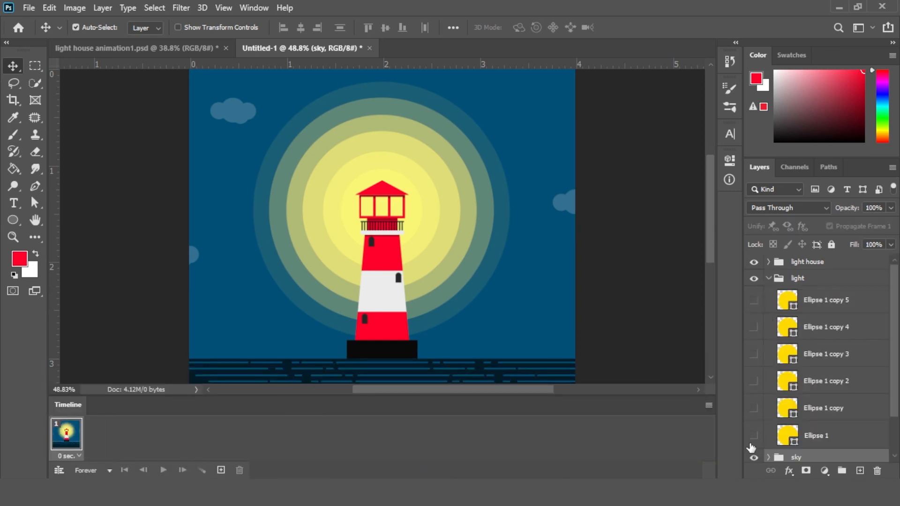
click(222, 471)
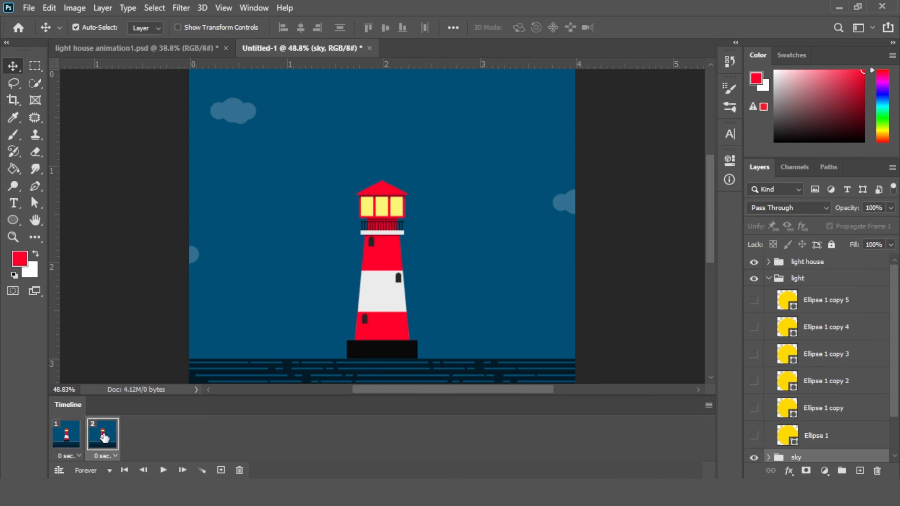
Reveal the innermost glow circles one at a time, adding a new animation frame for each
click(787, 300)
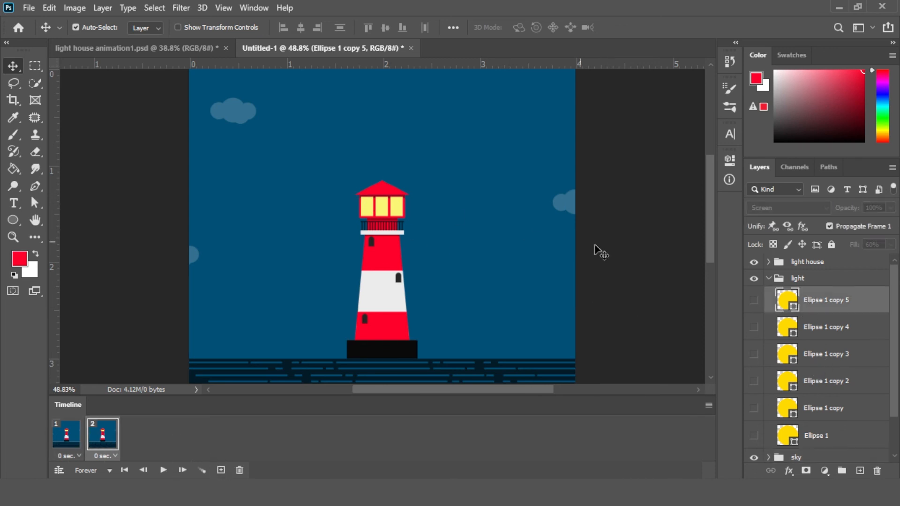
click(754, 301)
click(220, 471)
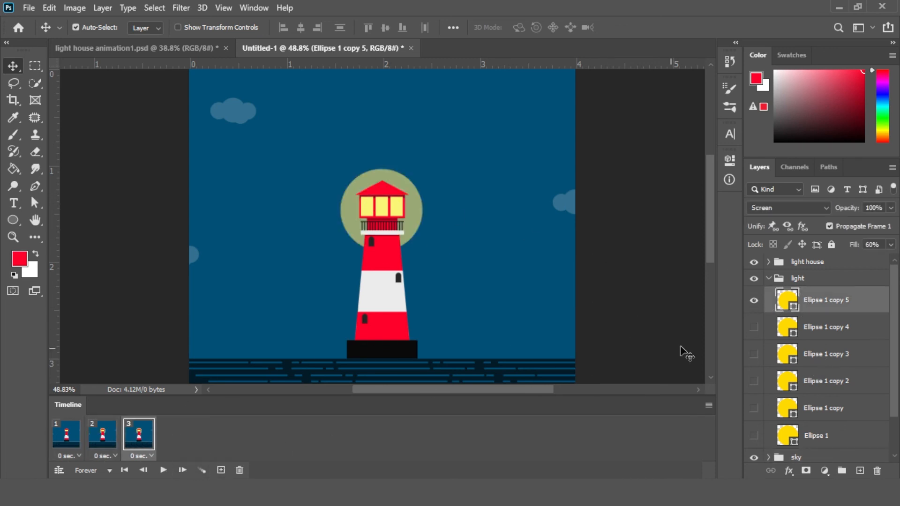
click(753, 327)
click(221, 470)
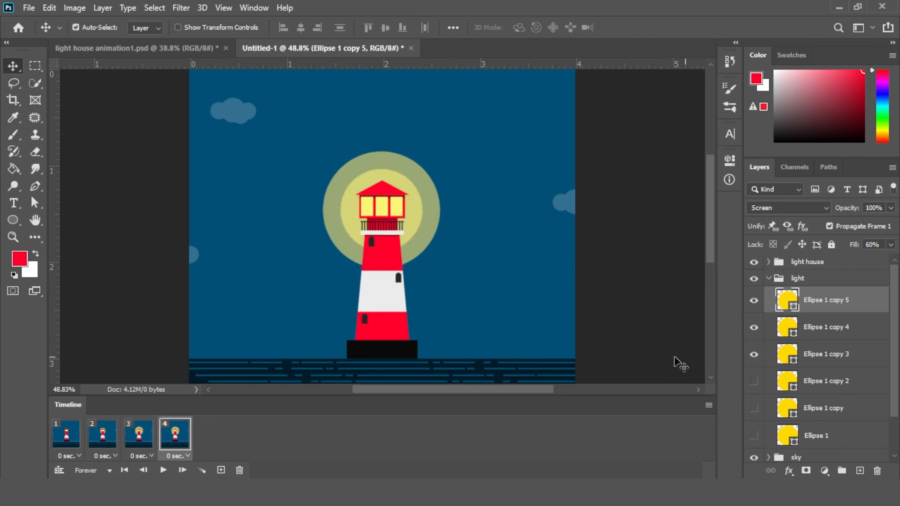
click(220, 471)
Keep adding frames that reveal the remaining glow circles until all six show in frame 7
click(753, 381)
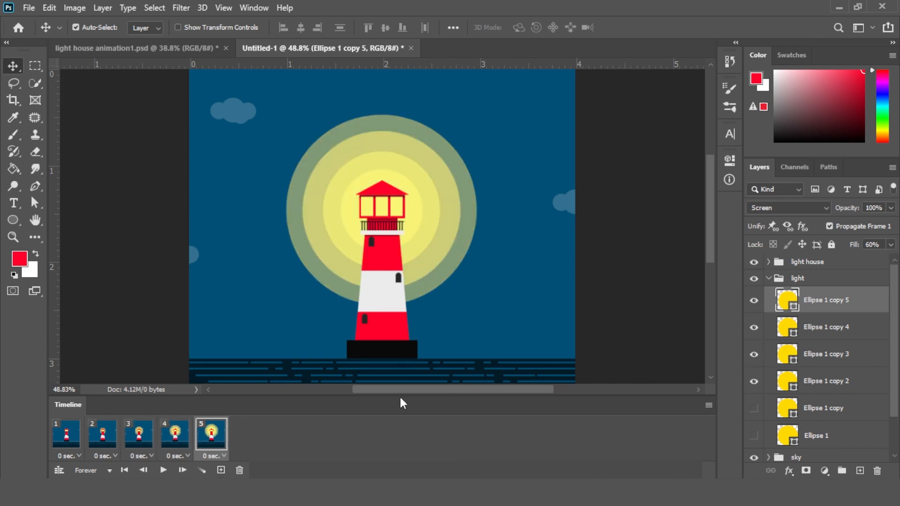
click(221, 470)
click(754, 408)
click(220, 471)
click(753, 436)
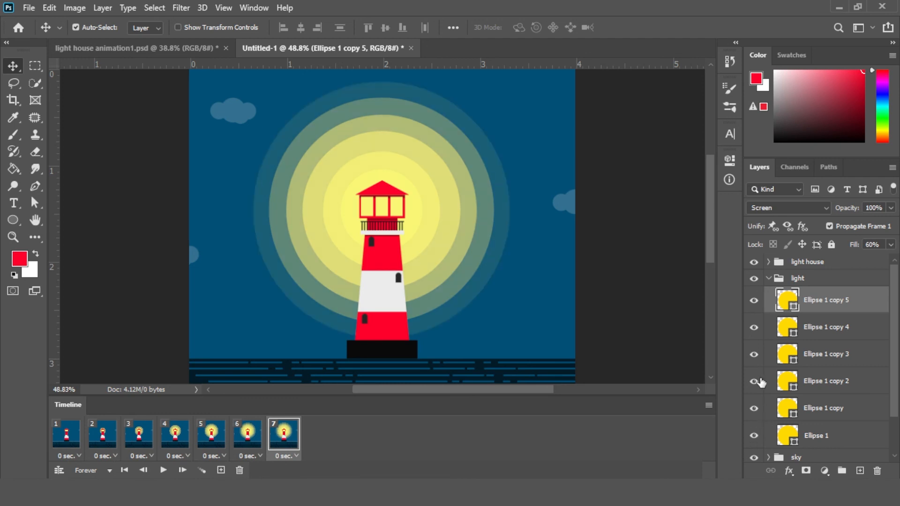
Collapse the light group, set every frame's delay to 0.2 seconds, and play the animation
click(768, 278)
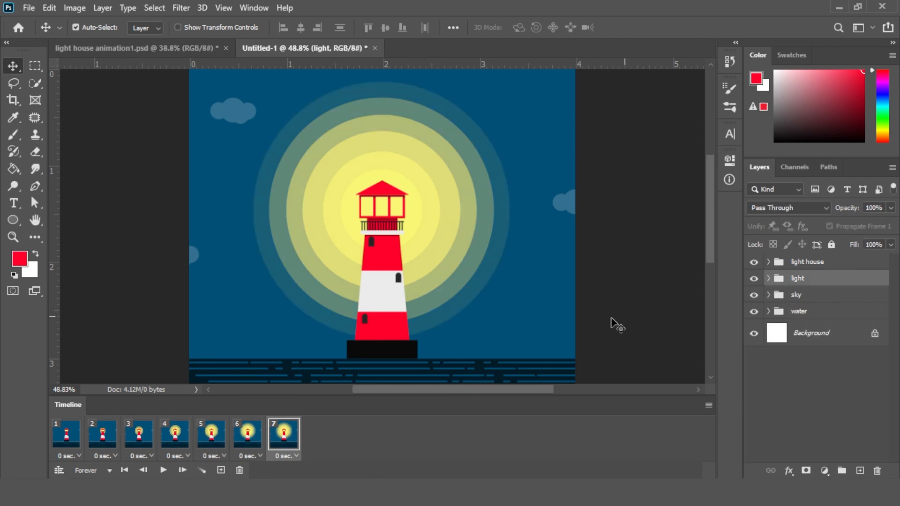
click(68, 443)
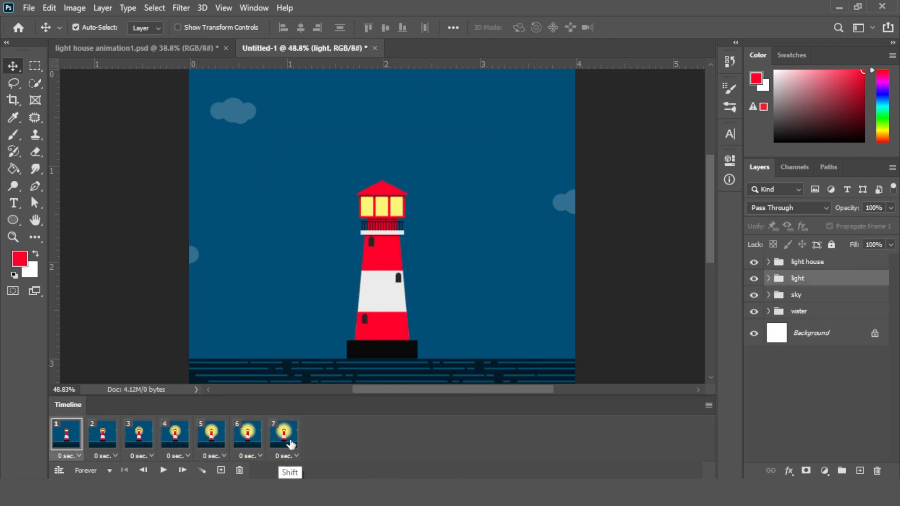
click(79, 456)
click(113, 350)
click(164, 470)
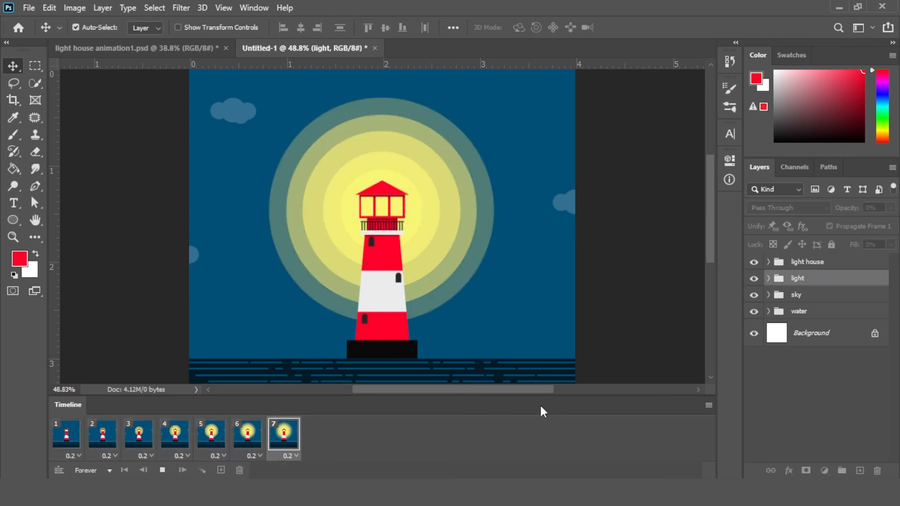
key(ctrl+0)
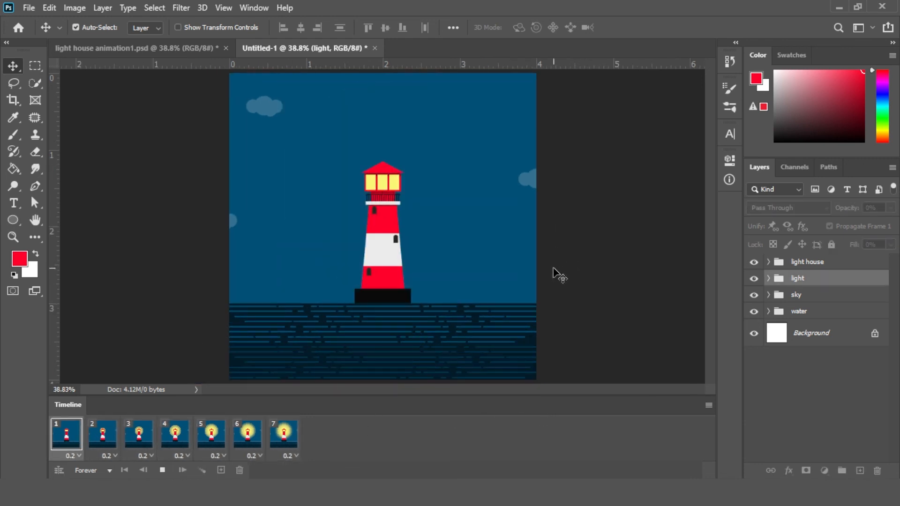
key(space)
click(37, 6)
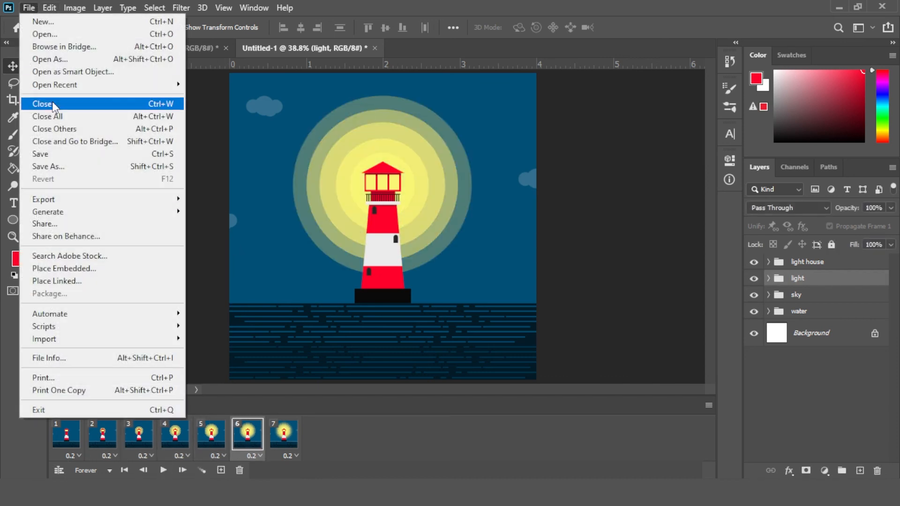
mouse_move(60, 200)
click(233, 252)
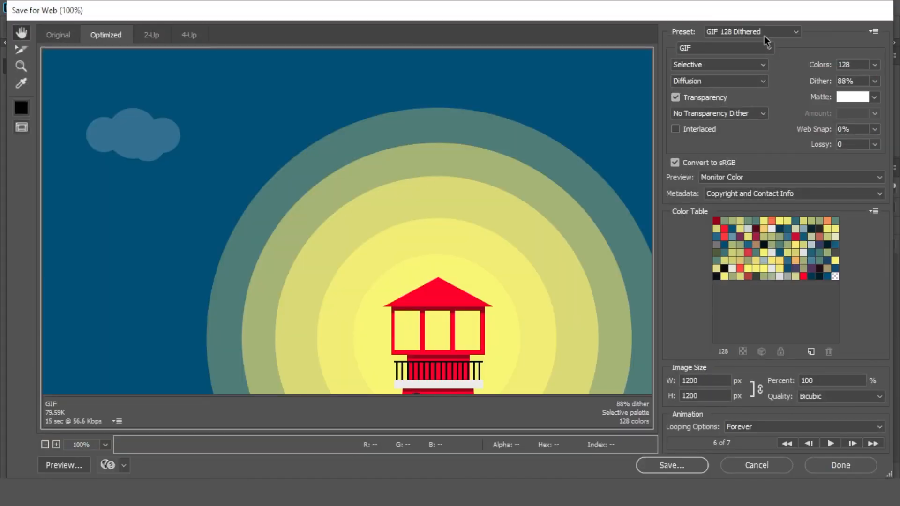
Try to export the animation as a GIF using Save for Web with the GIF 128 Dithered preset, then close the dialog
click(766, 32)
click(757, 43)
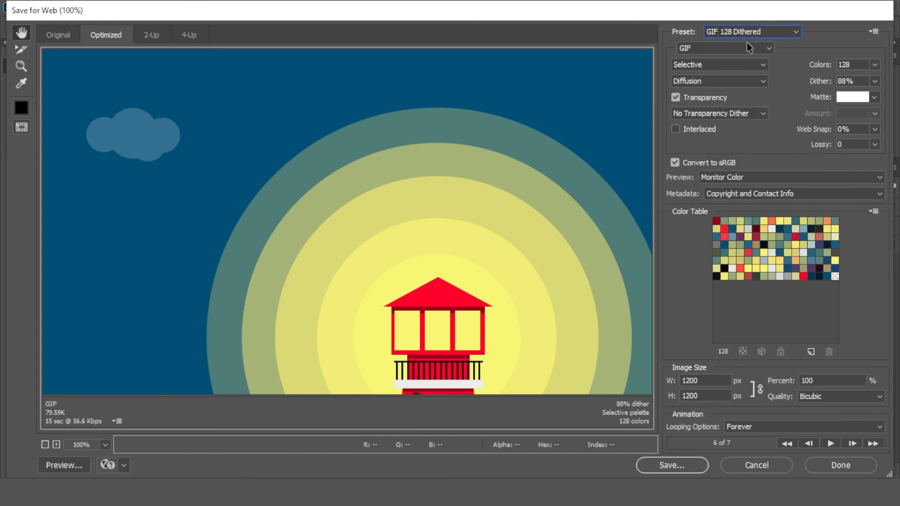
click(676, 468)
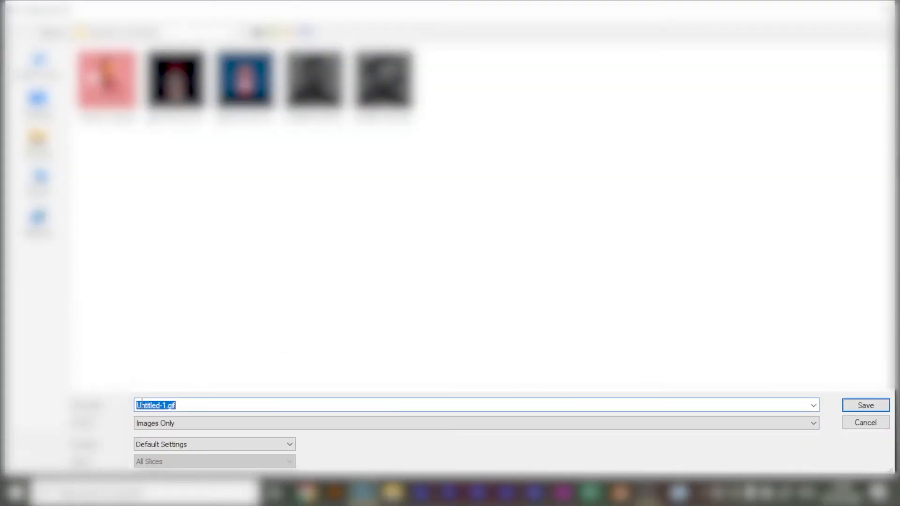
click(858, 422)
click(841, 464)
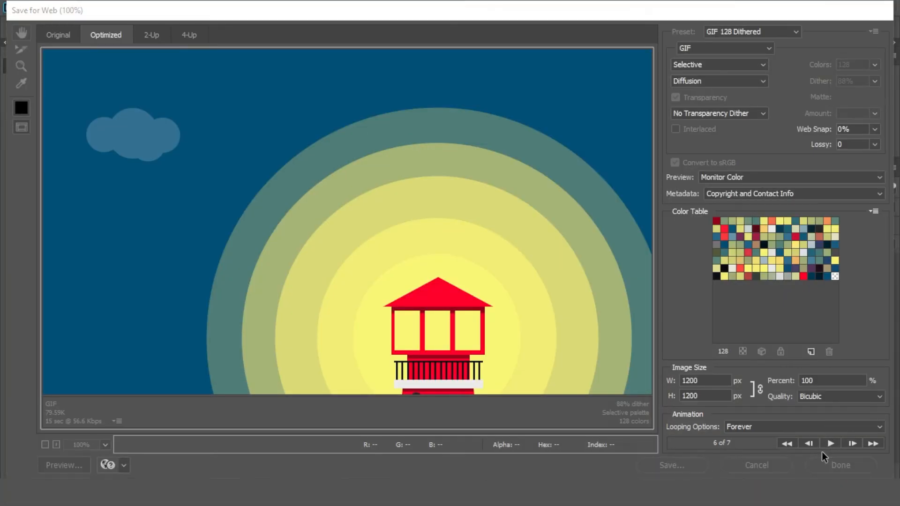